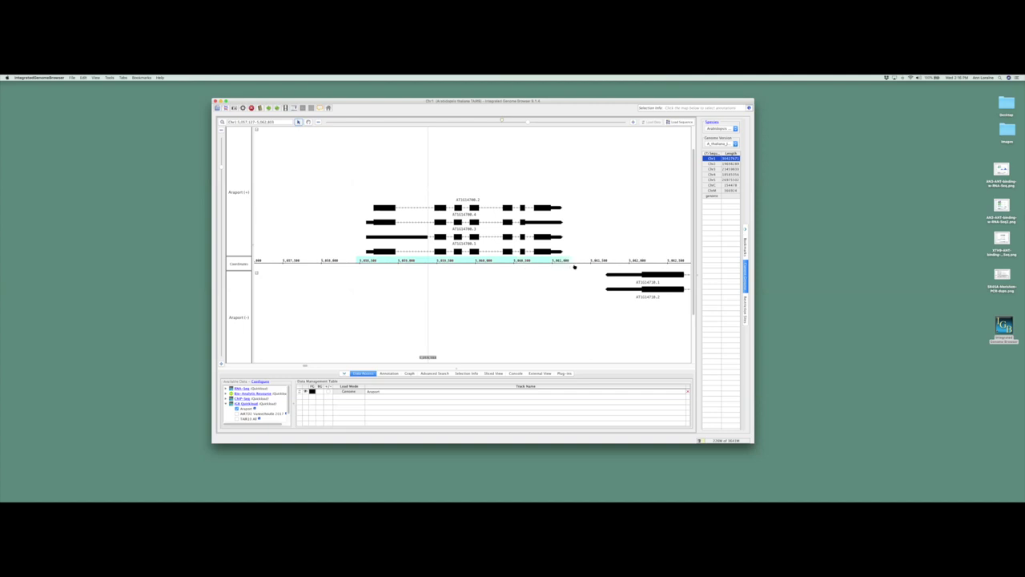
Step: Zoom out to display the full length of chromosome Chr1
{"action": "left_click_drag", "start_coordinate": [543, 121], "coordinate": [373, 126]}
{"action": "left_click_drag", "start_coordinate": [290, 262], "coordinate": [435, 262]}
{"action": "left_click_drag", "start_coordinate": [475, 129], "coordinate": [326, 127]}
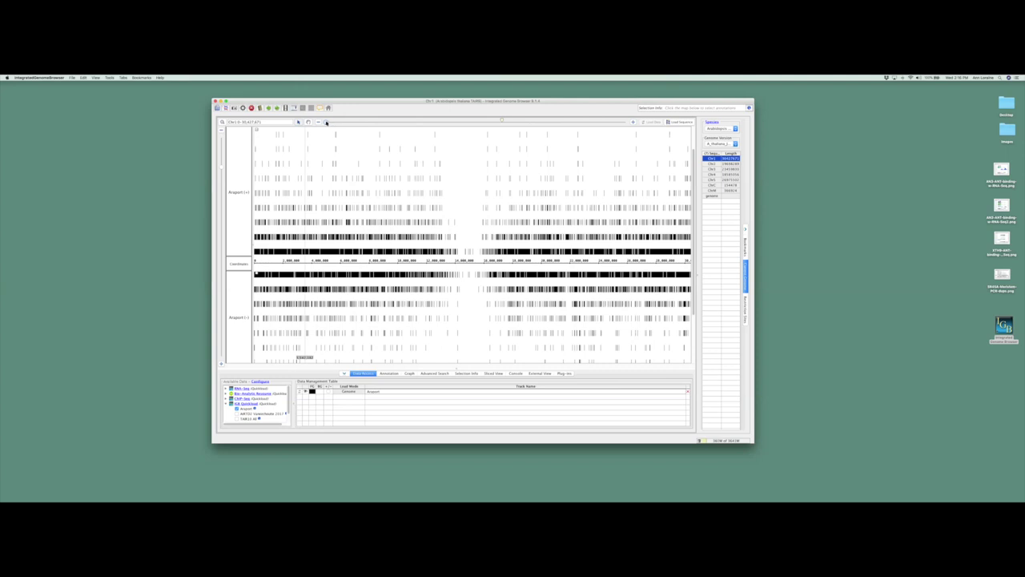
Step: Zoom in to base level on the AT1G29040 gene models and place the zoom stripe at different positions along the coordinates
{"action": "left_click", "coordinate": [401, 203]}
{"action": "left_click_drag", "start_coordinate": [328, 122], "coordinate": [649, 120]}
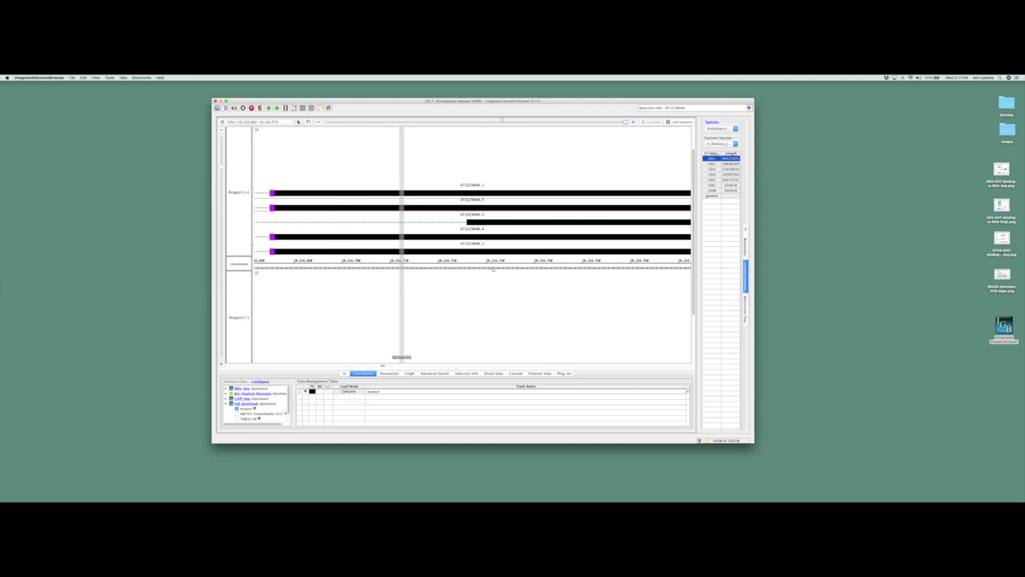
{"action": "left_click", "coordinate": [479, 270]}
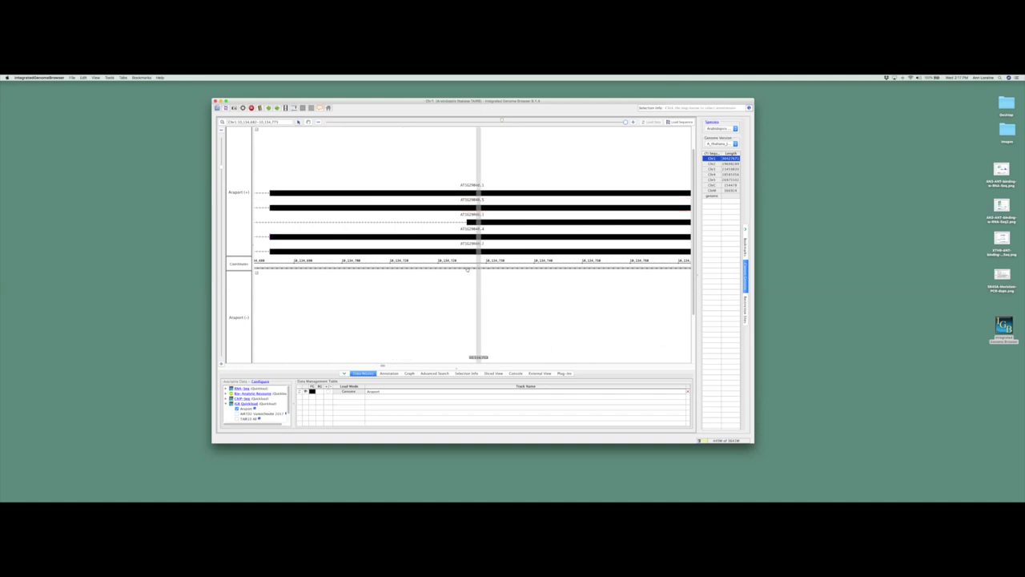
{"action": "left_click", "coordinate": [393, 270]}
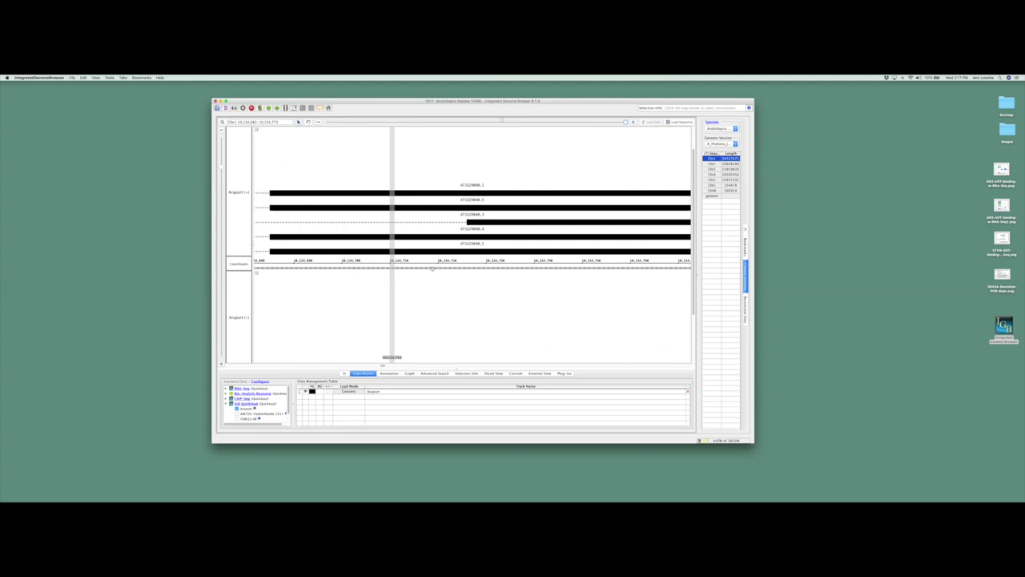
Step: Load the genomic sequence for all of Chr1 and zoom in to base level on AT1G26890.1 to examine its amino acids
{"action": "left_click_drag", "start_coordinate": [624, 120], "coordinate": [314, 130]}
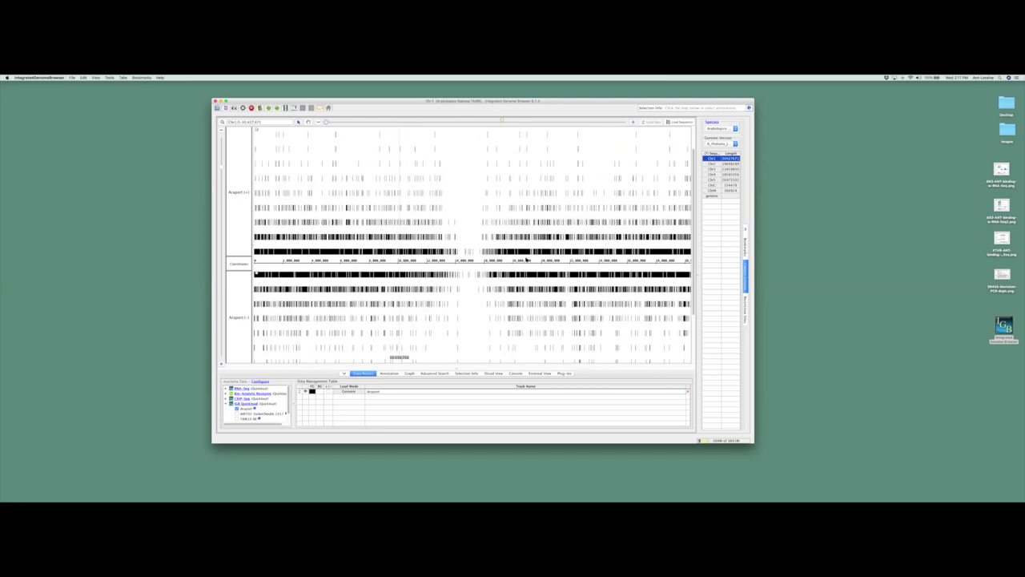
{"action": "left_click", "coordinate": [685, 123]}
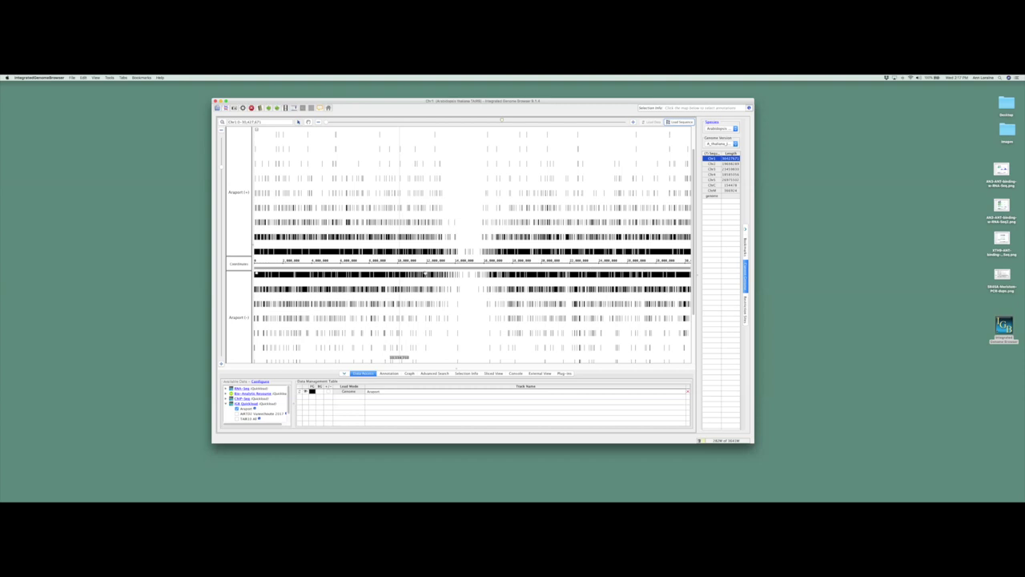
{"action": "left_click_drag", "start_coordinate": [382, 262], "coordinate": [407, 265]}
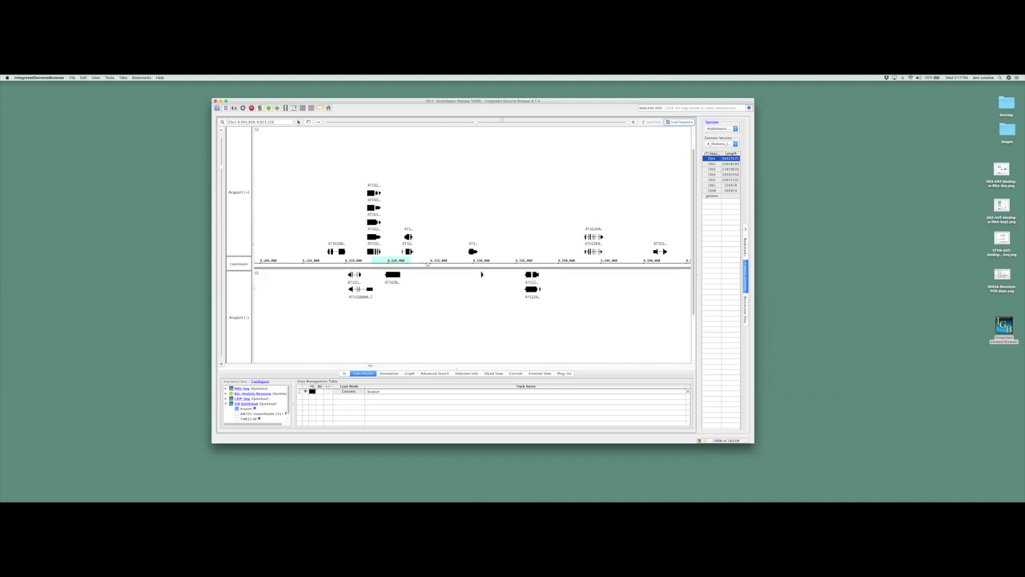
{"action": "left_click_drag", "start_coordinate": [287, 262], "coordinate": [399, 264]}
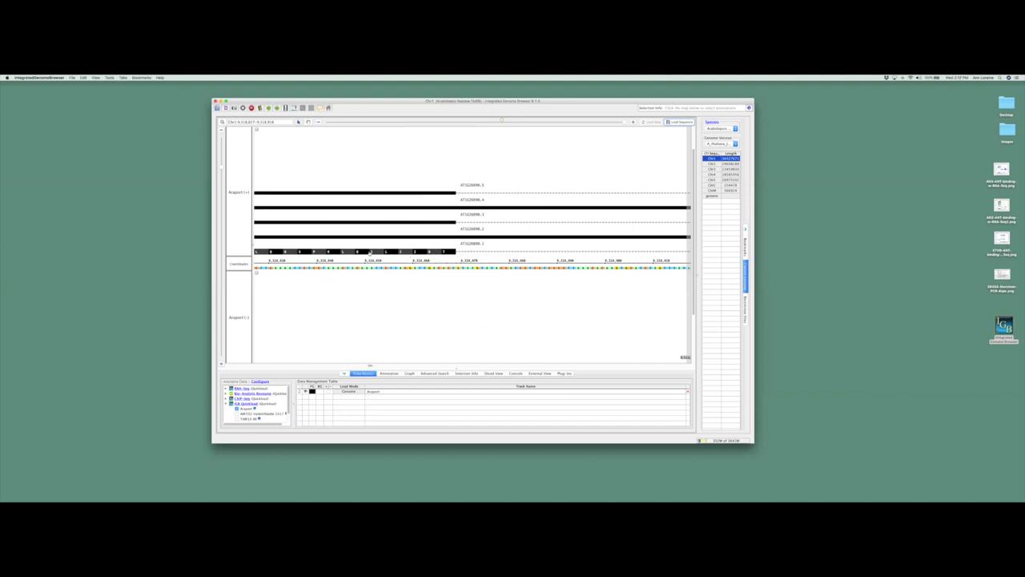
{"action": "mouse_move", "coordinate": [434, 252]}
Step: Zoom out from the exon and reposition the view to show all five AT1G26890 gene models in full
{"action": "left_click_drag", "start_coordinate": [623, 121], "coordinate": [552, 123]}
{"action": "left_click", "coordinate": [309, 122]}
{"action": "left_click_drag", "start_coordinate": [444, 151], "coordinate": [355, 151]}
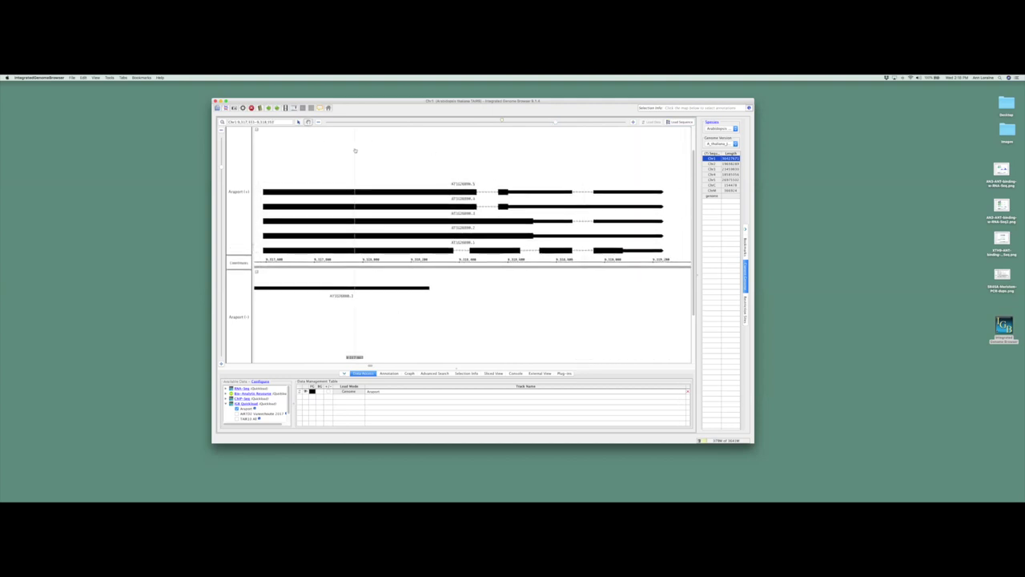
Step: Switch back to selection mode and zoom to the second exon of AT1G26890.1
{"action": "left_click", "coordinate": [298, 122]}
{"action": "mouse_move", "coordinate": [510, 251]}
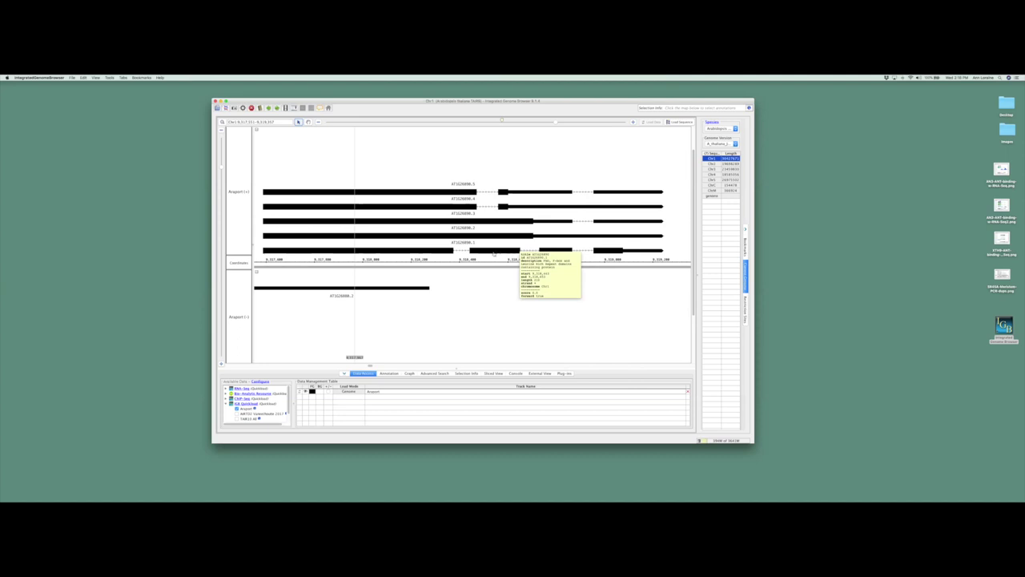
{"action": "double_click", "coordinate": [494, 253]}
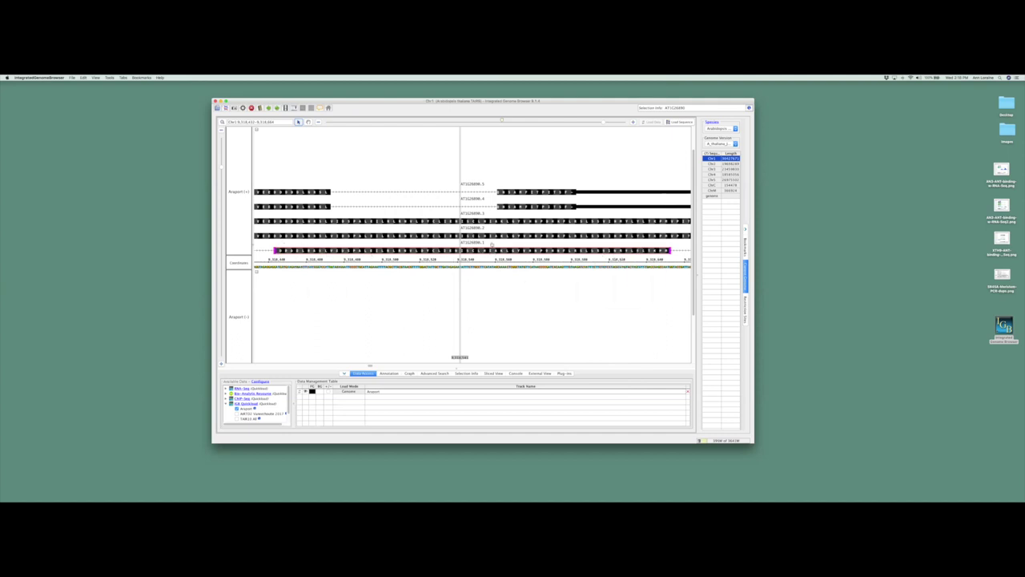
Step: Zoom out around AT1G26890 and select the whole AT1G26890.5 gene model by its label, then inspect its first intron
{"action": "left_click_drag", "start_coordinate": [600, 123], "coordinate": [530, 124]}
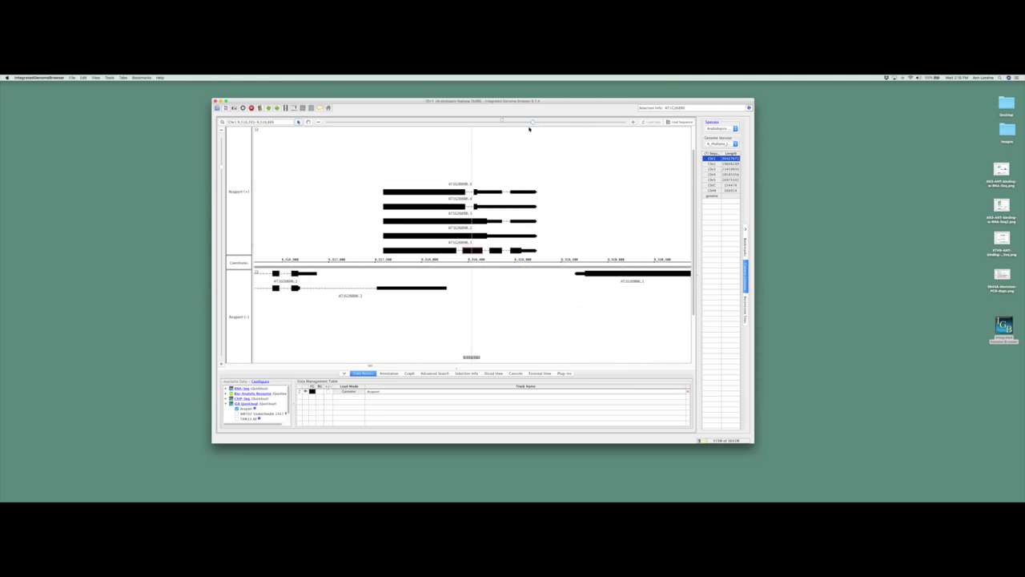
{"action": "mouse_move", "coordinate": [449, 182]}
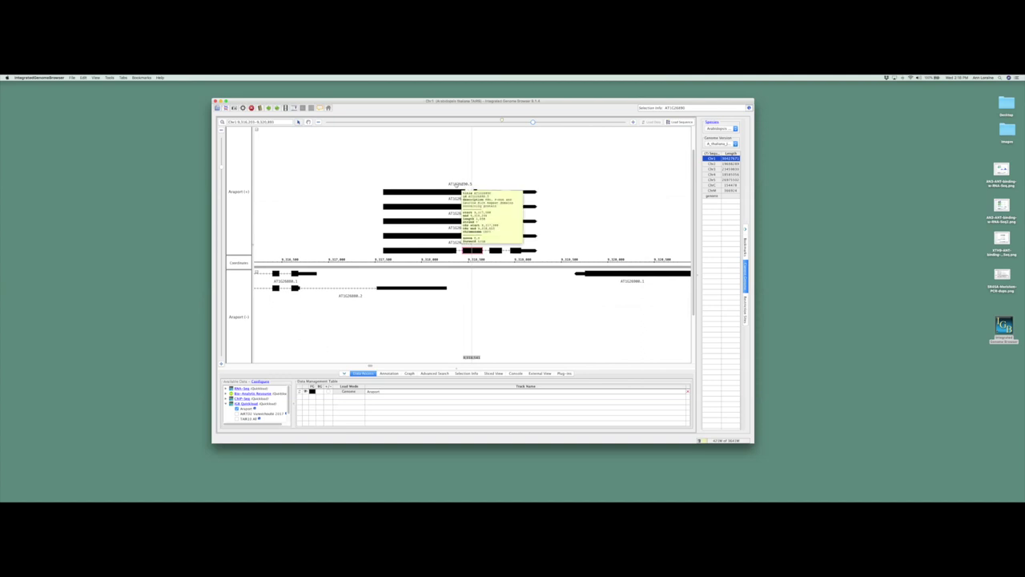
{"action": "left_click", "coordinate": [457, 185]}
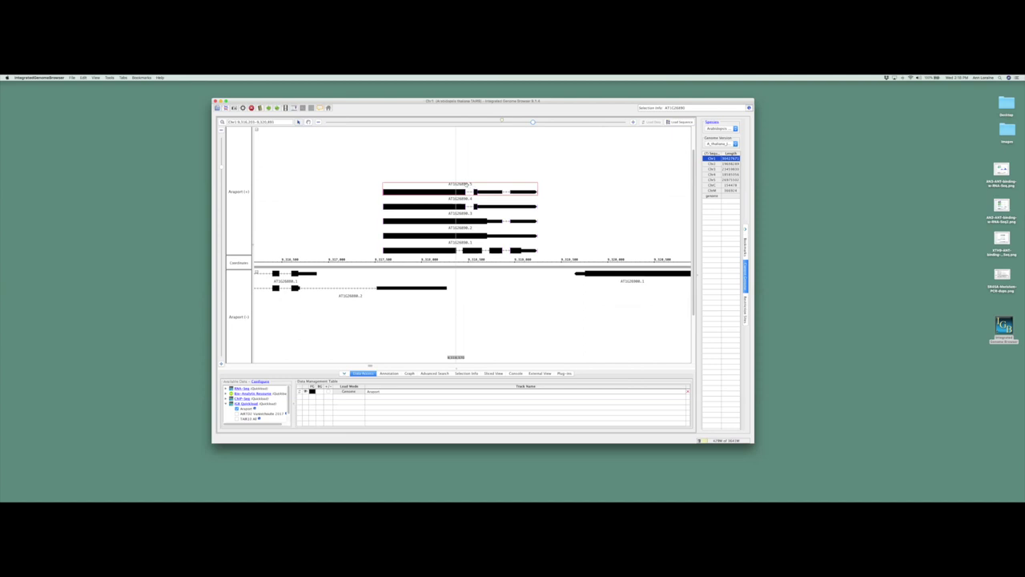
{"action": "left_click", "coordinate": [440, 186]}
{"action": "left_click_drag", "start_coordinate": [428, 186], "coordinate": [400, 186]}
{"action": "left_click", "coordinate": [516, 186]}
{"action": "left_click", "coordinate": [533, 186]}
{"action": "left_click", "coordinate": [409, 187]}
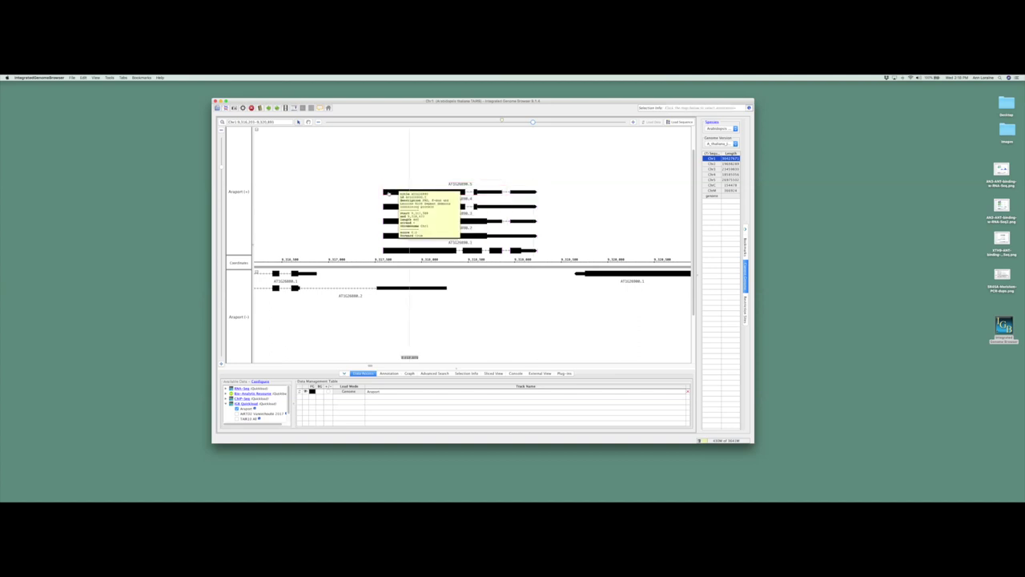
{"action": "left_click", "coordinate": [467, 186]}
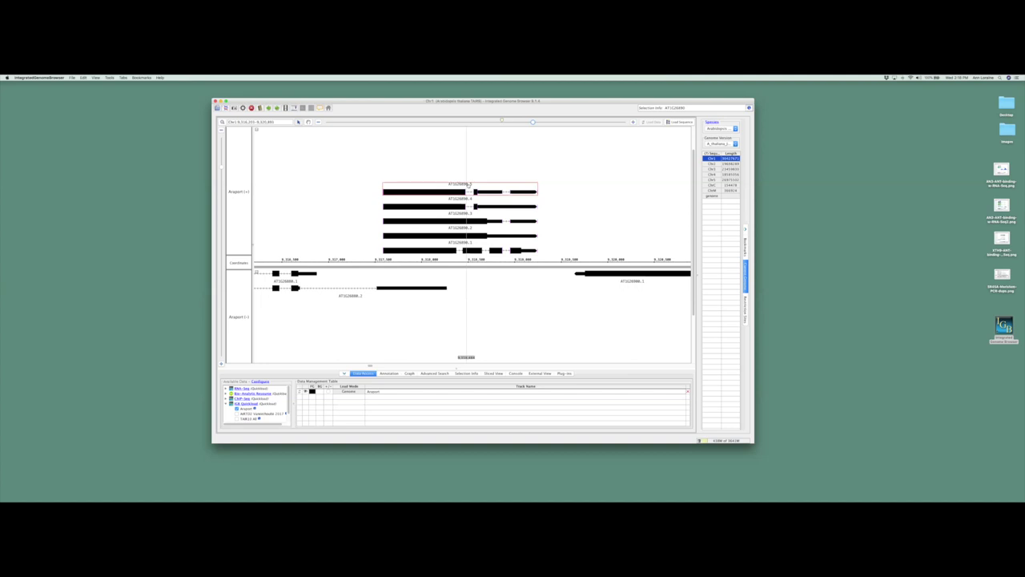
{"action": "scroll", "coordinate": [468, 186], "scroll_direction": "up", "scroll_amount": 3}
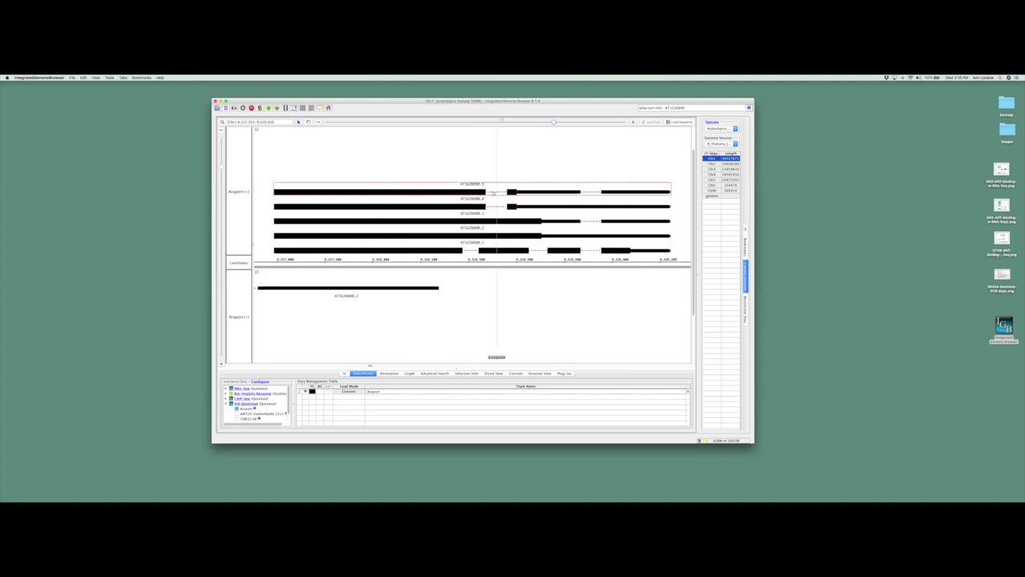
{"action": "mouse_move", "coordinate": [501, 193]}
Step: Select individual exons of AT1G26890.1 one at a time, including the last, second and first exons
{"action": "left_click", "coordinate": [643, 252]}
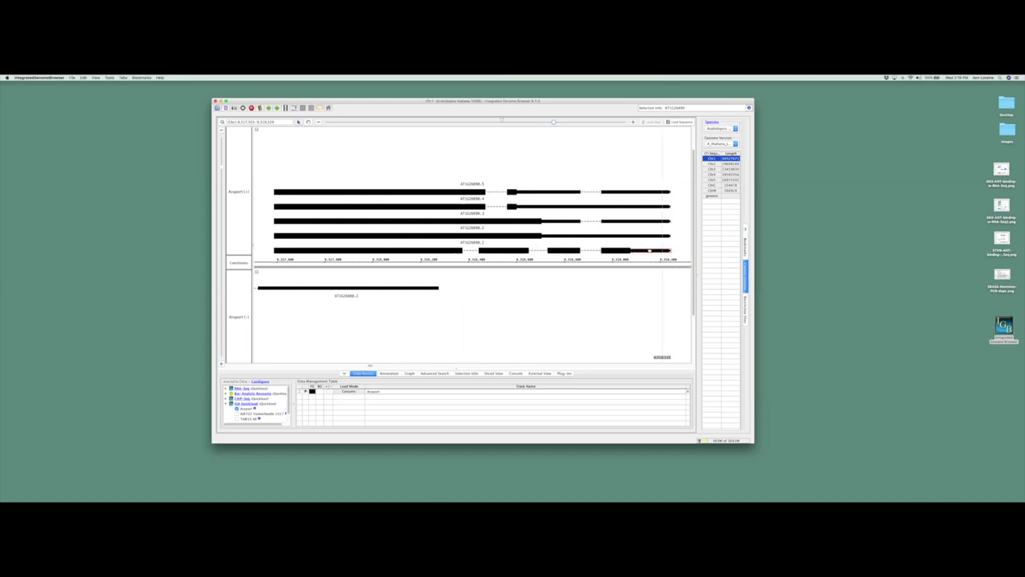
{"action": "mouse_move", "coordinate": [663, 251]}
{"action": "left_click", "coordinate": [512, 252]}
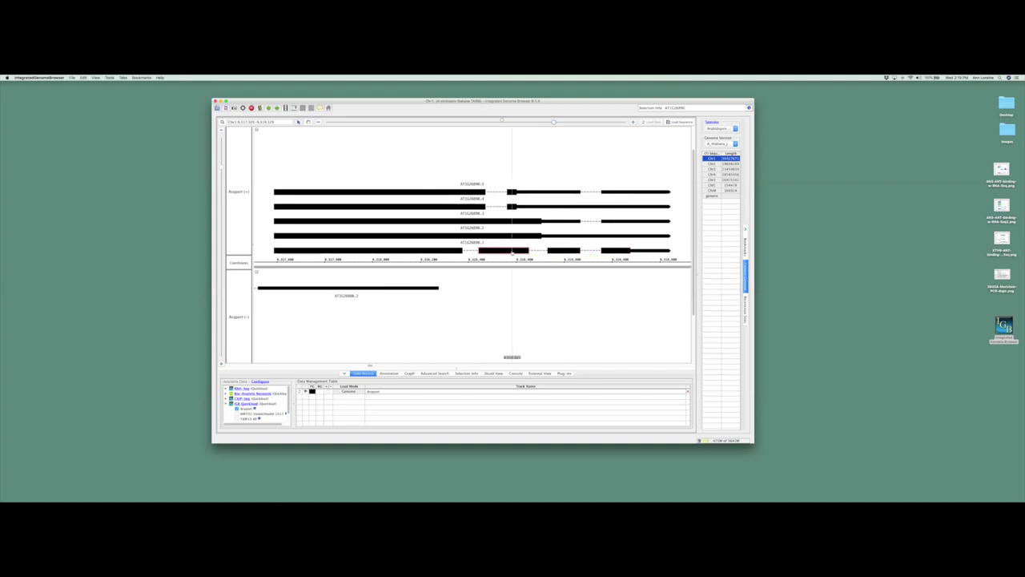
{"action": "left_click", "coordinate": [448, 252]}
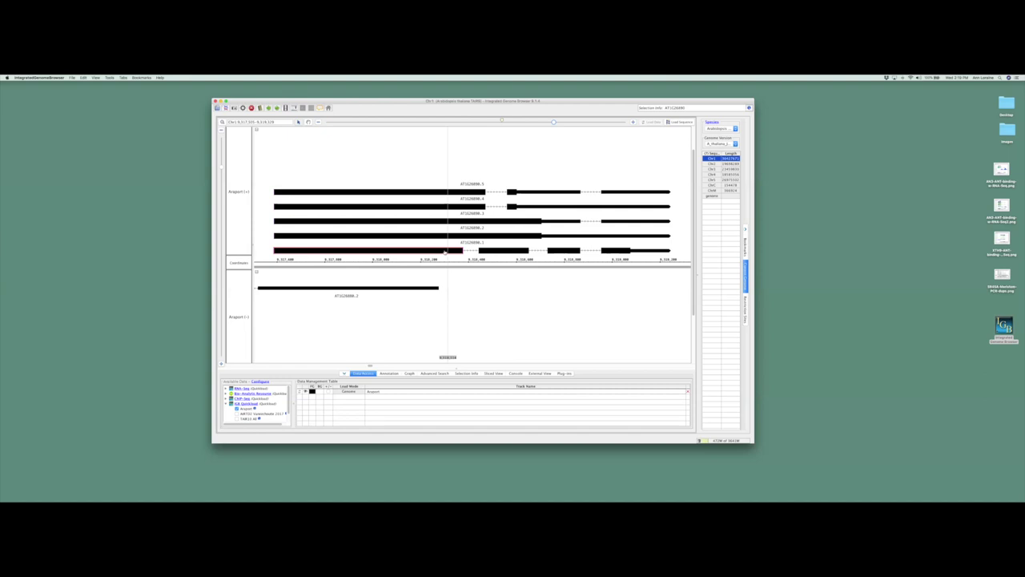
{"action": "left_click", "coordinate": [493, 252]}
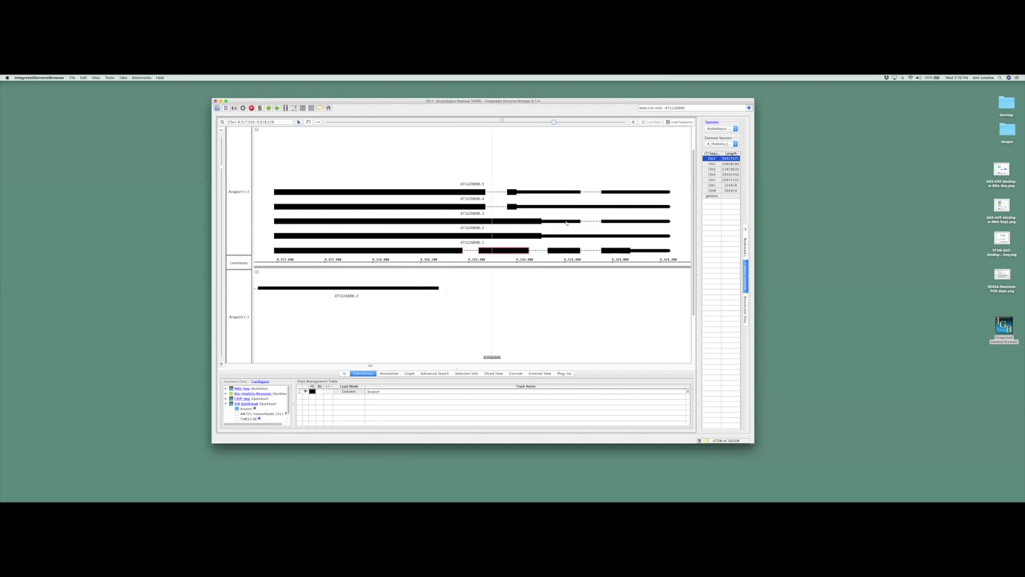
Step: Select the long first exon of AT1G26890.3, and zoom to that model's last exon
{"action": "left_click", "coordinate": [529, 222]}
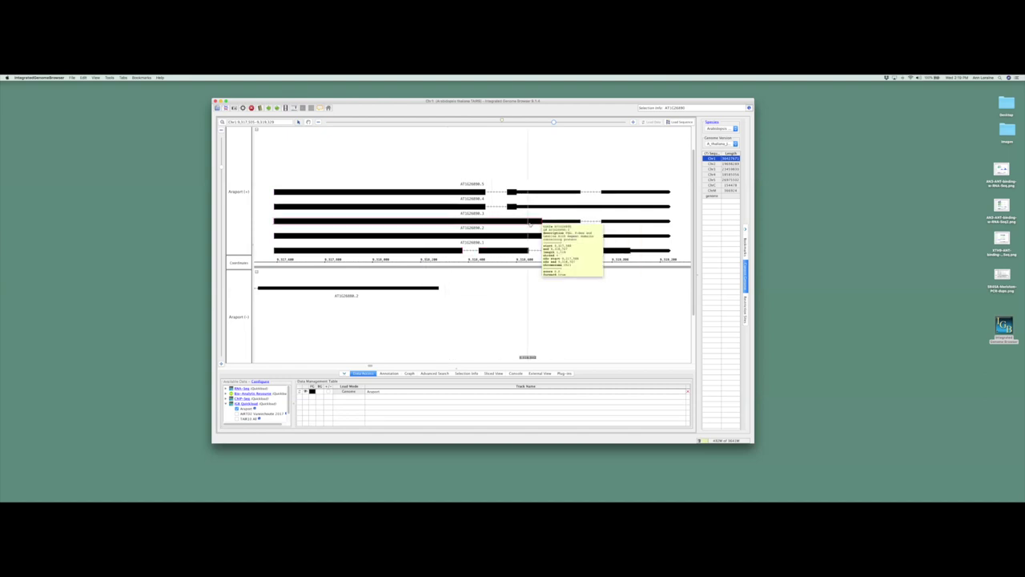
{"action": "left_click", "coordinate": [553, 222]}
{"action": "double_click", "coordinate": [628, 222]}
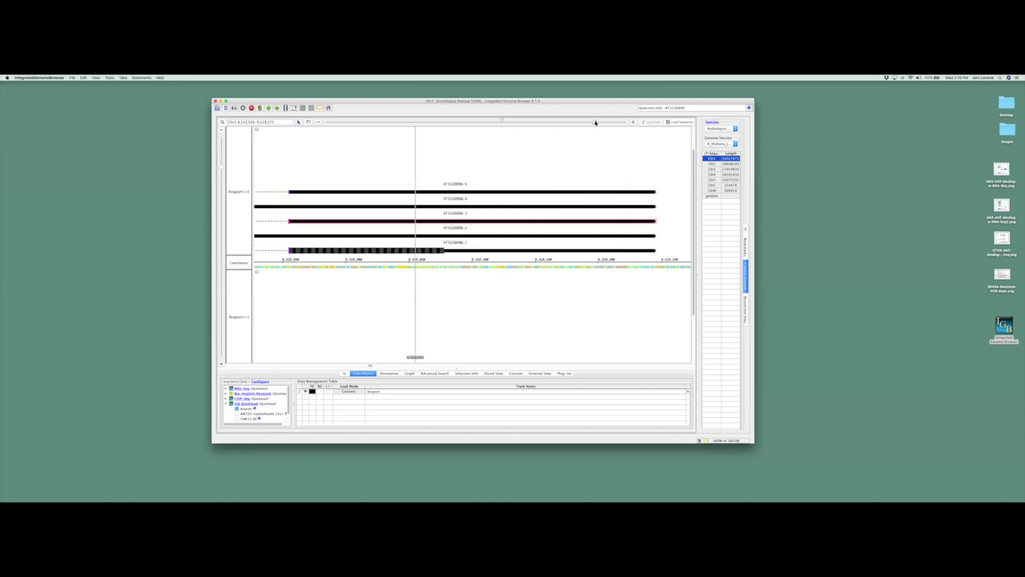
Step: Bring the intron before the last exon into view and select the whole AT1G26890.3 model through that intron
{"action": "left_click", "coordinate": [308, 122]}
{"action": "left_click_drag", "start_coordinate": [290, 160], "coordinate": [424, 188]}
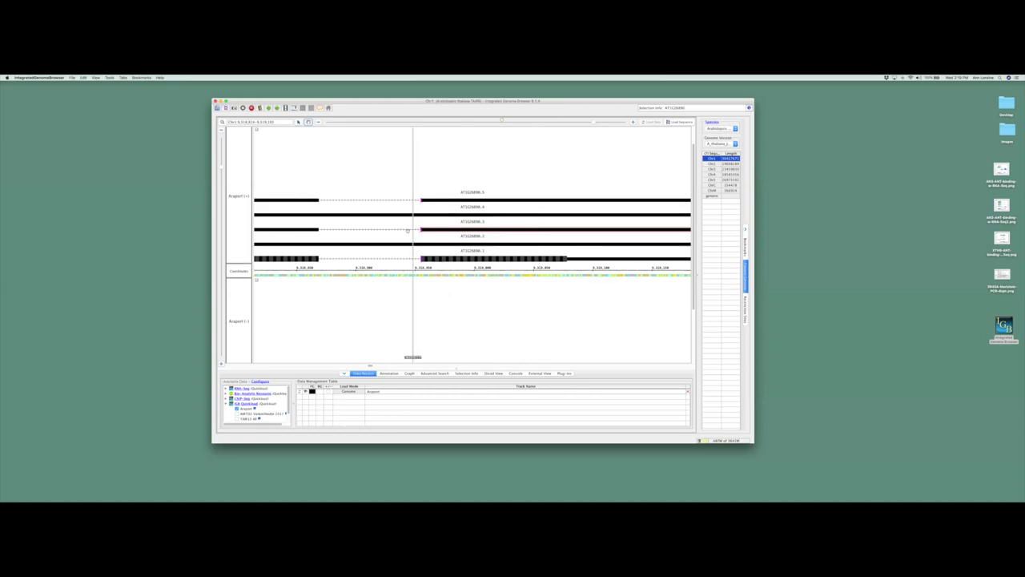
{"action": "left_click", "coordinate": [398, 229]}
{"action": "left_click", "coordinate": [298, 121]}
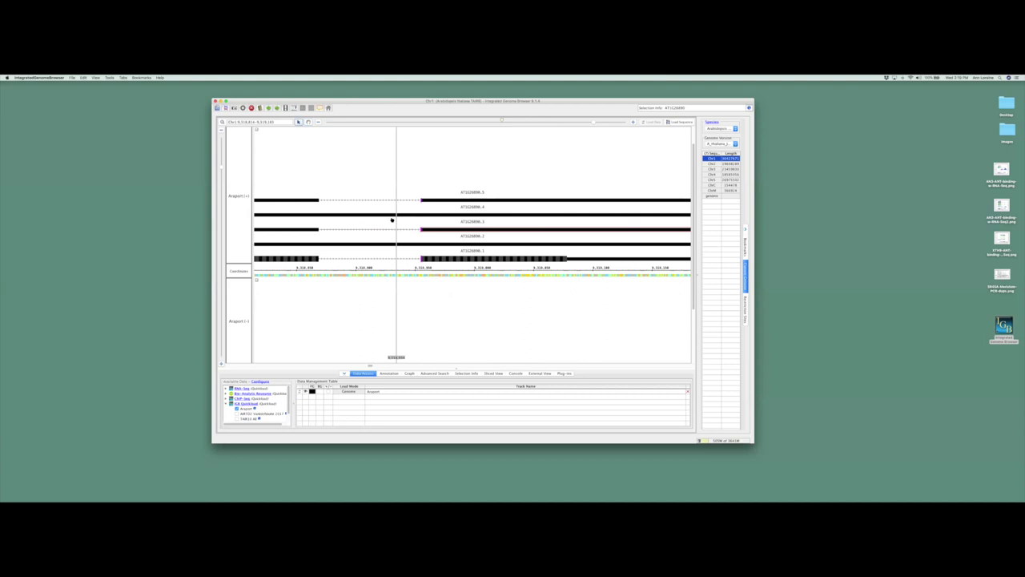
{"action": "left_click", "coordinate": [408, 231]}
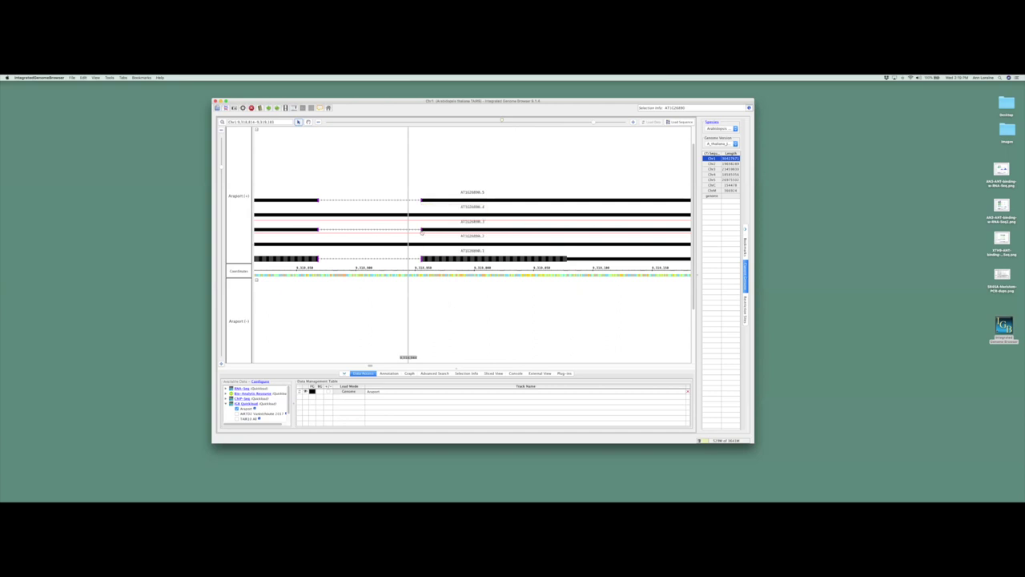
Step: Zoom to base level at the last exon's start in AT1G26890.5, examine the matching edges, and select the whole model by its intron
{"action": "mouse_move", "coordinate": [422, 233]}
{"action": "left_click", "coordinate": [422, 189]}
{"action": "left_click", "coordinate": [421, 200]}
{"action": "left_click_drag", "start_coordinate": [594, 122], "coordinate": [625, 121]}
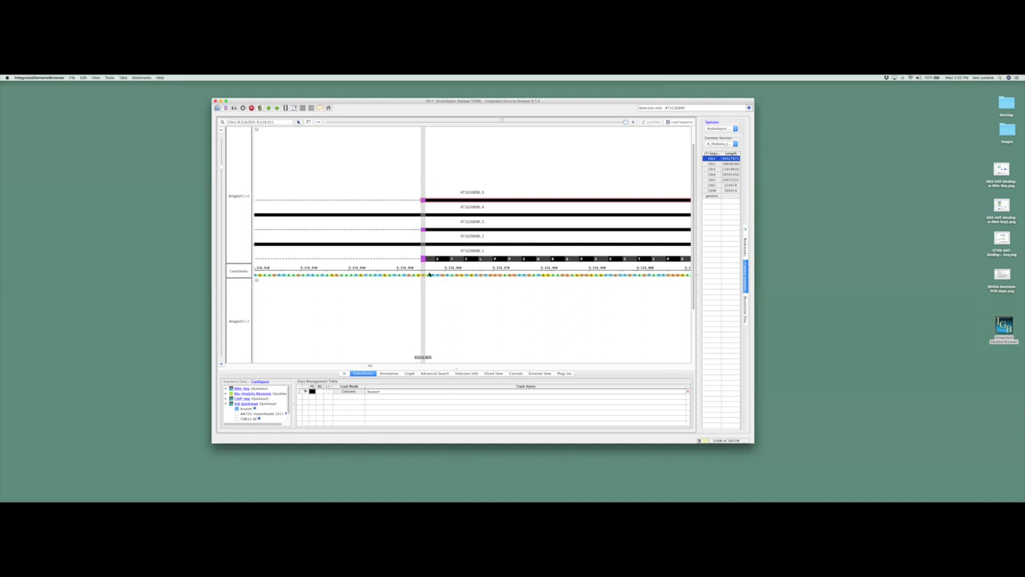
{"action": "mouse_move", "coordinate": [433, 196]}
{"action": "mouse_move", "coordinate": [430, 262]}
{"action": "left_click", "coordinate": [386, 200]}
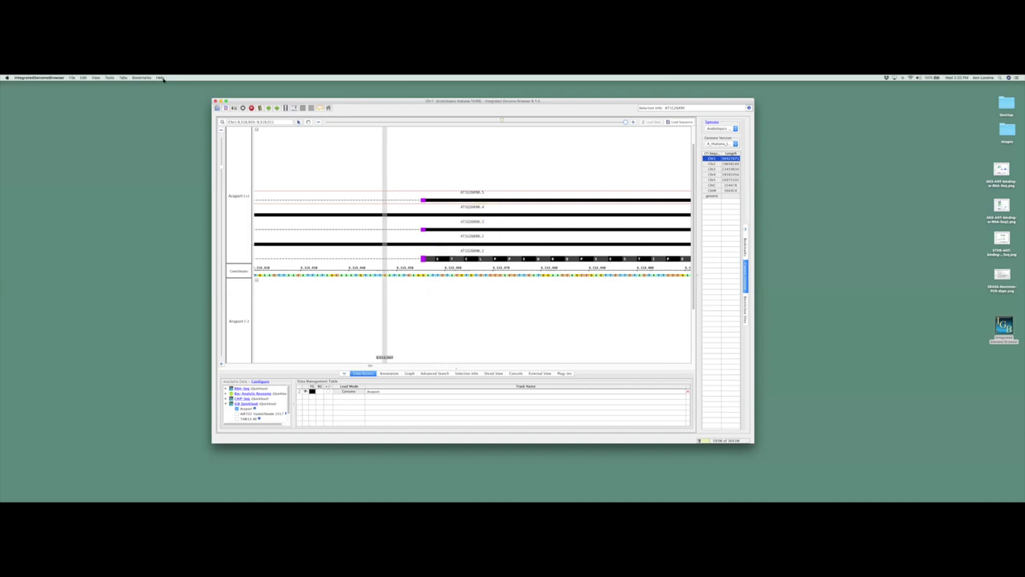
Step: Turn off the edge matching display and reselect the AT1G26890.3 and AT1G26890.5 models by their introns
{"action": "left_click", "coordinate": [95, 78]}
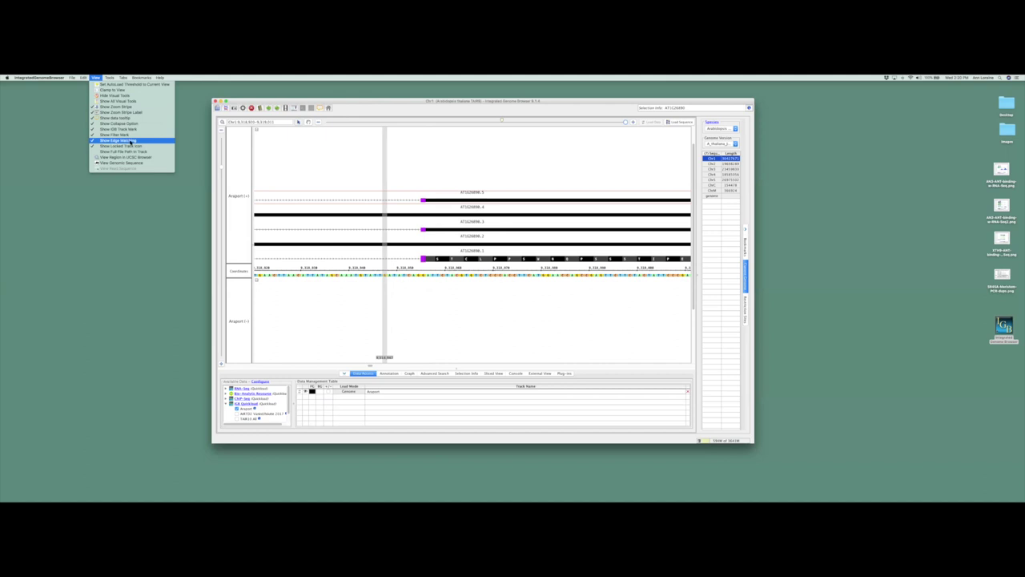
{"action": "left_click", "coordinate": [130, 141]}
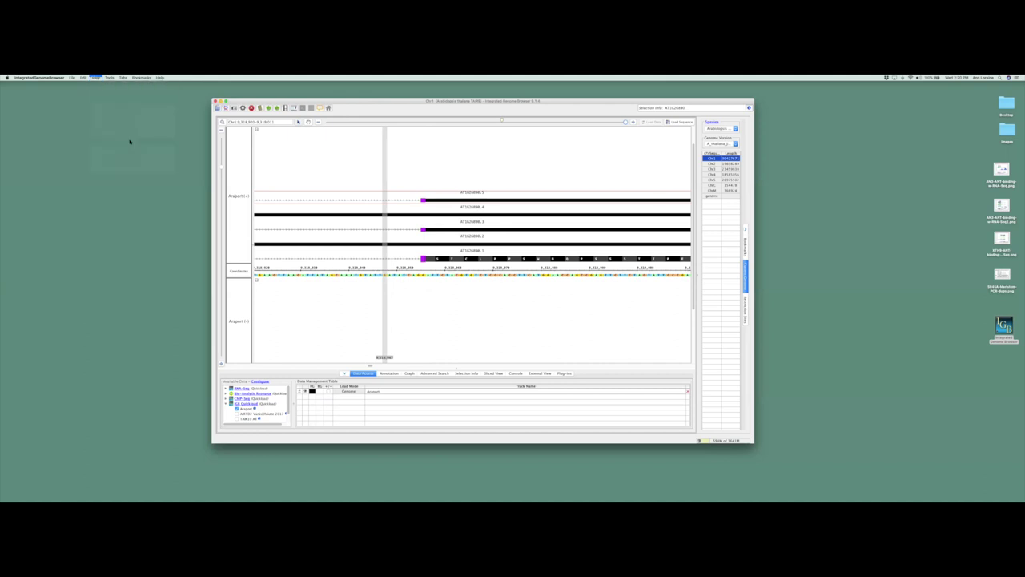
{"action": "left_click", "coordinate": [395, 220]}
{"action": "left_click", "coordinate": [402, 215]}
{"action": "left_click", "coordinate": [409, 200]}
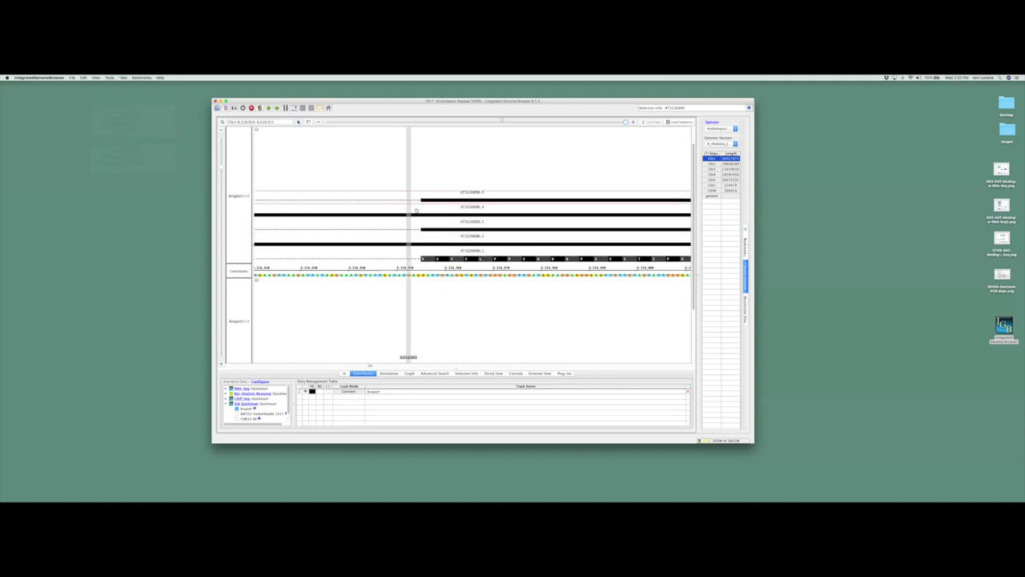
{"action": "left_click", "coordinate": [414, 230]}
{"action": "left_click", "coordinate": [403, 201]}
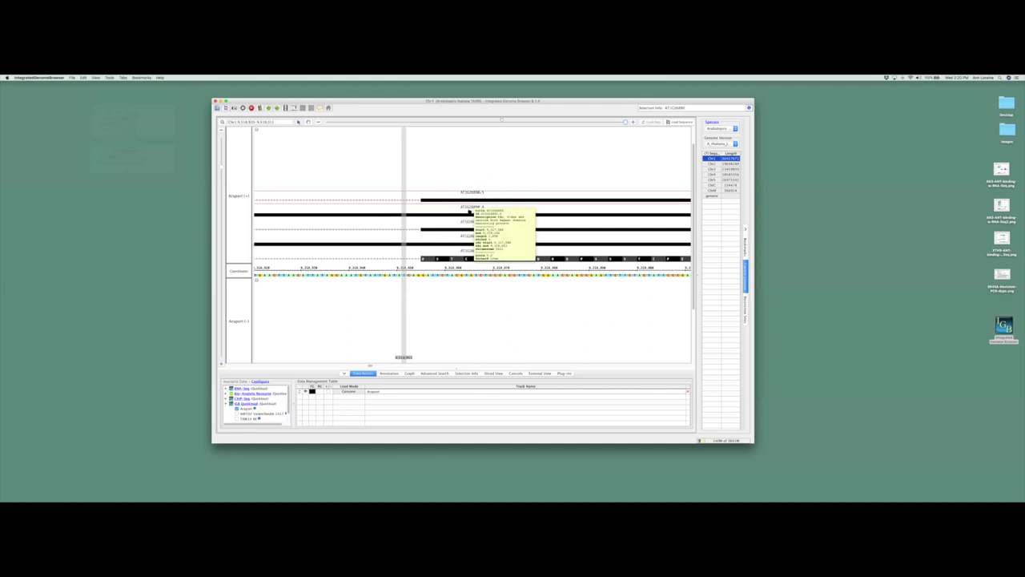
Step: Select the AT1G26890.5 gene model, show its selection properties and enlarge the area listing them
{"action": "mouse_move", "coordinate": [467, 222]}
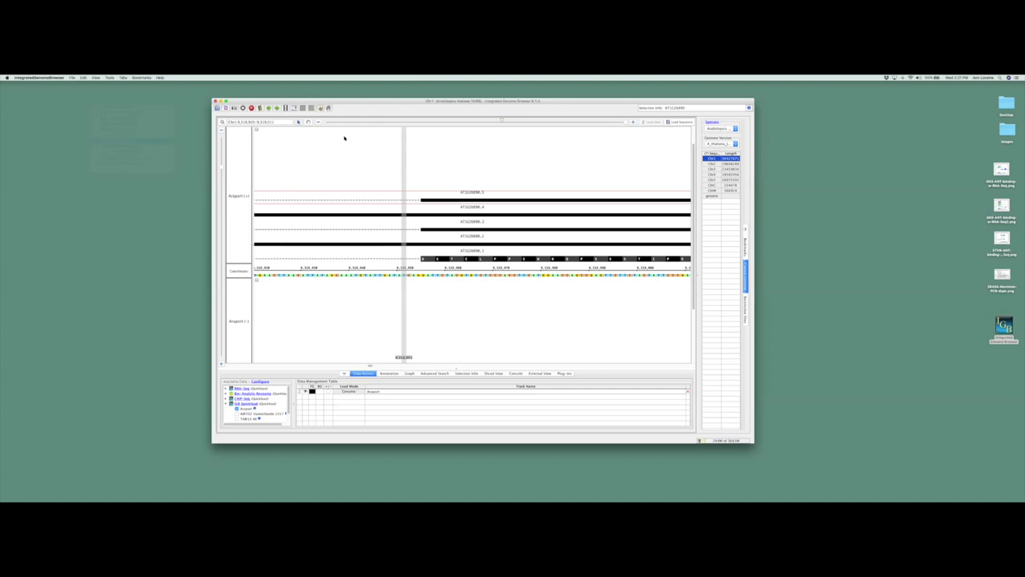
{"action": "left_click", "coordinate": [386, 200]}
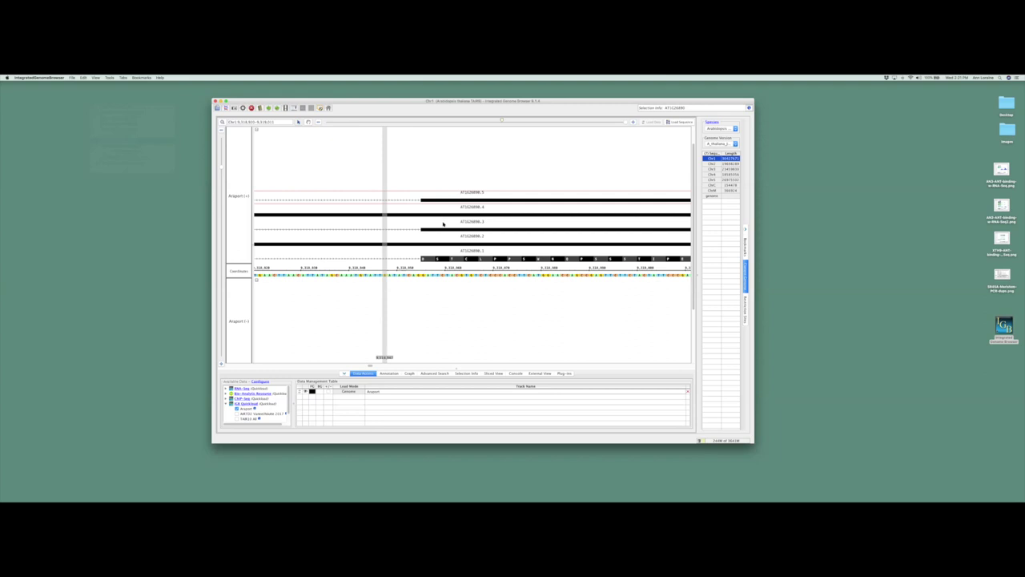
{"action": "left_click", "coordinate": [468, 193]}
{"action": "left_click", "coordinate": [458, 372]}
{"action": "left_click_drag", "start_coordinate": [458, 365], "coordinate": [465, 344]}
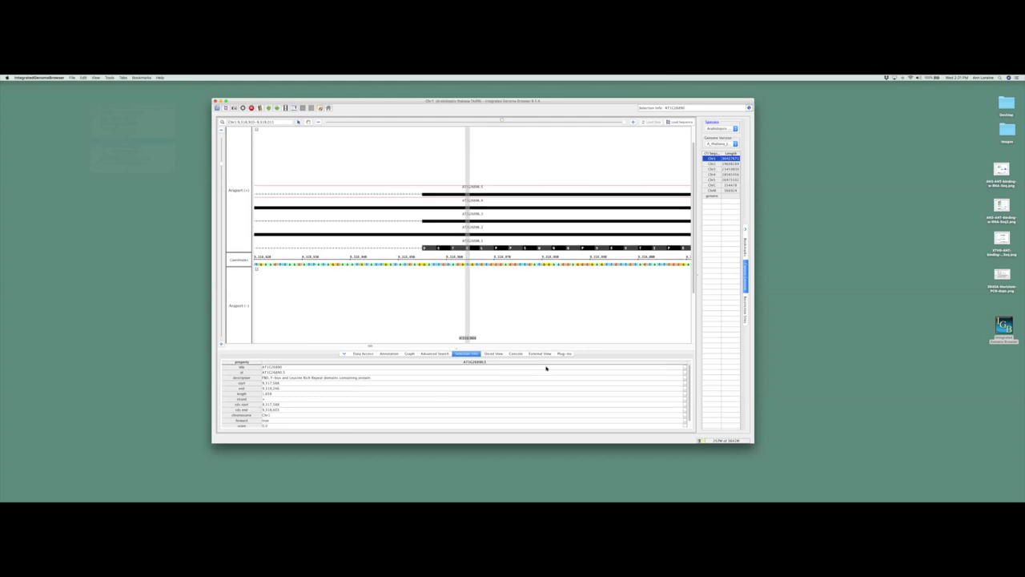
Step: Show the selection details of the AT1G26890.5 gene model in a separate window and return to the track view
{"action": "left_click", "coordinate": [749, 107]}
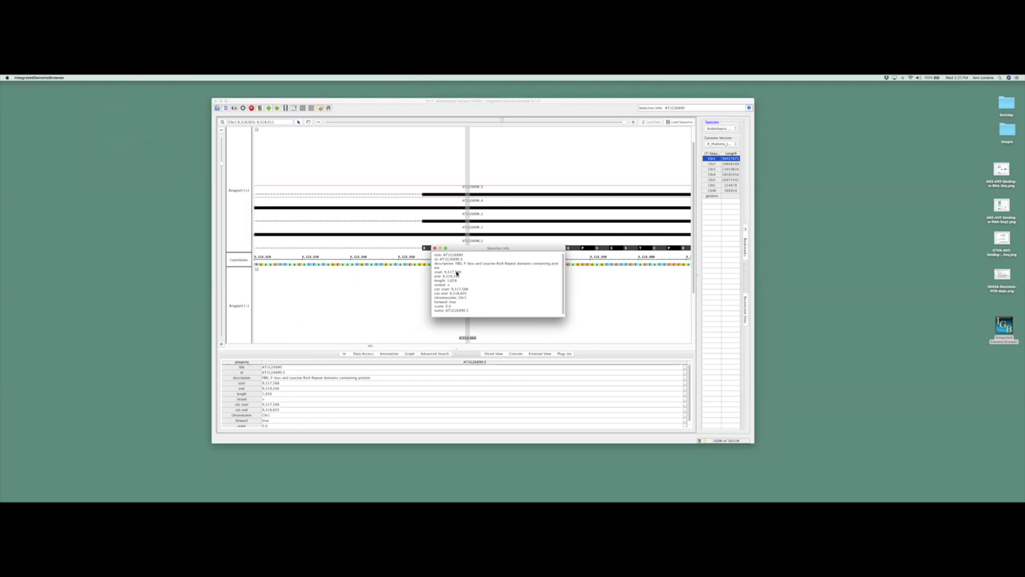
{"action": "left_click", "coordinate": [419, 238]}
{"action": "left_click", "coordinate": [414, 192]}
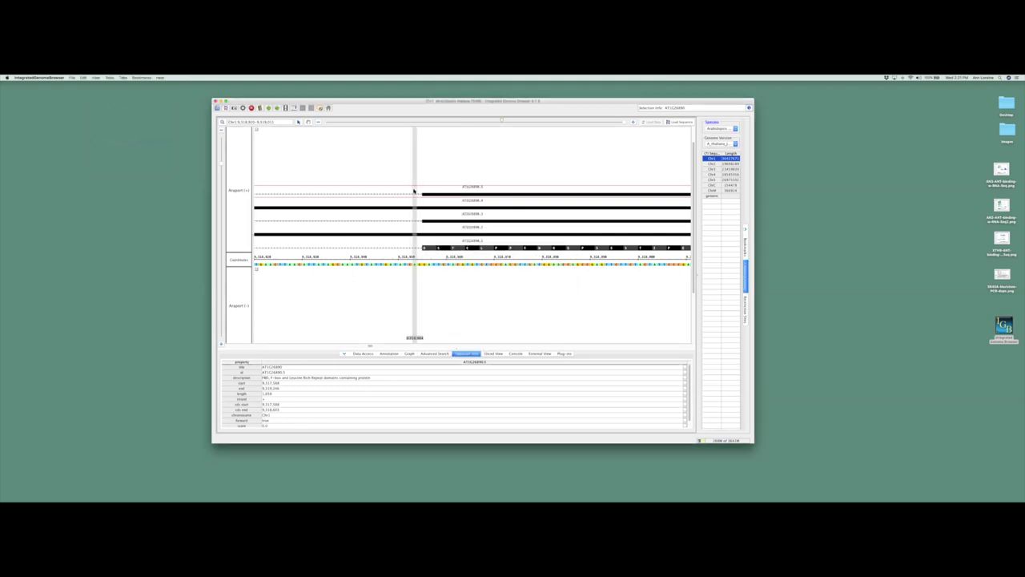
Step: View the genomic sequence of the selected AT1G26890.5 model in its own window, reposition that window and close it
{"action": "right_click", "coordinate": [405, 193]}
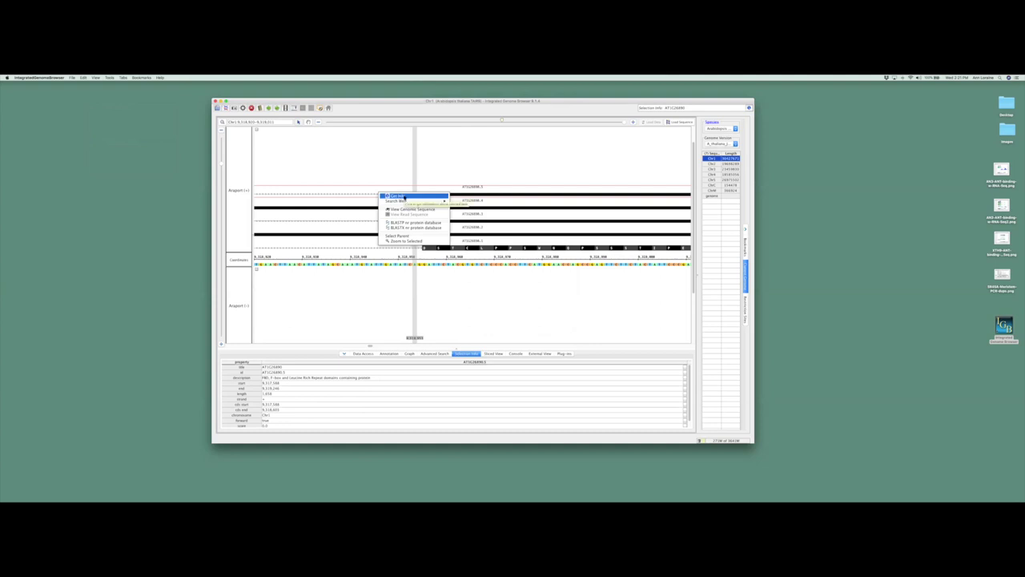
{"action": "mouse_move", "coordinate": [398, 203]}
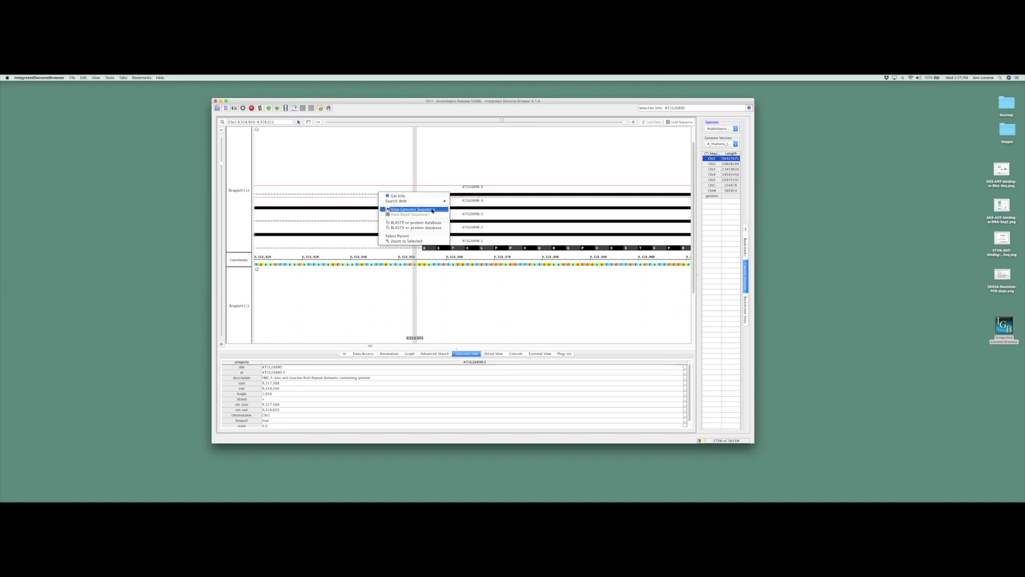
{"action": "left_click", "coordinate": [435, 210]}
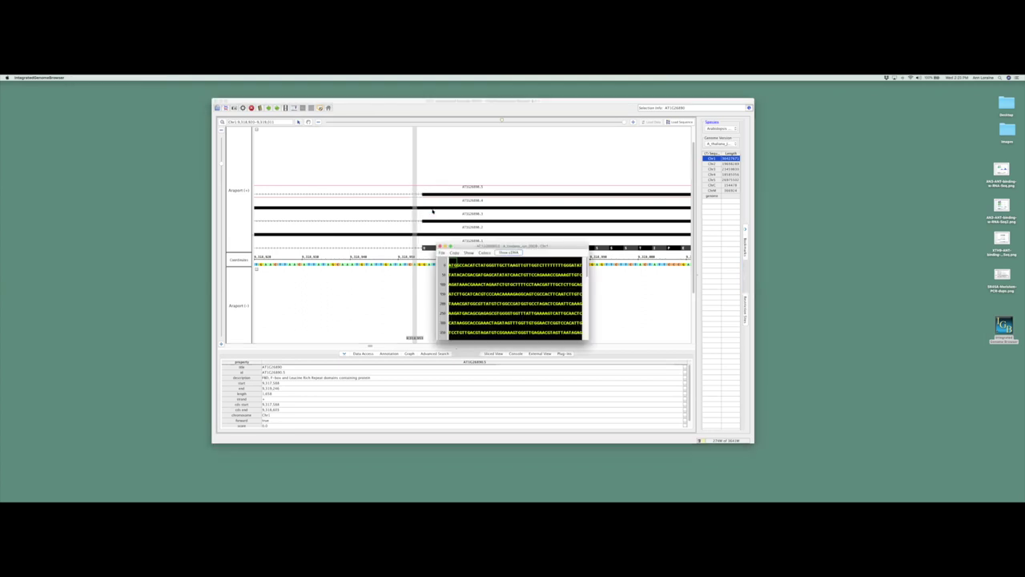
{"action": "left_click_drag", "start_coordinate": [480, 247], "coordinate": [487, 235]}
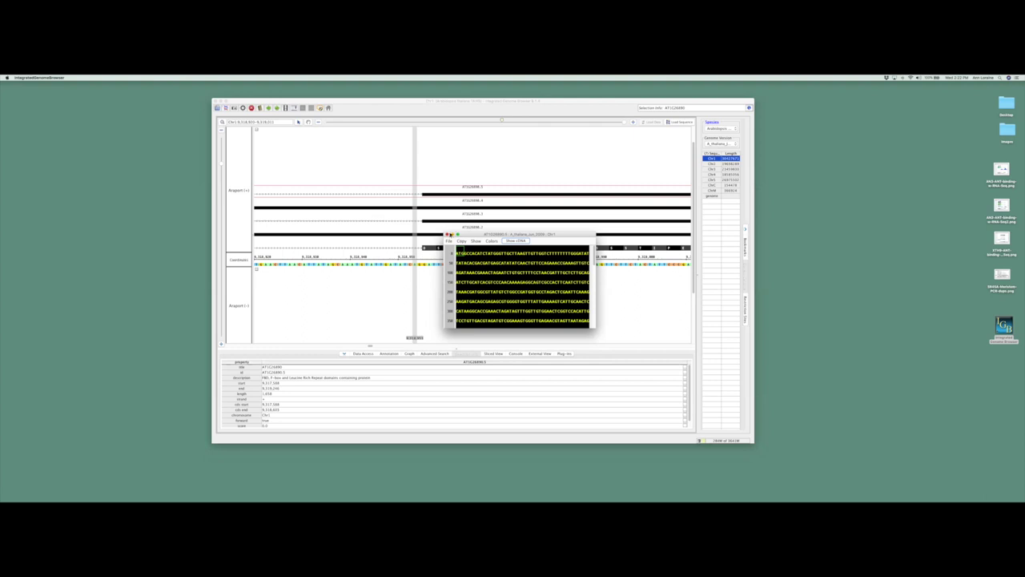
{"action": "left_click", "coordinate": [447, 234]}
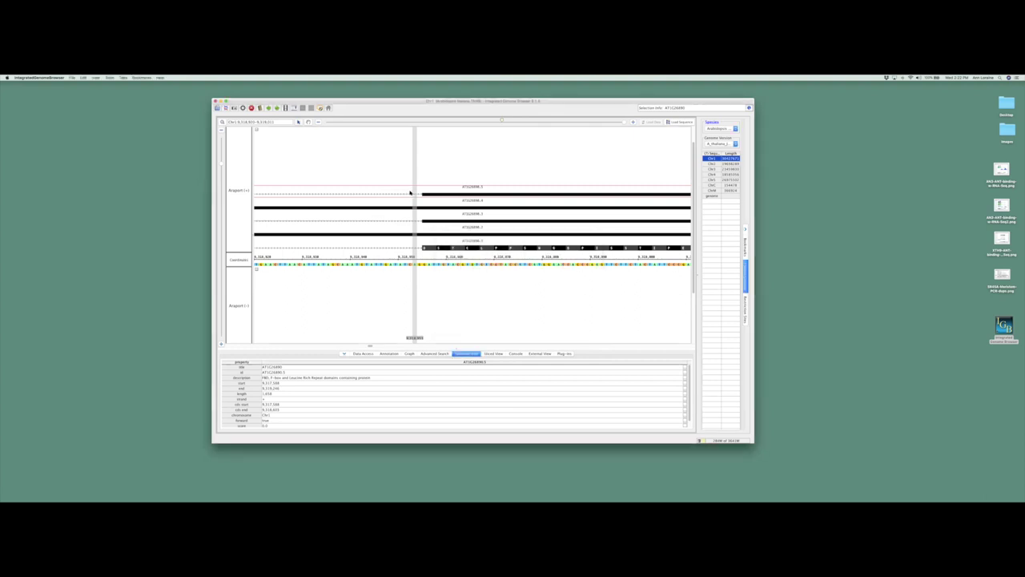
Step: Look over the web search and other actions offered for the selected AT1G26890.5 model, and clear the selection
{"action": "right_click", "coordinate": [410, 193]}
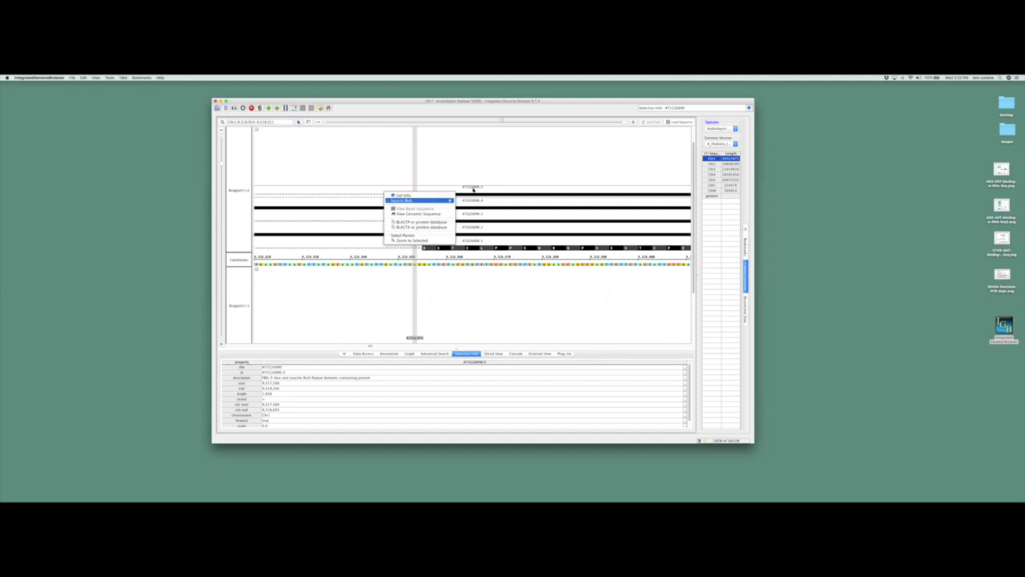
{"action": "left_click", "coordinate": [468, 188]}
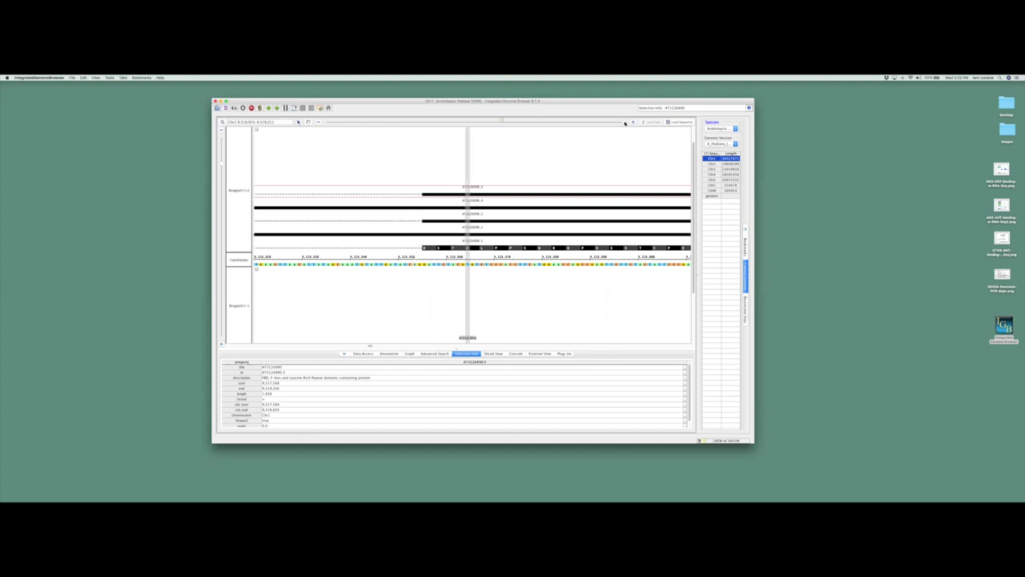
{"action": "right_click", "coordinate": [402, 189]}
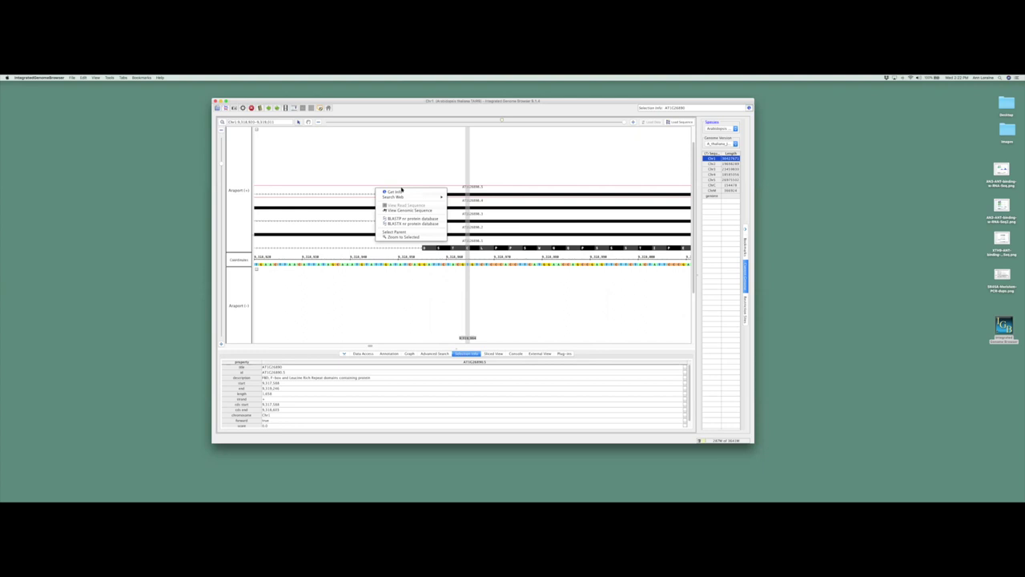
{"action": "left_click", "coordinate": [406, 182]}
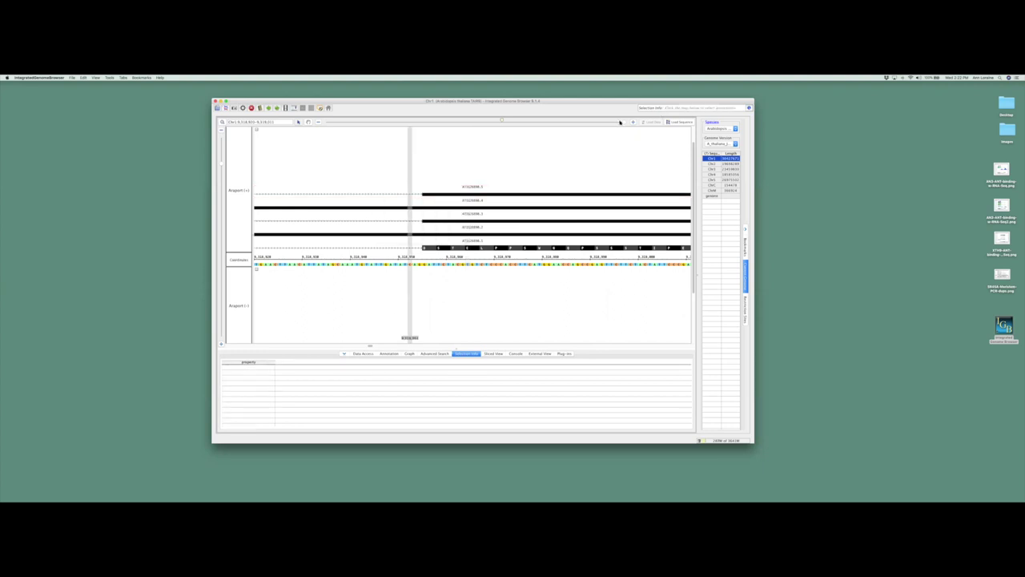
Step: Zoom out to the genes neighbouring AT1G26890 and bring up the annotation track settings
{"action": "left_click_drag", "start_coordinate": [623, 123], "coordinate": [511, 125]}
{"action": "left_click", "coordinate": [308, 124]}
{"action": "left_click_drag", "start_coordinate": [346, 173], "coordinate": [380, 181]}
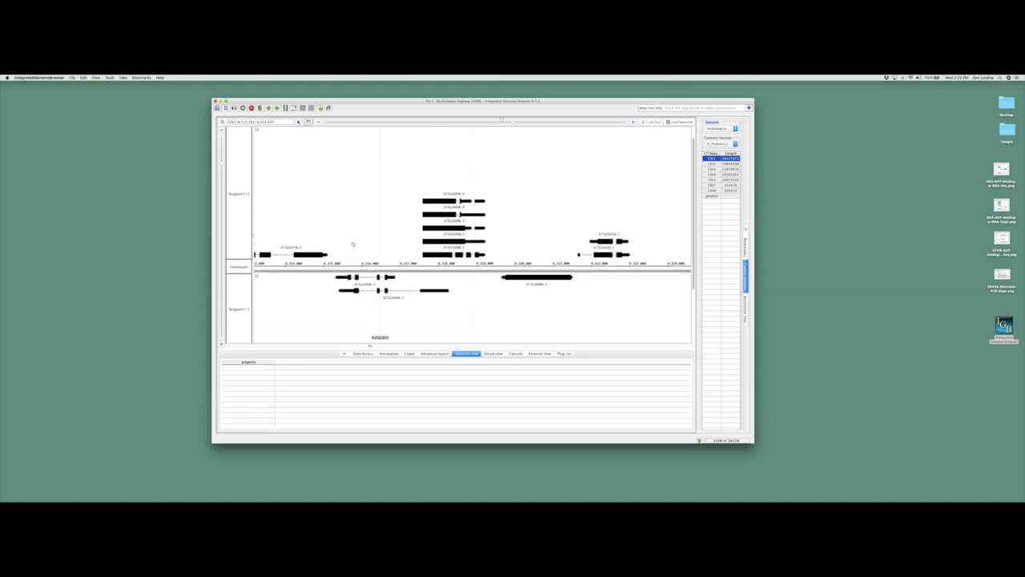
{"action": "mouse_move", "coordinate": [391, 222]}
{"action": "left_mouse_down"}
{"action": "mouse_move", "coordinate": [406, 216]}
{"action": "mouse_move", "coordinate": [408, 227]}
{"action": "mouse_move", "coordinate": [408, 218]}
{"action": "left_mouse_up"}
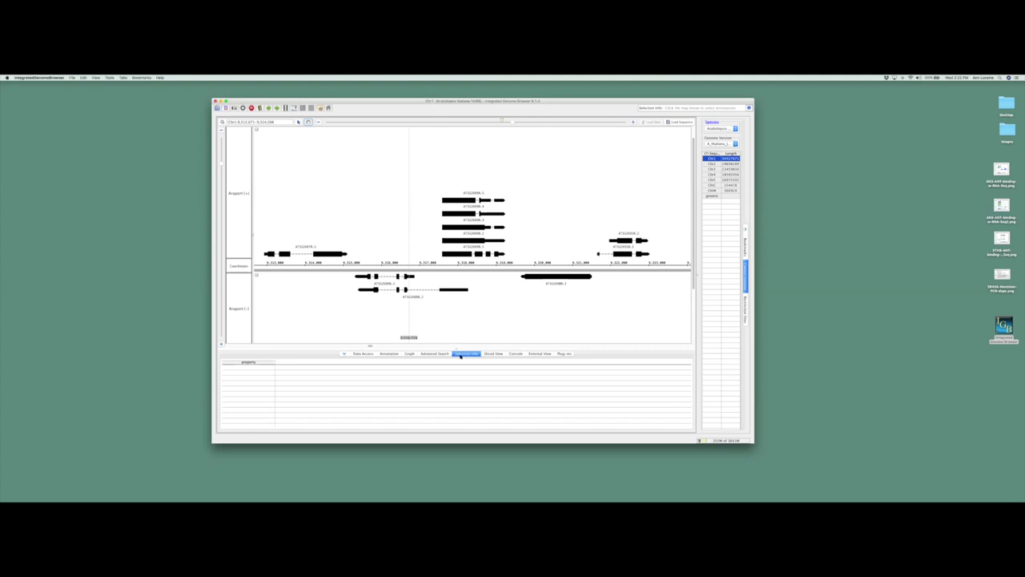
{"action": "left_click", "coordinate": [396, 354]}
{"action": "left_click", "coordinate": [409, 354]}
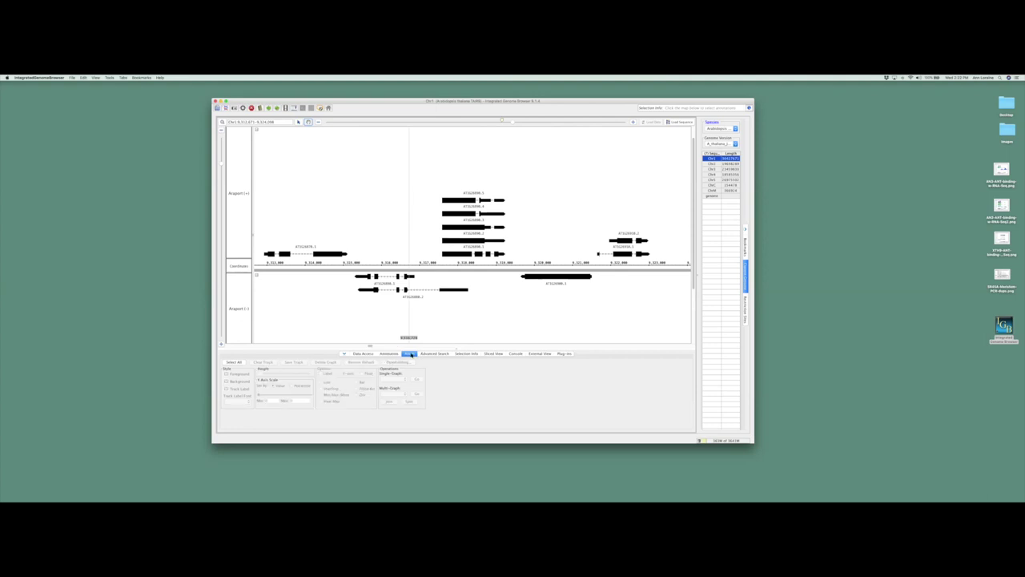
{"action": "left_click", "coordinate": [394, 355]}
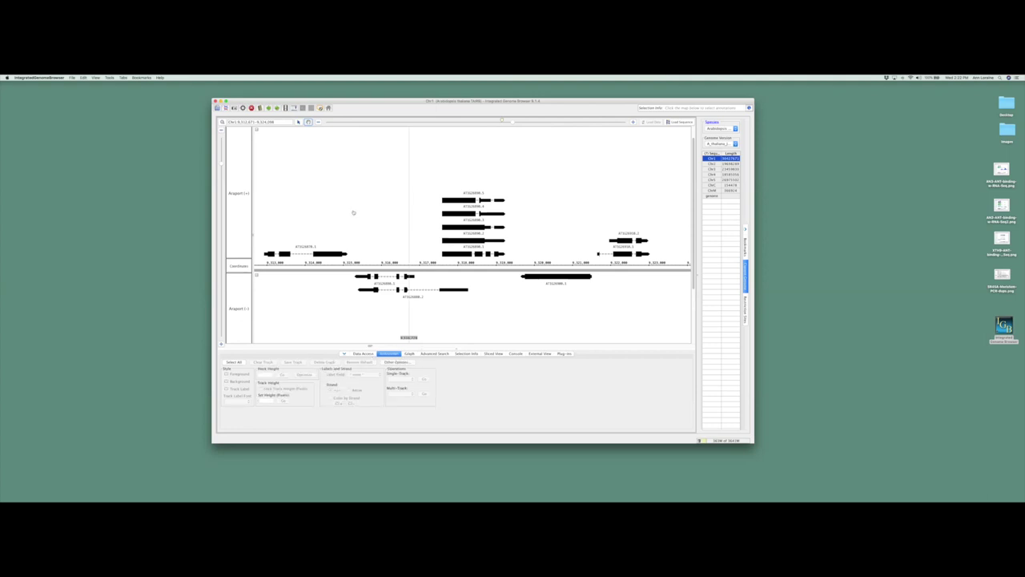
{"action": "left_click_drag", "start_coordinate": [393, 228], "coordinate": [410, 222]}
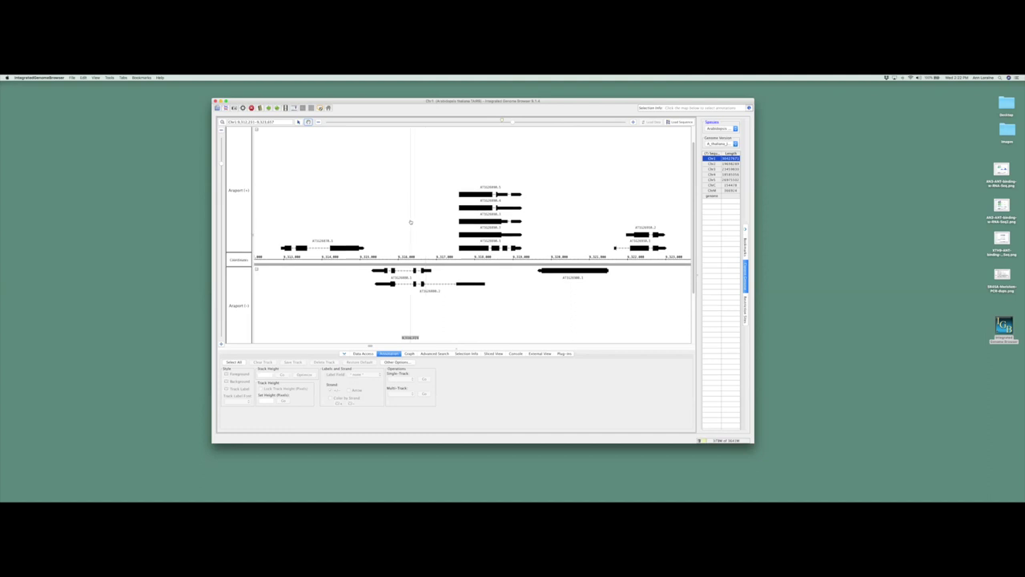
{"action": "left_click_drag", "start_coordinate": [396, 217], "coordinate": [310, 211]}
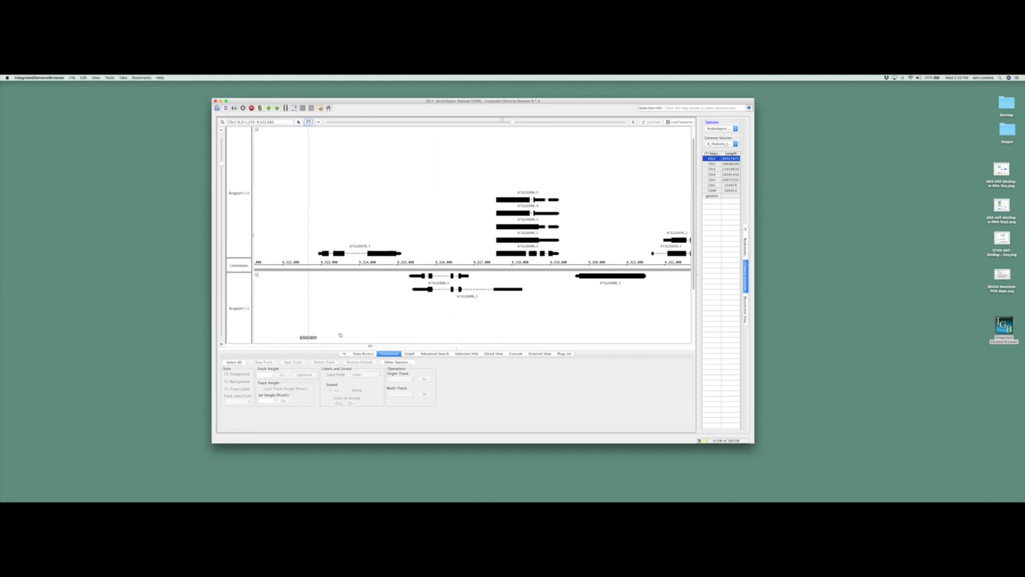
Step: Select the Araport (+) track and look at its foreground colour choices without picking one
{"action": "left_click", "coordinate": [244, 212]}
{"action": "left_click", "coordinate": [225, 374]}
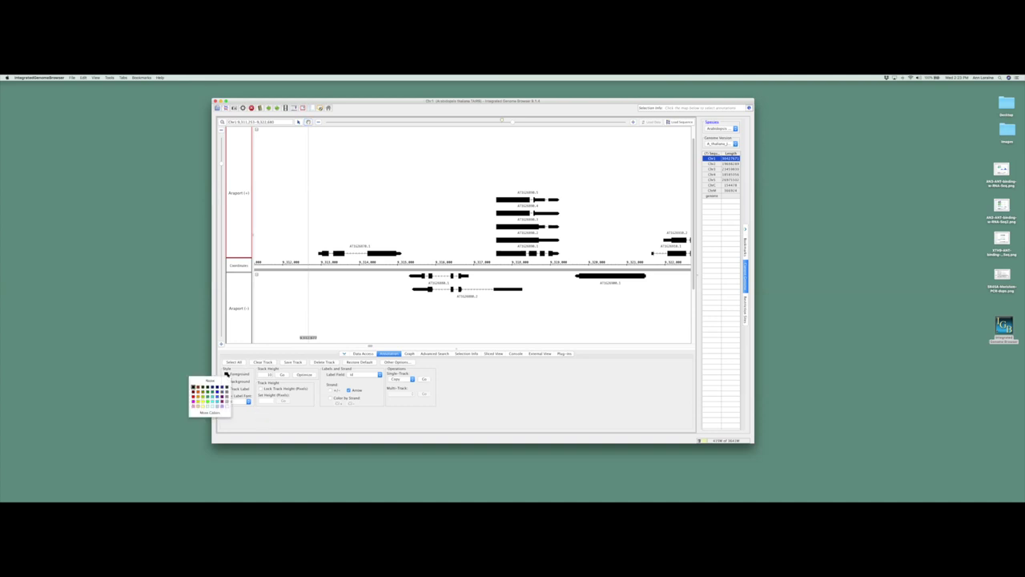
{"action": "left_click", "coordinate": [225, 374]}
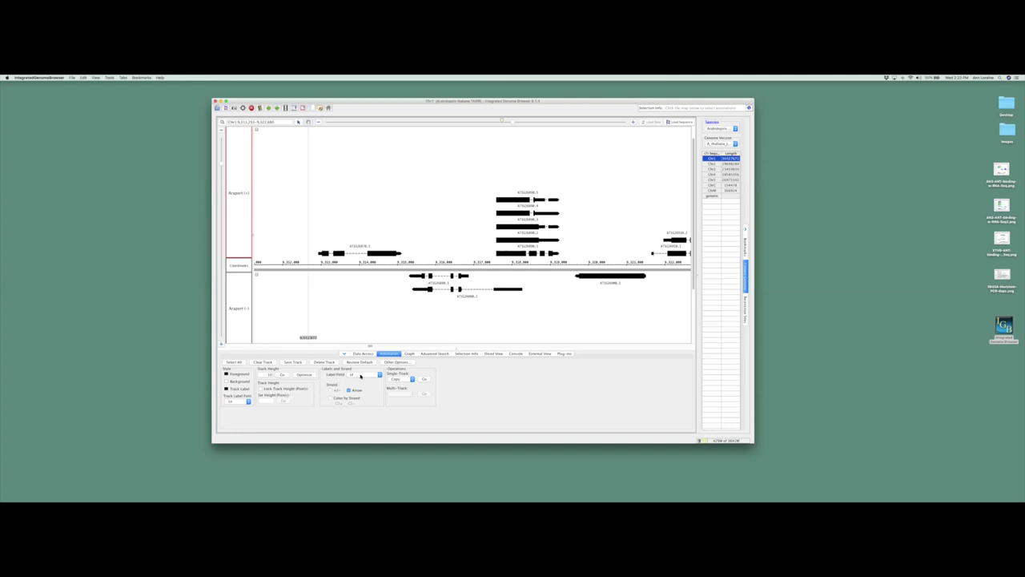
Step: Set the label field of the Araport track to description
{"action": "left_click", "coordinate": [523, 193]}
{"action": "left_click", "coordinate": [250, 237]}
{"action": "left_click", "coordinate": [370, 378]}
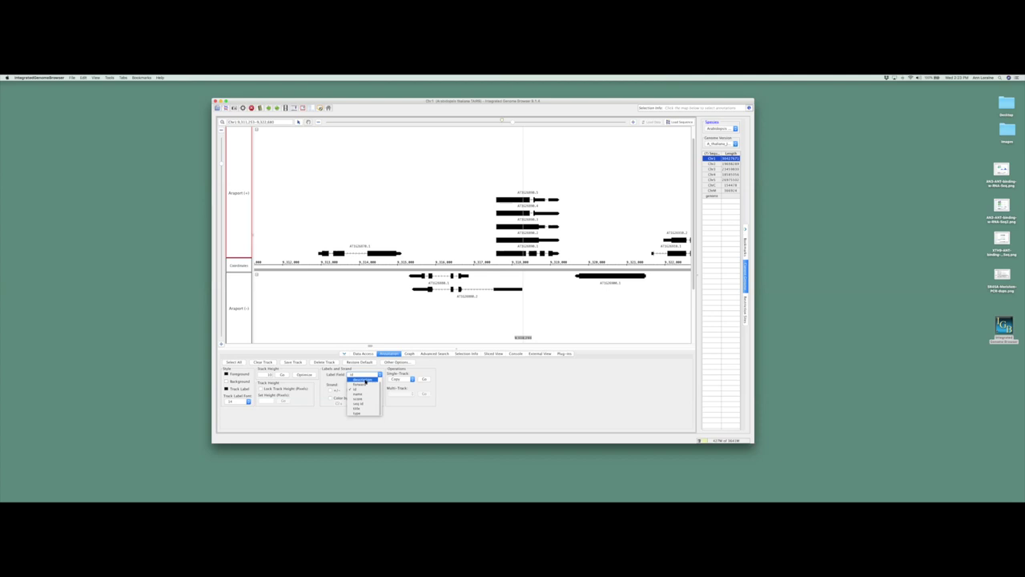
{"action": "left_click", "coordinate": [362, 379]}
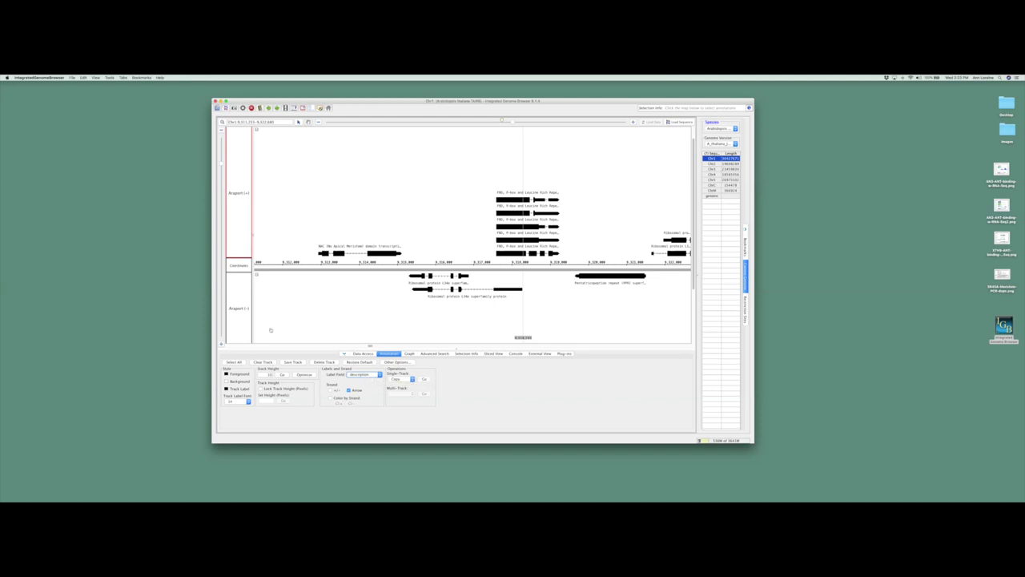
Step: Zoom in on the AT1G26890 models to read their full description labels, and zoom back out to the neighbouring genes
{"action": "left_click", "coordinate": [309, 122]}
{"action": "left_click_drag", "start_coordinate": [470, 201], "coordinate": [412, 206]}
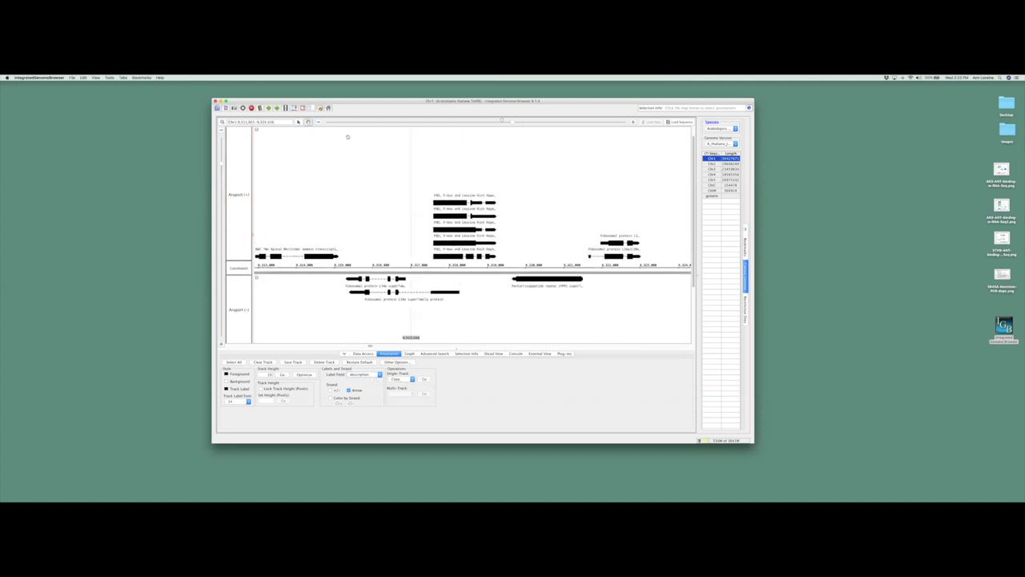
{"action": "left_click", "coordinate": [464, 176]}
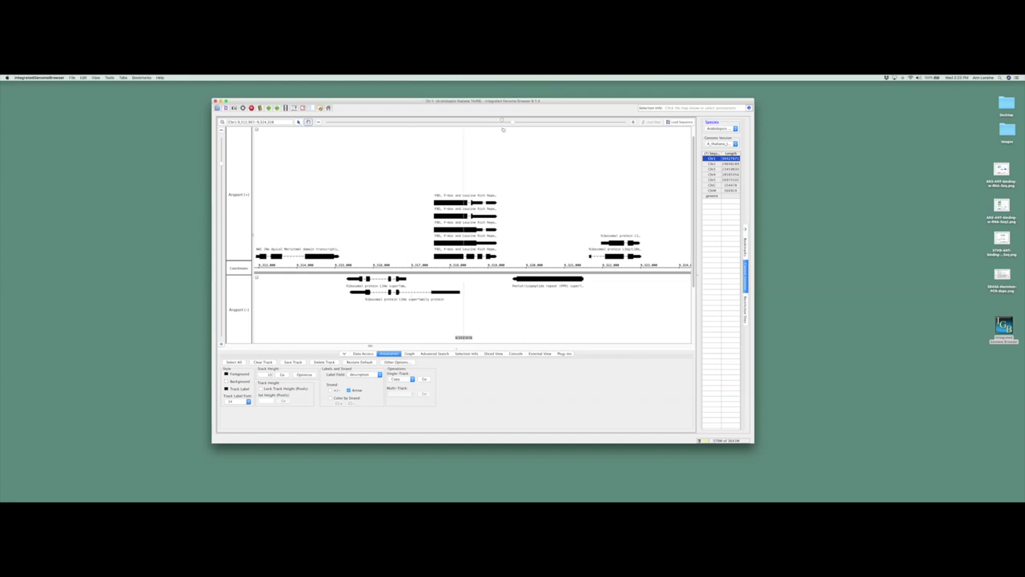
{"action": "left_click_drag", "start_coordinate": [513, 122], "coordinate": [549, 122]}
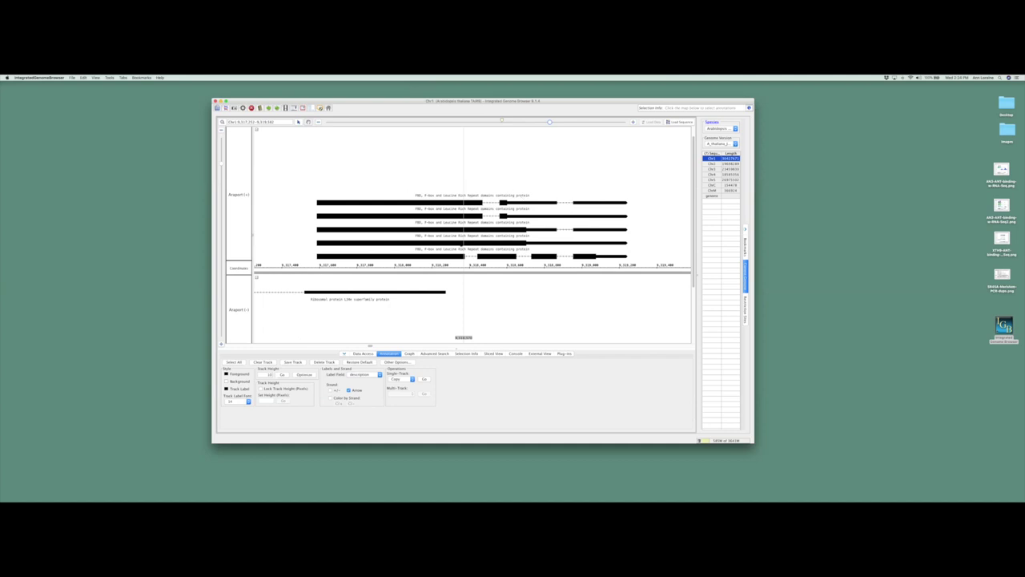
{"action": "left_click", "coordinate": [439, 178]}
{"action": "left_click", "coordinate": [398, 187]}
{"action": "left_click_drag", "start_coordinate": [551, 122], "coordinate": [509, 121]}
{"action": "left_click_drag", "start_coordinate": [321, 128], "coordinate": [373, 165]}
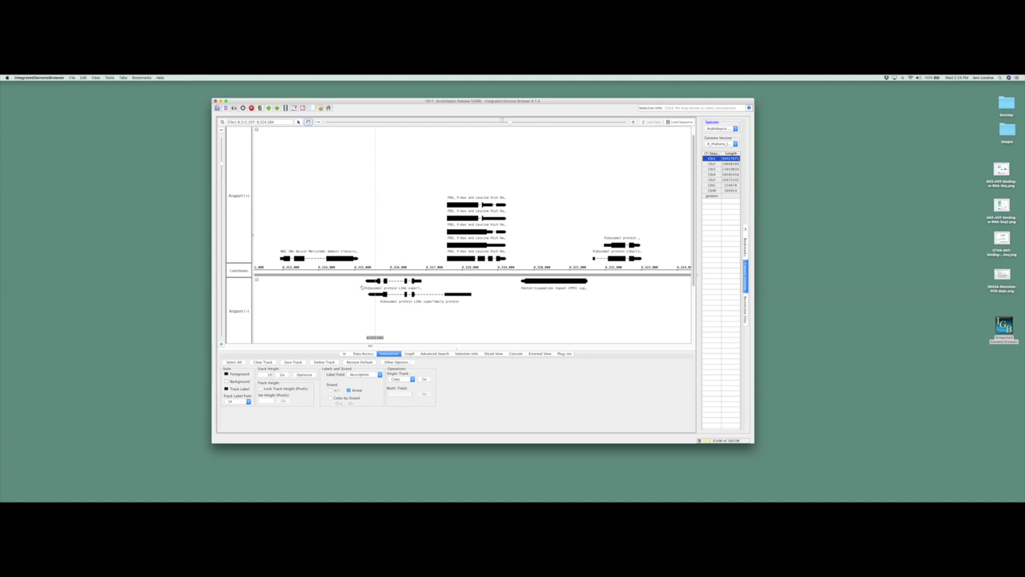
Step: Bring up the available data sets and loaded tracks, enlarge that area, and fit all of Chr1 in the track view
{"action": "left_click", "coordinate": [363, 353]}
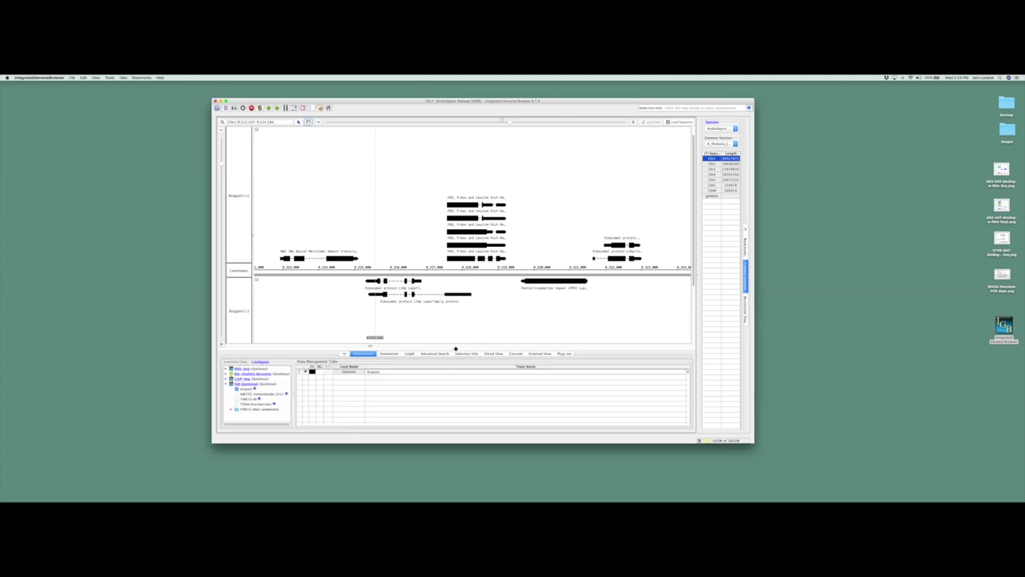
{"action": "left_click_drag", "start_coordinate": [456, 347], "coordinate": [456, 341]}
{"action": "left_click", "coordinate": [315, 121]}
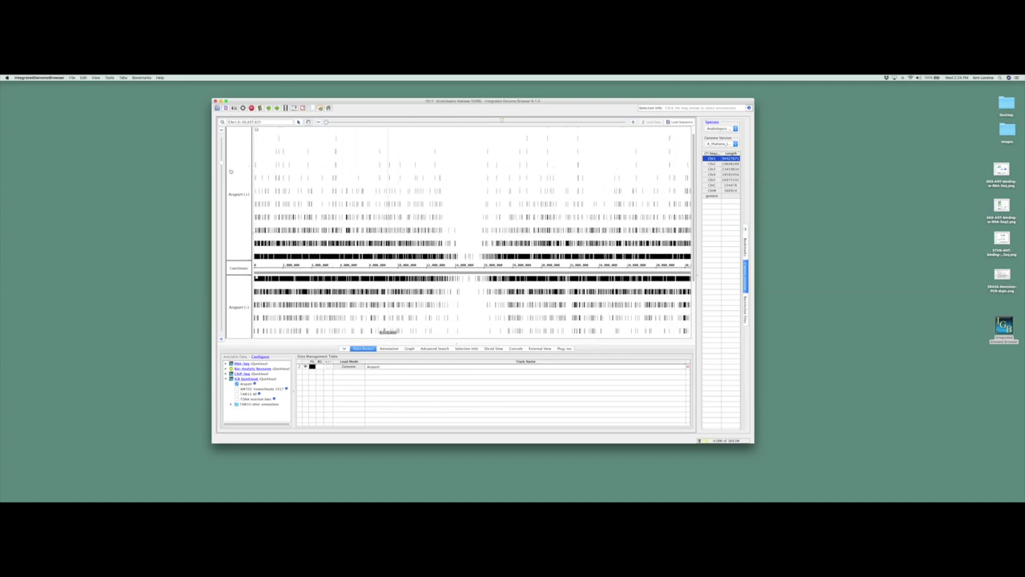
{"action": "left_click", "coordinate": [222, 125]}
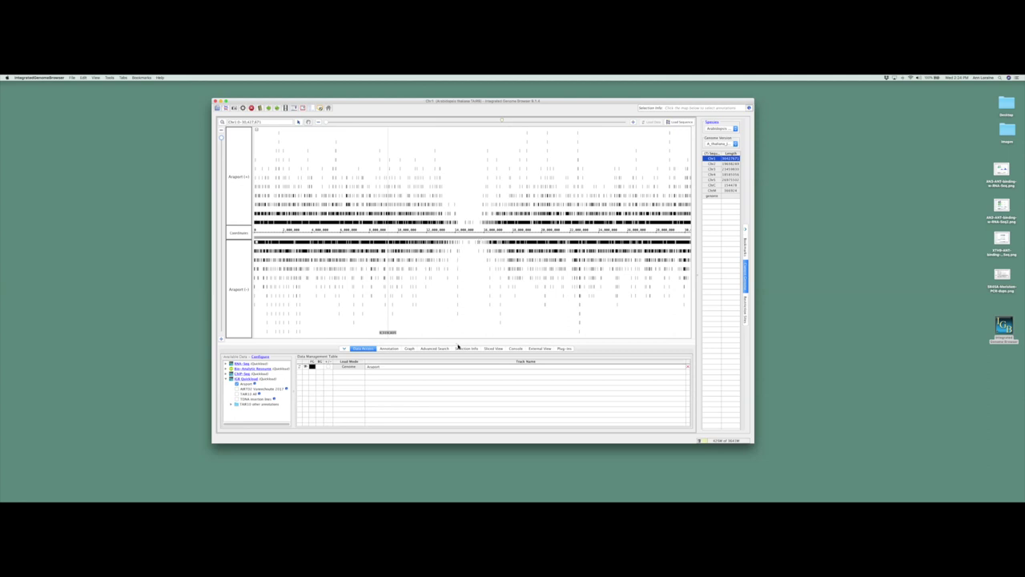
{"action": "left_click_drag", "start_coordinate": [455, 344], "coordinate": [447, 332]}
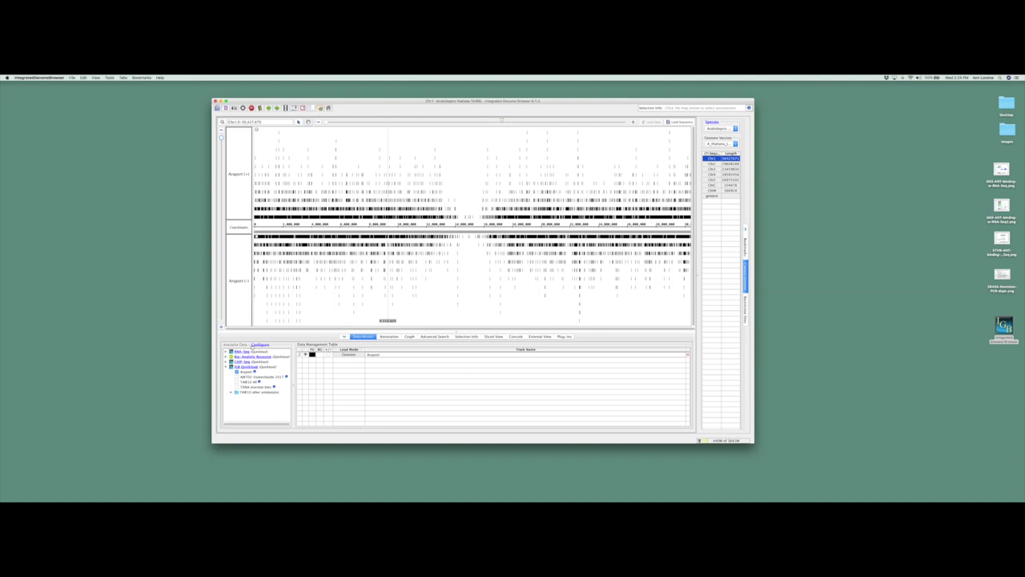
Step: List the Reads files of the hot-dry RNA-Seq data set and enlarge the window and data list to show their full names
{"action": "left_click", "coordinate": [226, 352]}
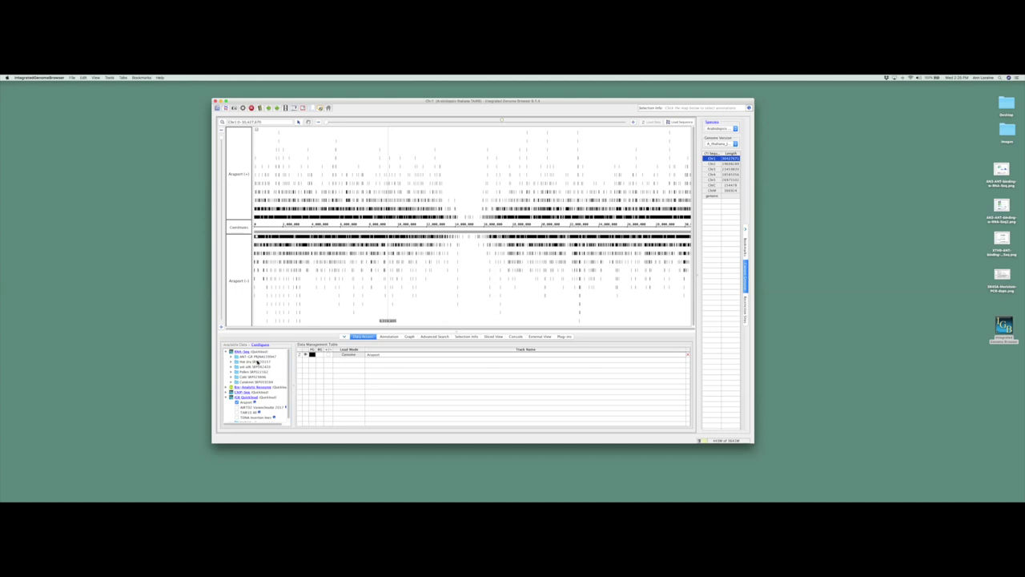
{"action": "left_click", "coordinate": [231, 362]}
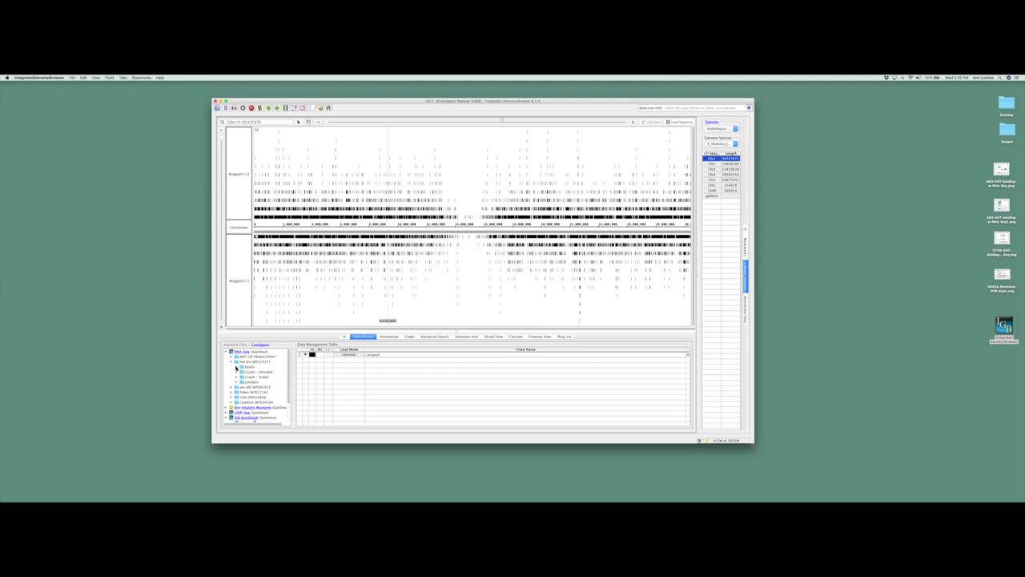
{"action": "left_click", "coordinate": [235, 367]}
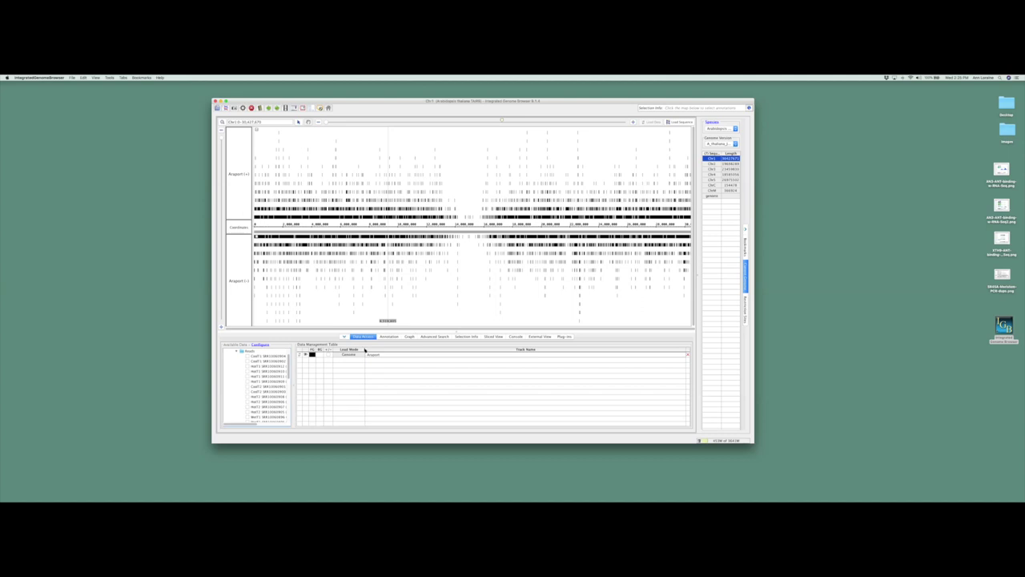
{"action": "left_click_drag", "start_coordinate": [457, 332], "coordinate": [459, 318]}
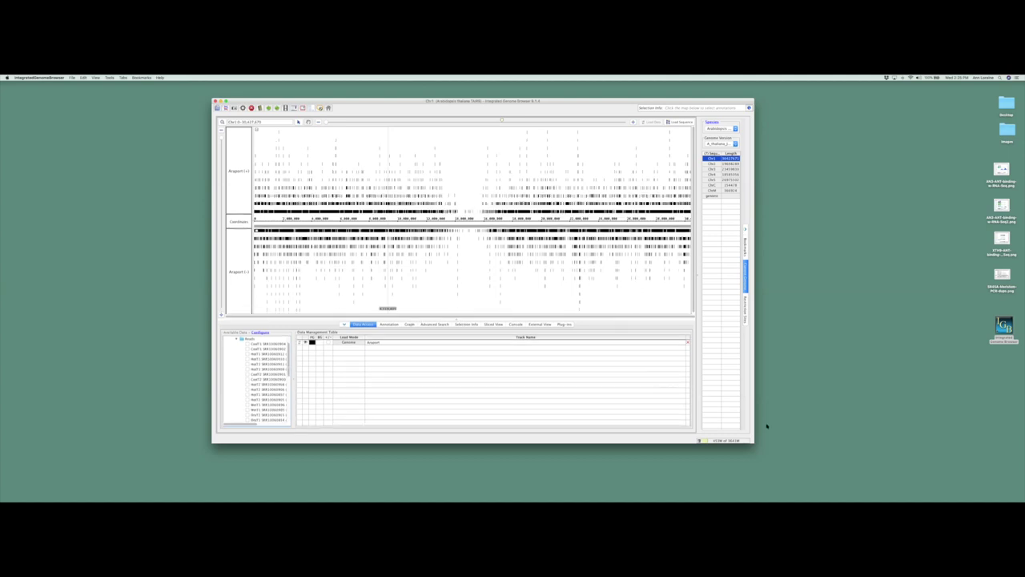
{"action": "left_click_drag", "start_coordinate": [753, 441], "coordinate": [803, 458]}
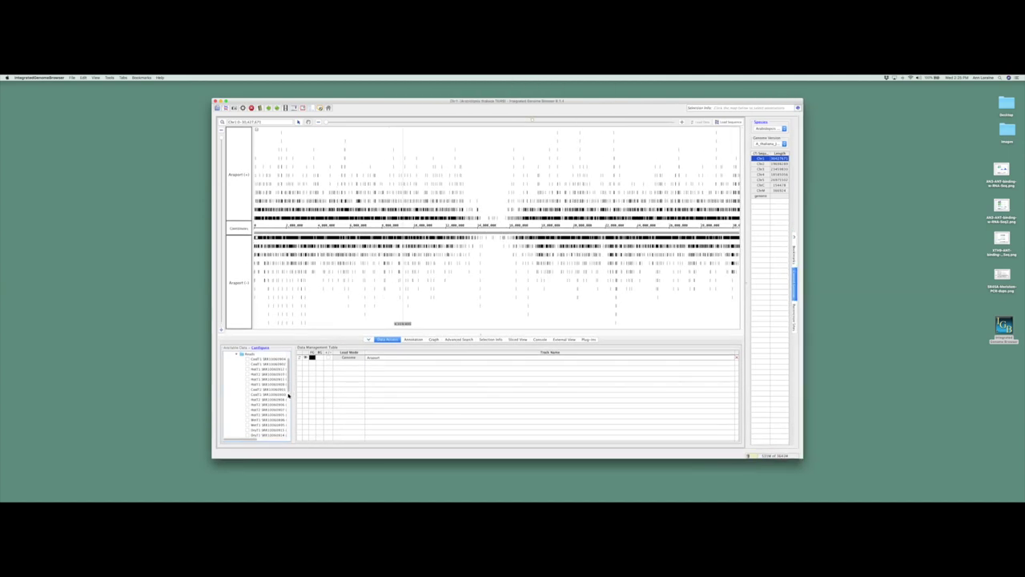
{"action": "left_click_drag", "start_coordinate": [294, 393], "coordinate": [347, 378]}
{"action": "scroll", "coordinate": [349, 387], "scroll_direction": "down", "scroll_amount": 2}
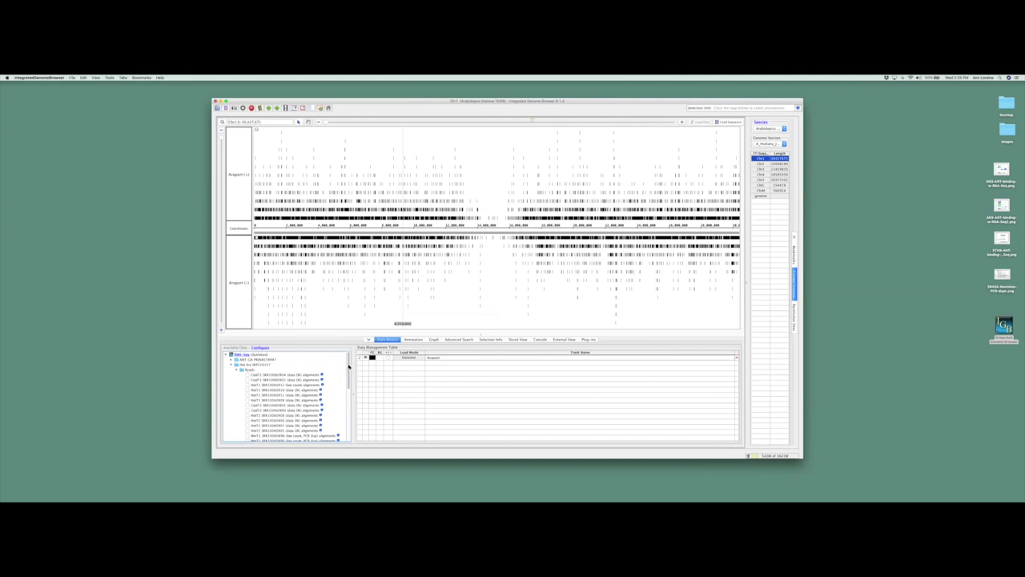
Step: Add the WetT2 PCR dup, WetT2 data OK and DryT2 data OK alignments from the hot-dry Reads files as tracks
{"action": "scroll", "coordinate": [348, 374], "scroll_direction": "down", "scroll_amount": 3}
{"action": "scroll", "coordinate": [347, 374], "scroll_direction": "down", "scroll_amount": 5}
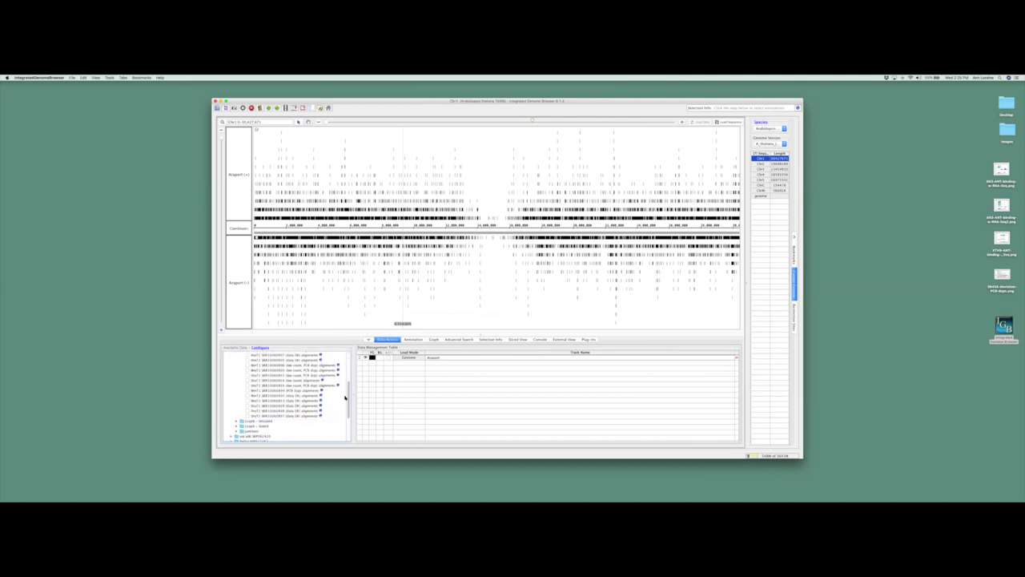
{"action": "scroll", "coordinate": [343, 386], "scroll_direction": "up", "scroll_amount": 8}
{"action": "scroll", "coordinate": [344, 369], "scroll_direction": "down", "scroll_amount": 5}
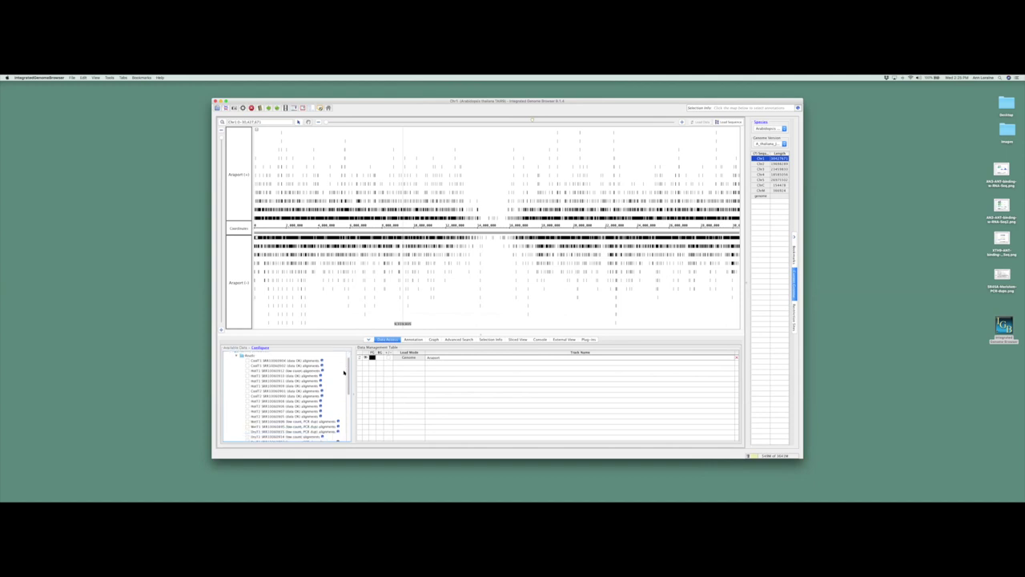
{"action": "scroll", "coordinate": [344, 386], "scroll_direction": "up", "scroll_amount": 2}
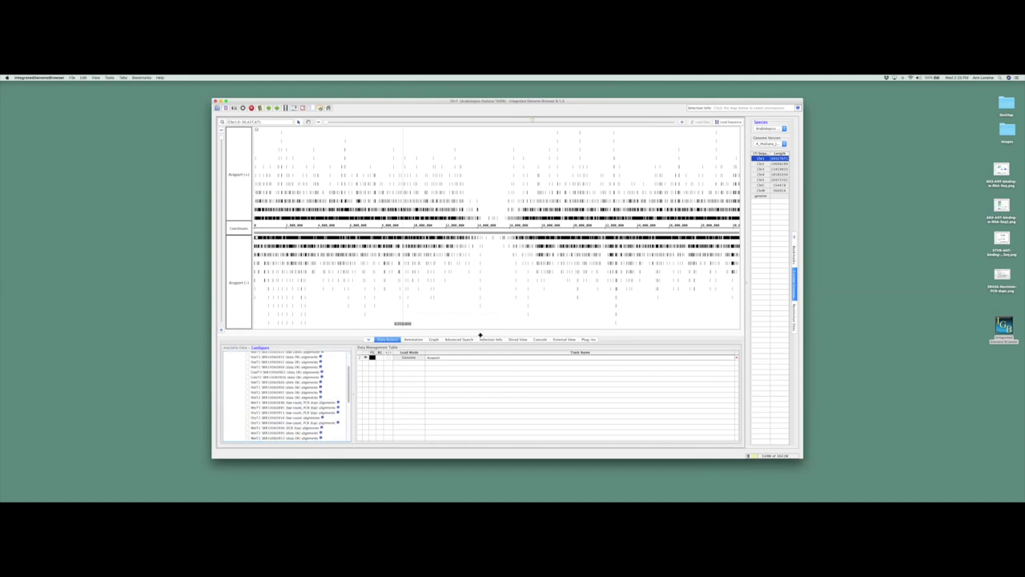
{"action": "left_click_drag", "start_coordinate": [483, 335], "coordinate": [483, 315]}
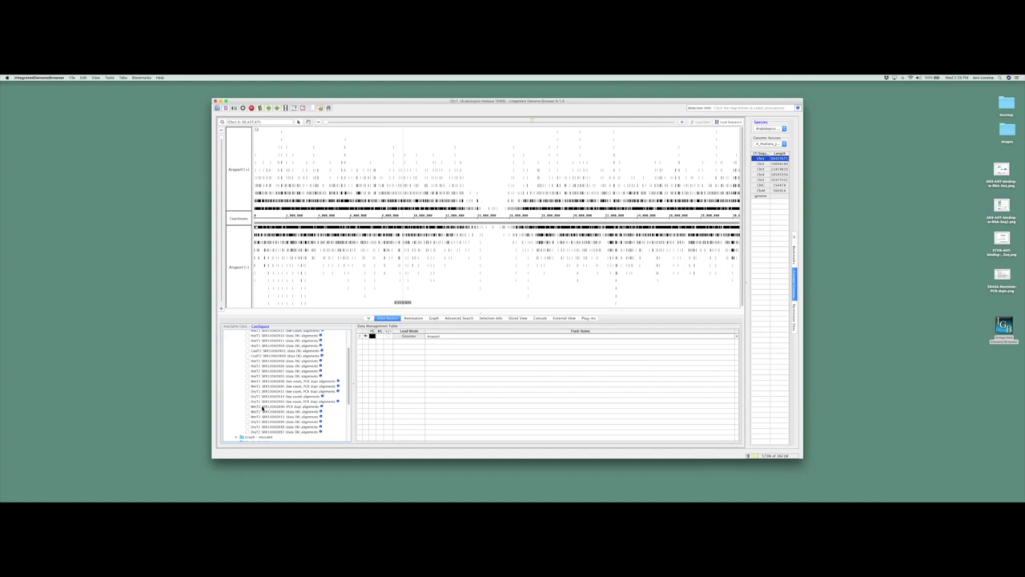
{"action": "left_click", "coordinate": [247, 406]}
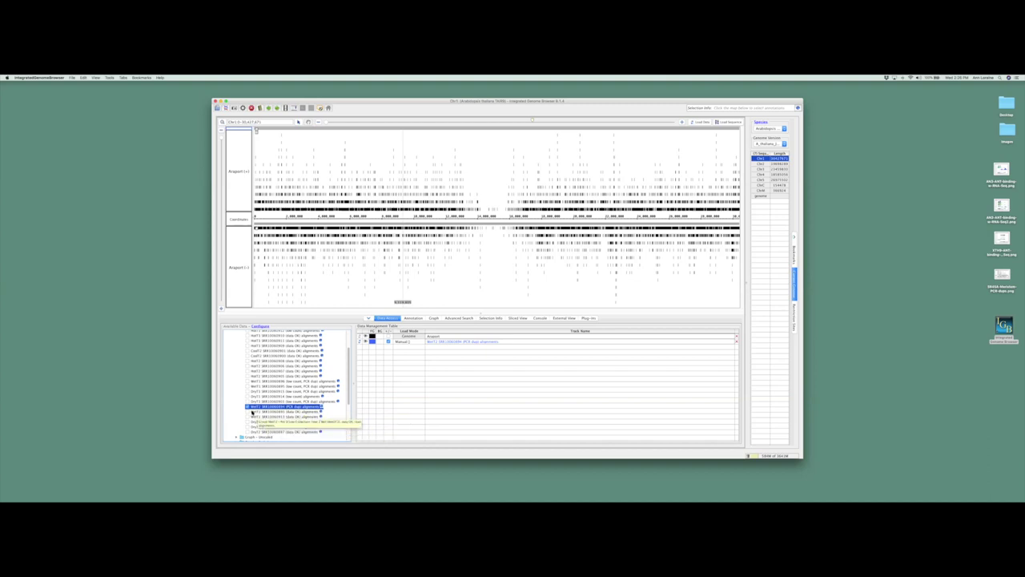
{"action": "left_click", "coordinate": [248, 411]}
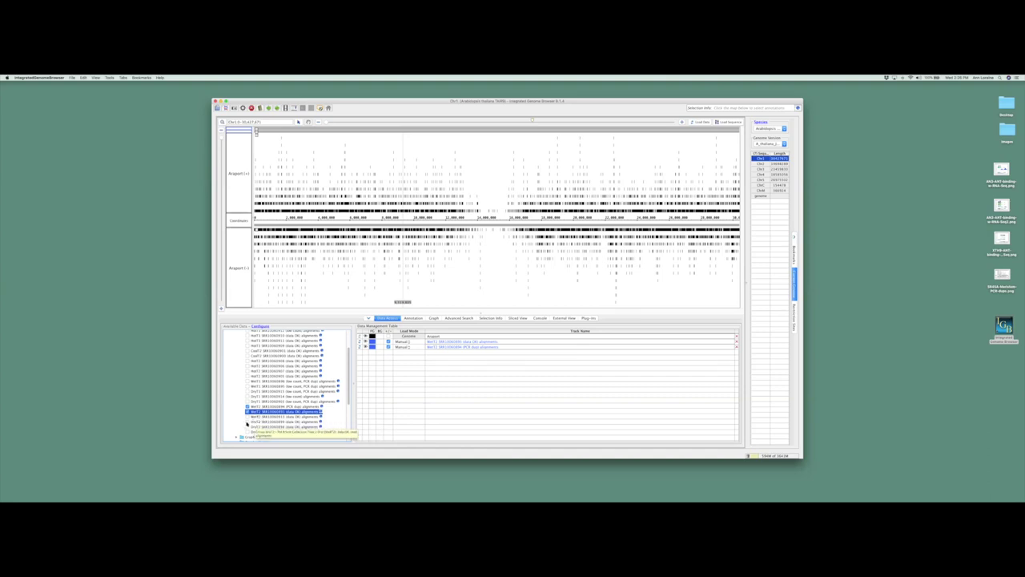
{"action": "left_click", "coordinate": [248, 422]}
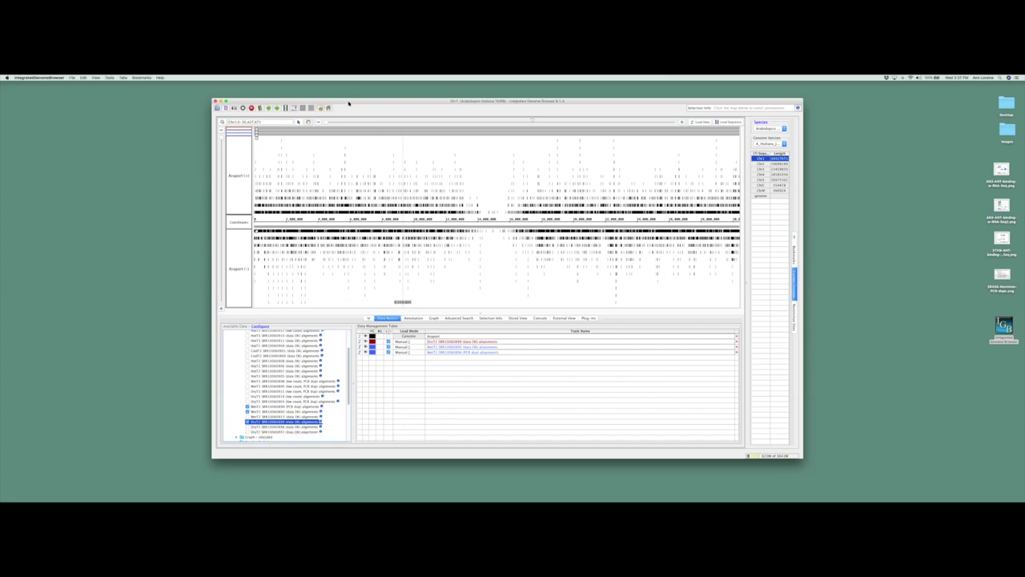
Step: Enlarge the browser window to nearly fill the screen and widen the available data list
{"action": "left_click_drag", "start_coordinate": [819, 460], "coordinate": [973, 481]}
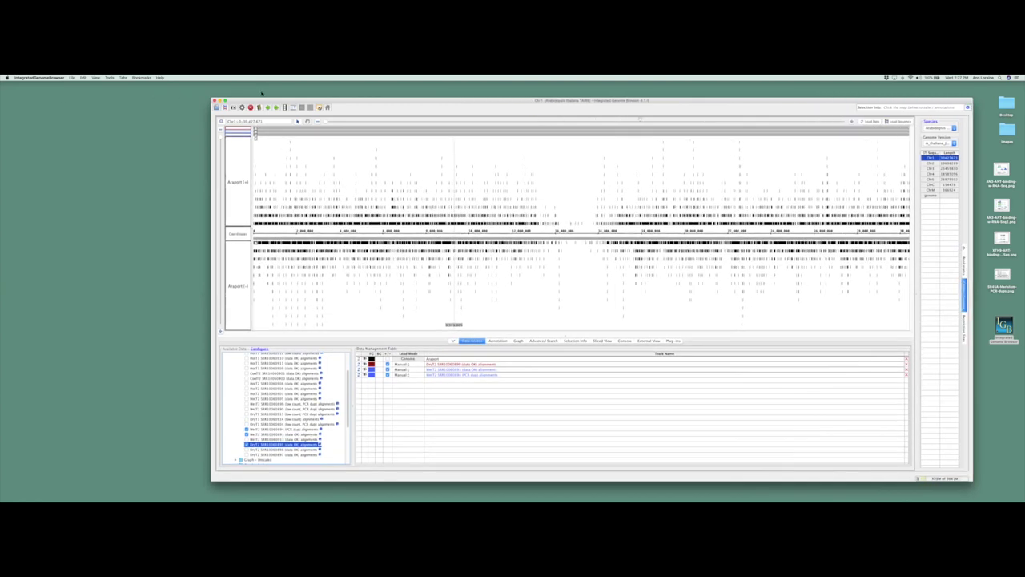
{"action": "left_click_drag", "start_coordinate": [211, 98], "coordinate": [20, 86]}
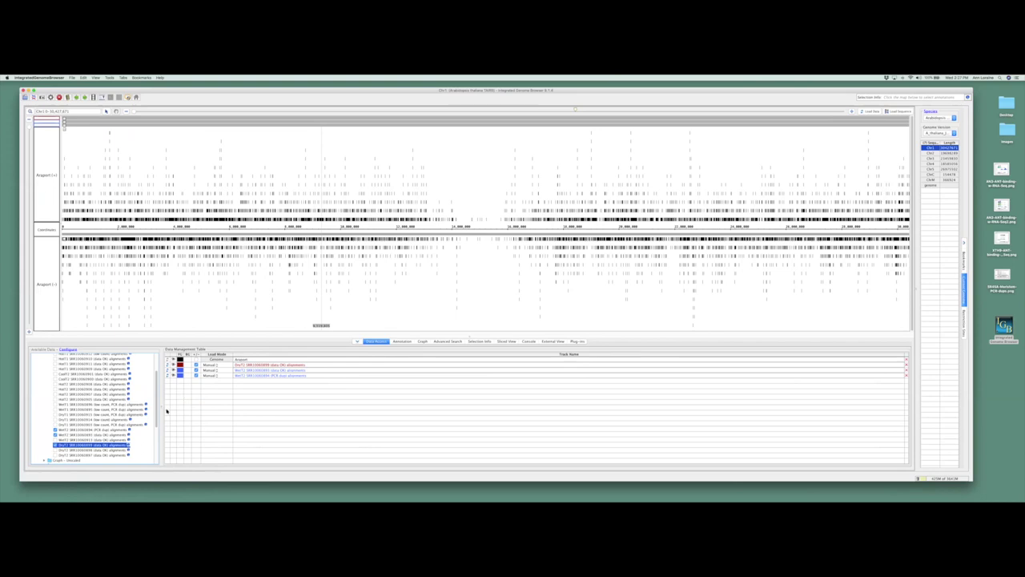
{"action": "left_click_drag", "start_coordinate": [161, 407], "coordinate": [185, 409]}
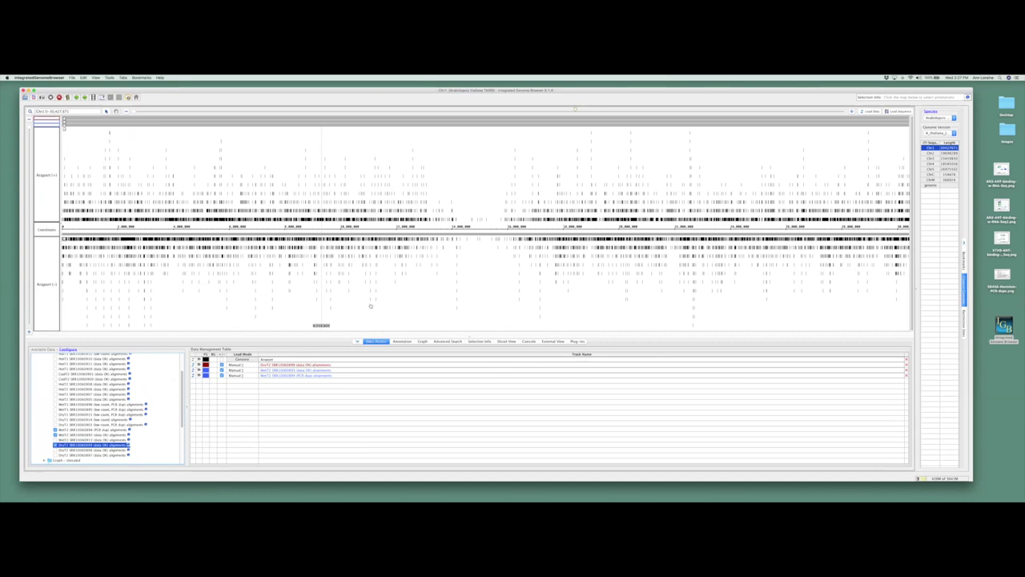
Step: Give the data access area more height so the whole hot-dry Reads list is shown
{"action": "left_click_drag", "start_coordinate": [467, 333], "coordinate": [470, 345]}
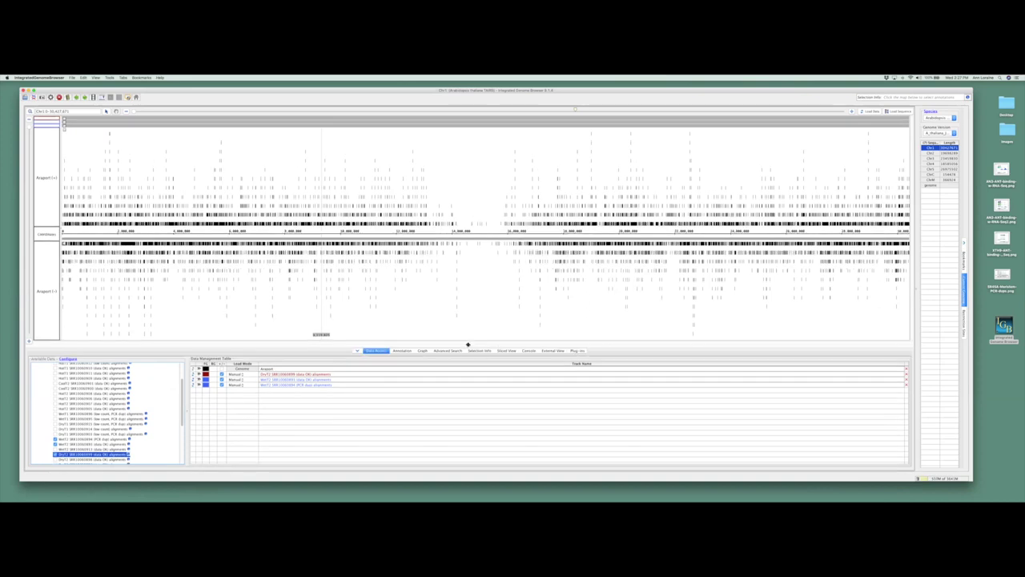
{"action": "left_click_drag", "start_coordinate": [469, 346], "coordinate": [470, 313]}
{"action": "scroll", "coordinate": [179, 387], "scroll_direction": "up", "scroll_amount": 3}
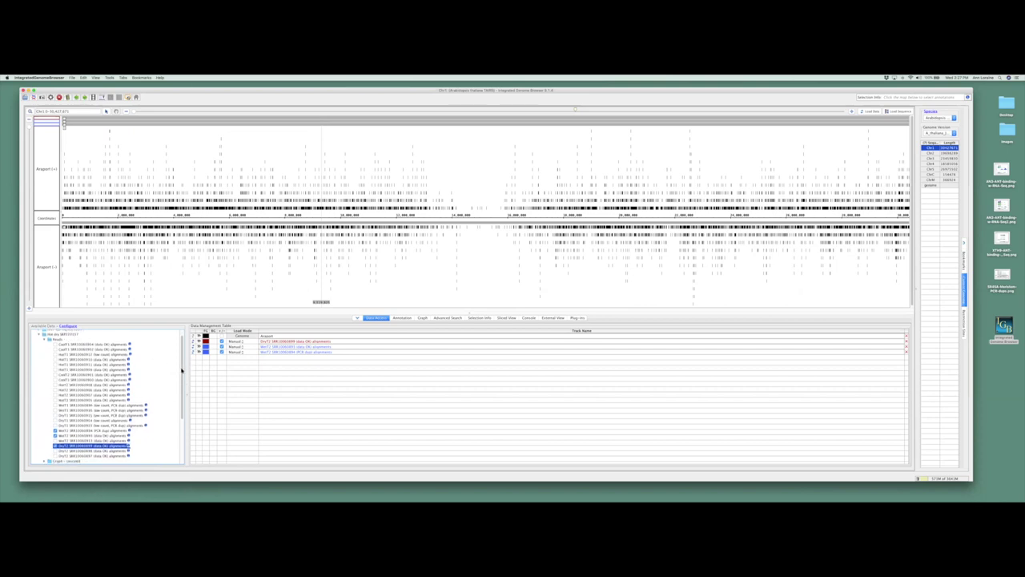
{"action": "scroll", "coordinate": [181, 365], "scroll_direction": "up", "scroll_amount": 2}
{"action": "scroll", "coordinate": [182, 364], "scroll_direction": "down", "scroll_amount": 3}
{"action": "scroll", "coordinate": [183, 373], "scroll_direction": "up", "scroll_amount": 2}
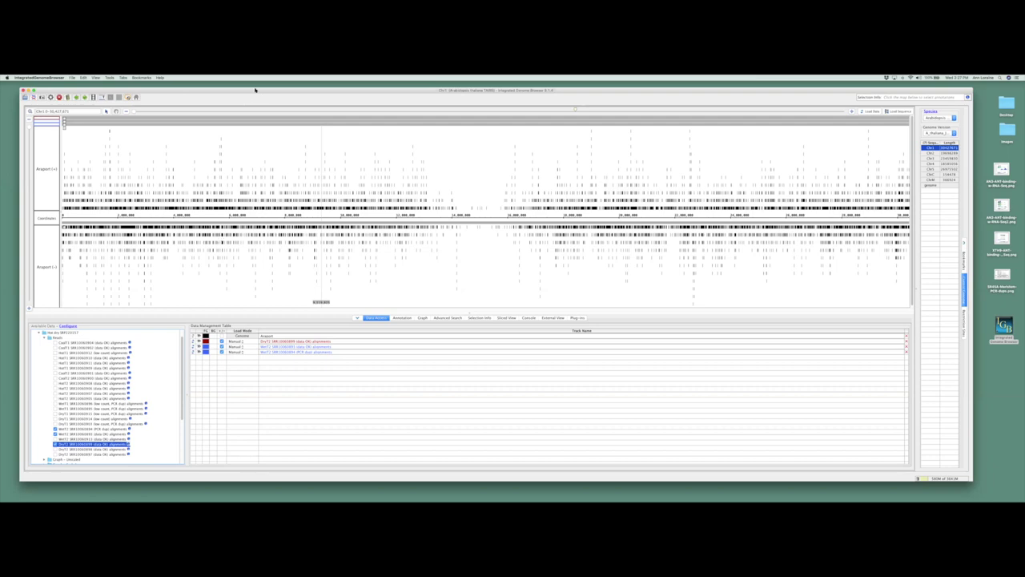
{"action": "left_click_drag", "start_coordinate": [255, 90], "coordinate": [254, 90]}
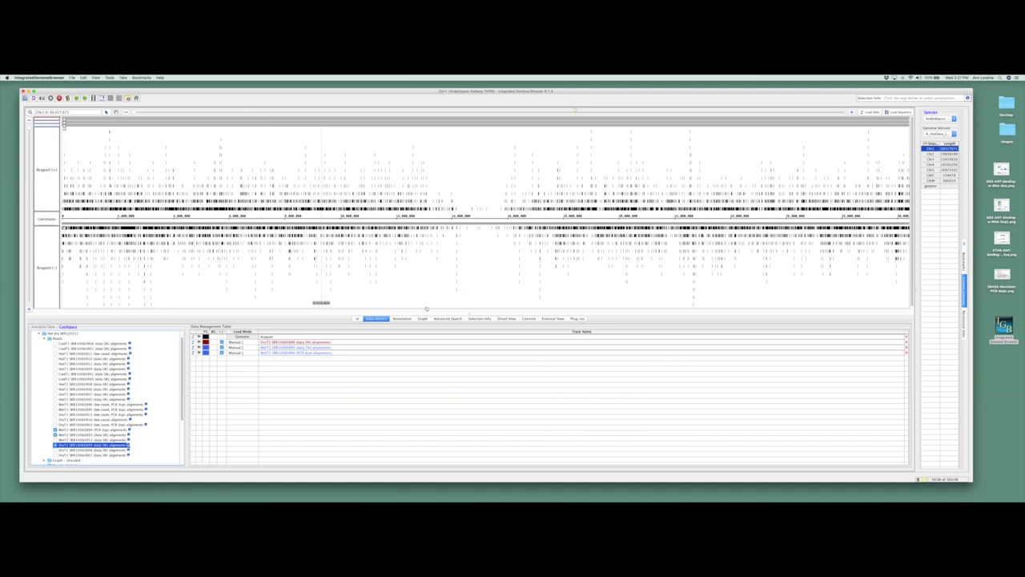
{"action": "left_click_drag", "start_coordinate": [471, 316], "coordinate": [442, 302]}
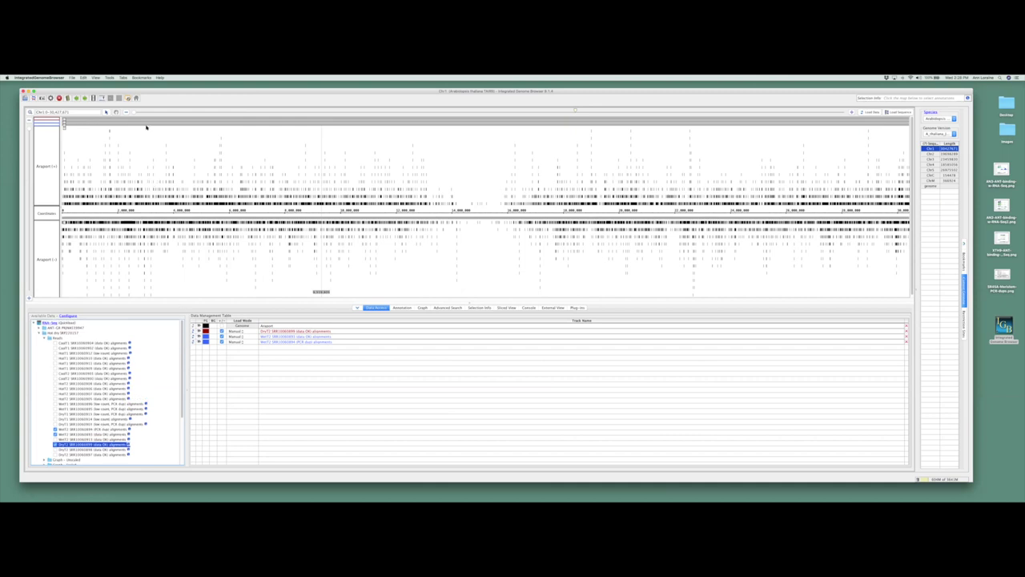
{"action": "left_click", "coordinate": [124, 77]}
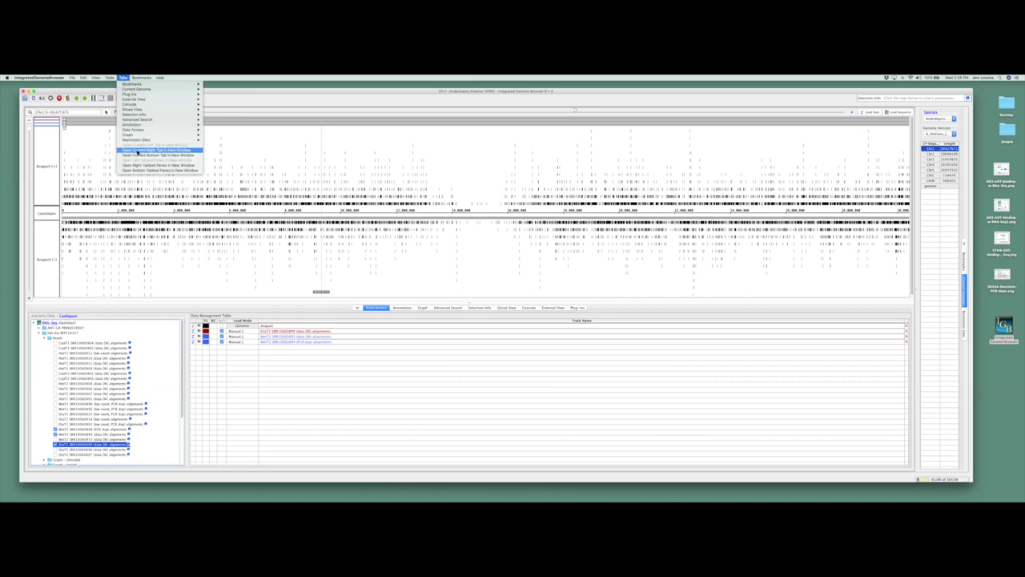
{"action": "mouse_move", "coordinate": [126, 85]}
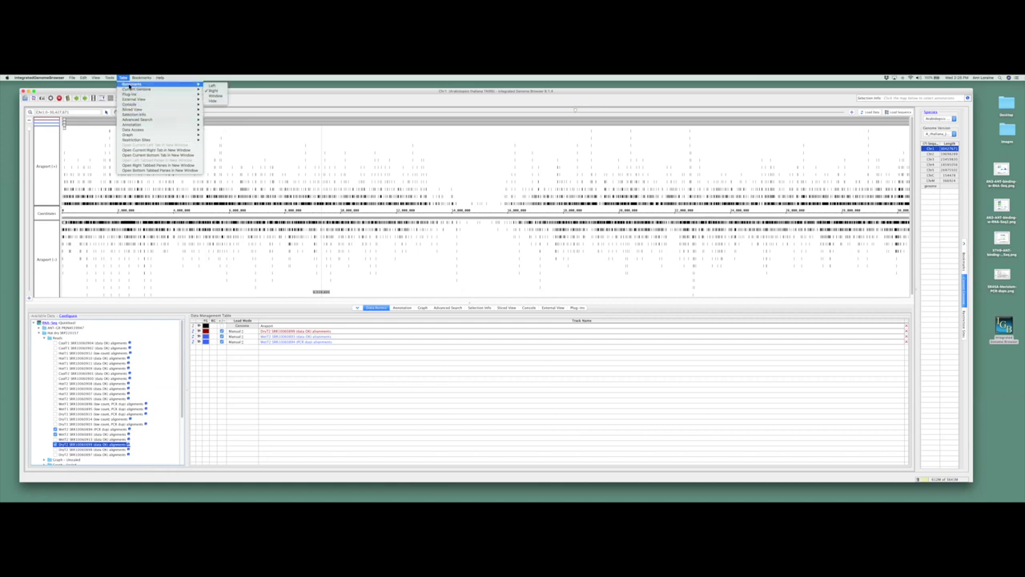
{"action": "left_click", "coordinate": [131, 133]}
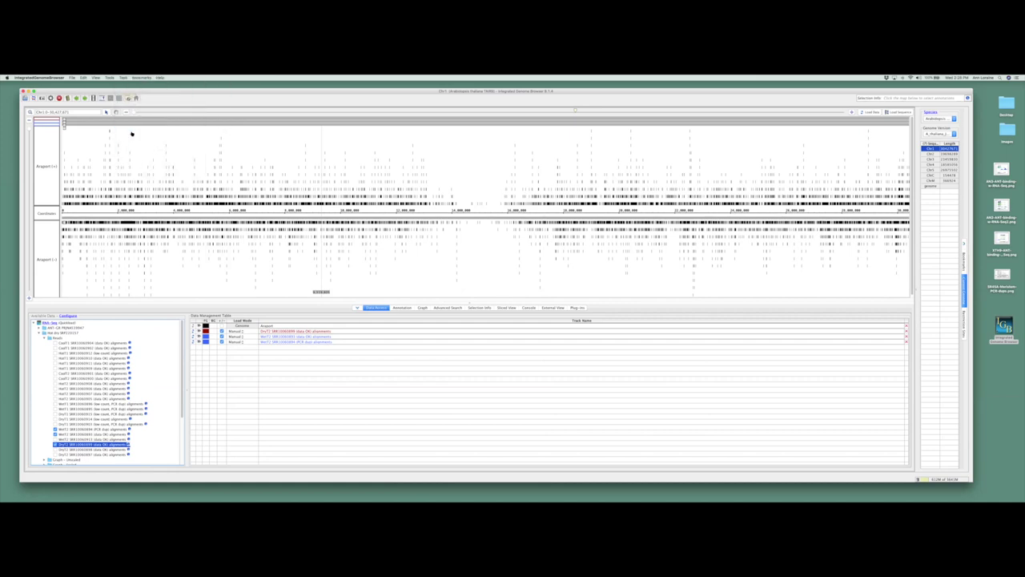
{"action": "left_click", "coordinate": [124, 77]}
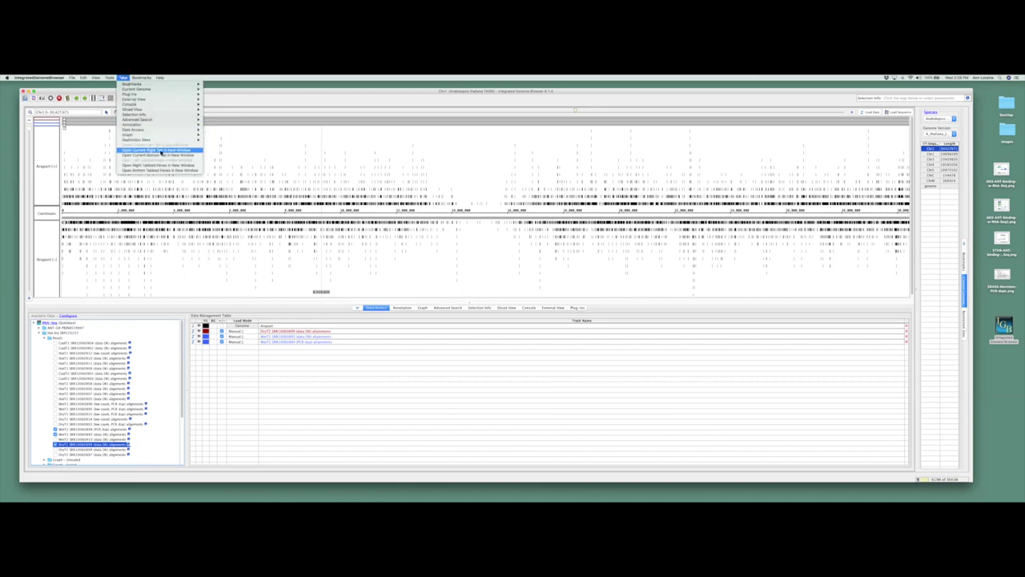
{"action": "mouse_move", "coordinate": [138, 115]}
{"action": "mouse_move", "coordinate": [143, 95]}
{"action": "left_click", "coordinate": [264, 94]}
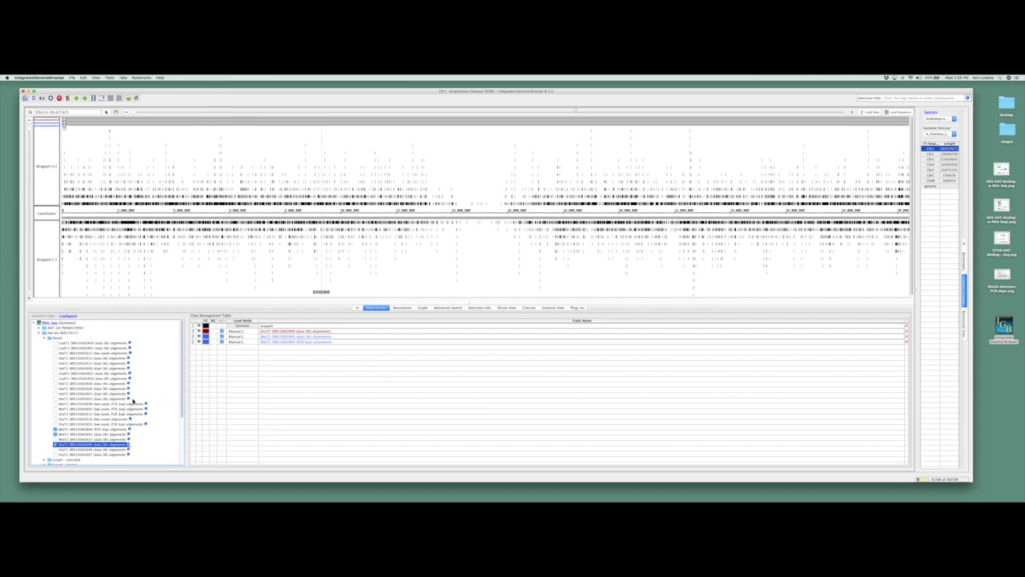
Step: Enter the gene name SR45A in the quick search, choosing the matching suggestion
{"action": "left_click", "coordinate": [80, 110]}
{"action": "double_click", "coordinate": [90, 113]}
{"action": "double_click", "coordinate": [43, 113]}
{"action": "type", "text": "CLE1"}
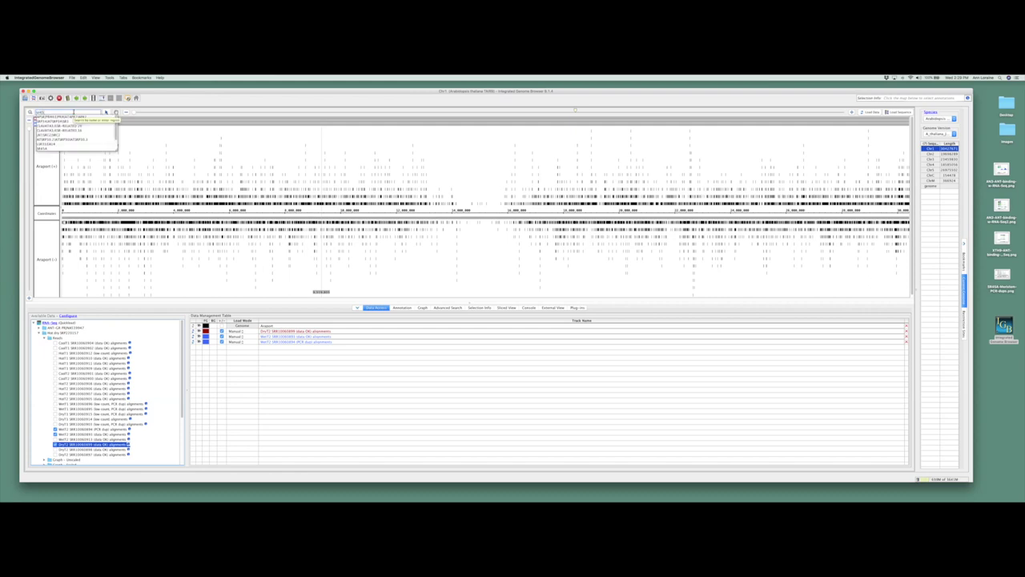
{"action": "type", "text": "6"}
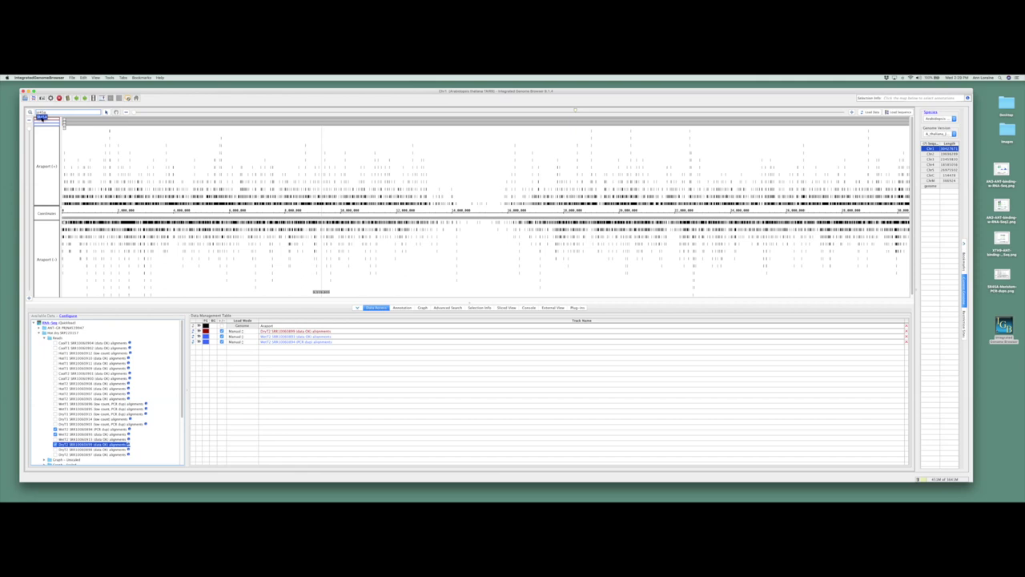
{"action": "left_click", "coordinate": [42, 117]}
Step: Run an advanced search of the genome by ID, Name, or Title for SR45A
{"action": "left_click", "coordinate": [449, 307]}
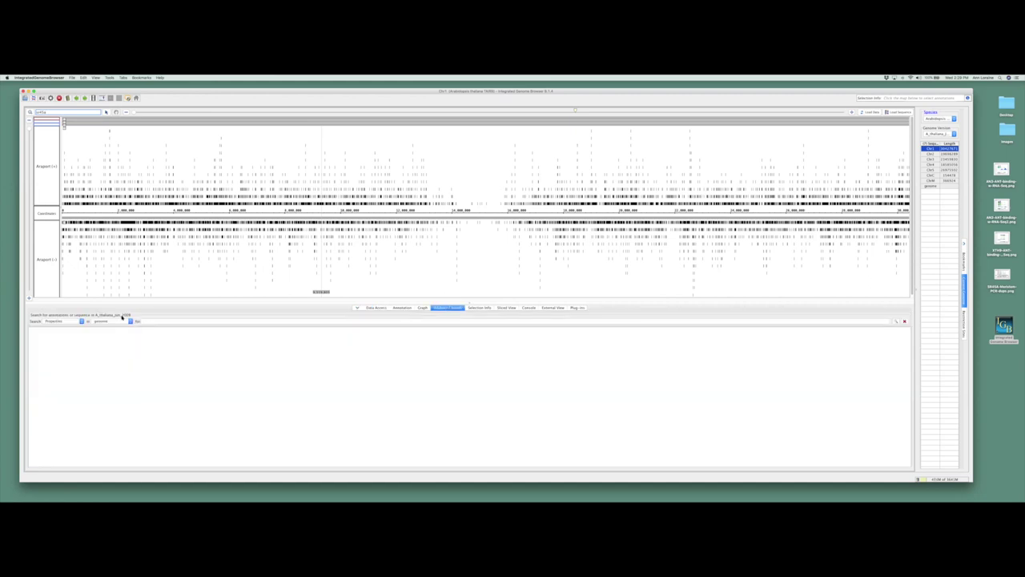
{"action": "left_click", "coordinate": [76, 321]}
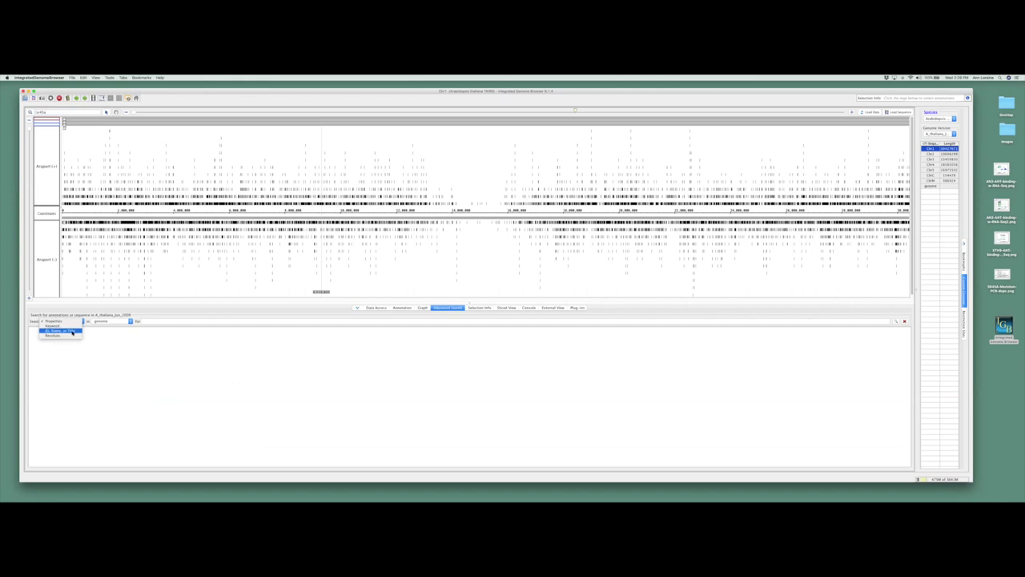
{"action": "left_click", "coordinate": [74, 332]}
{"action": "left_click", "coordinate": [177, 321]}
{"action": "type", "text": "at4g"}
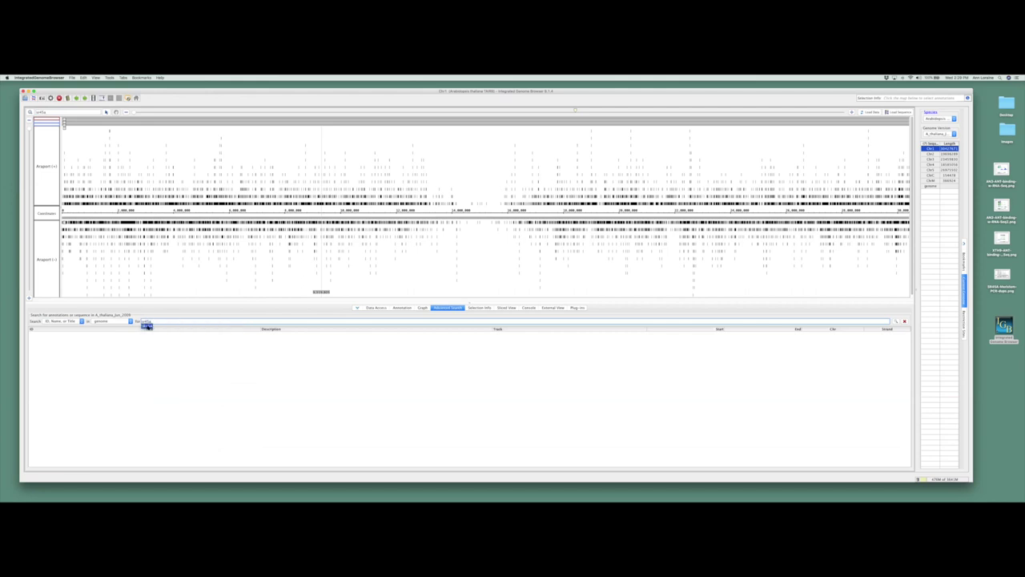
{"action": "left_click", "coordinate": [147, 327]}
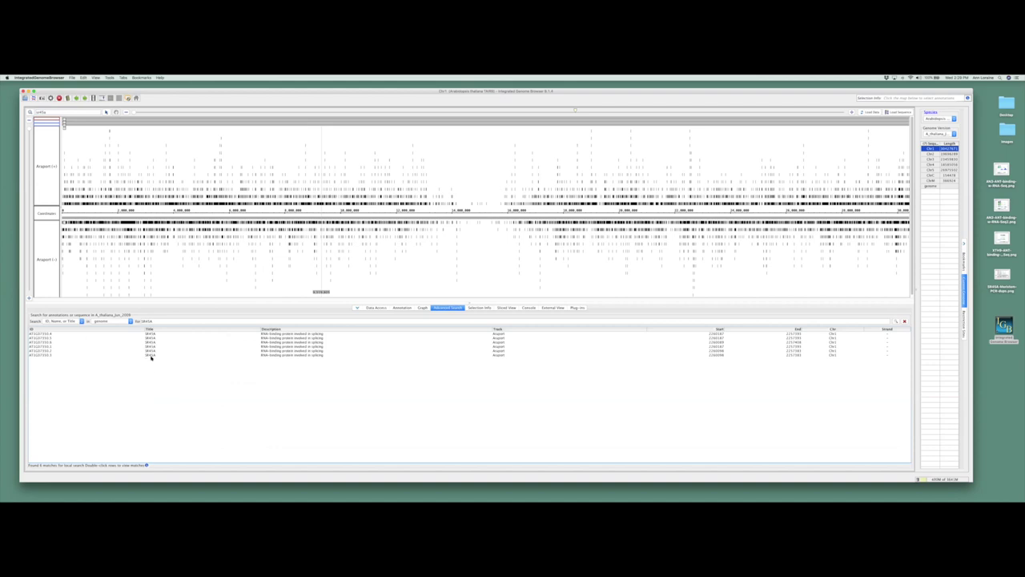
Step: Run an advanced keyword search of the genome for heat and select a heat shock protein match
{"action": "double_click", "coordinate": [52, 113]}
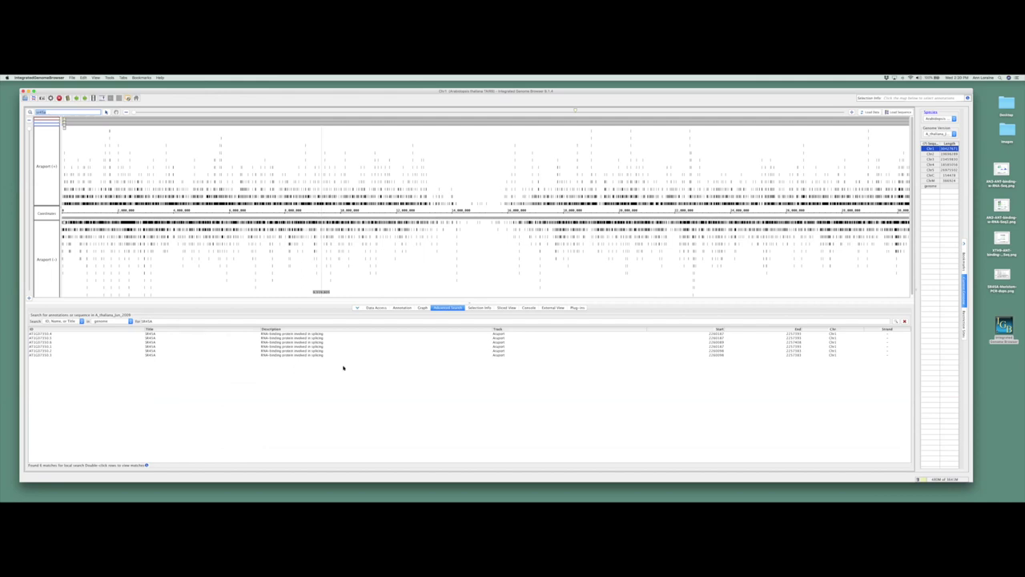
{"action": "left_click", "coordinate": [321, 321]}
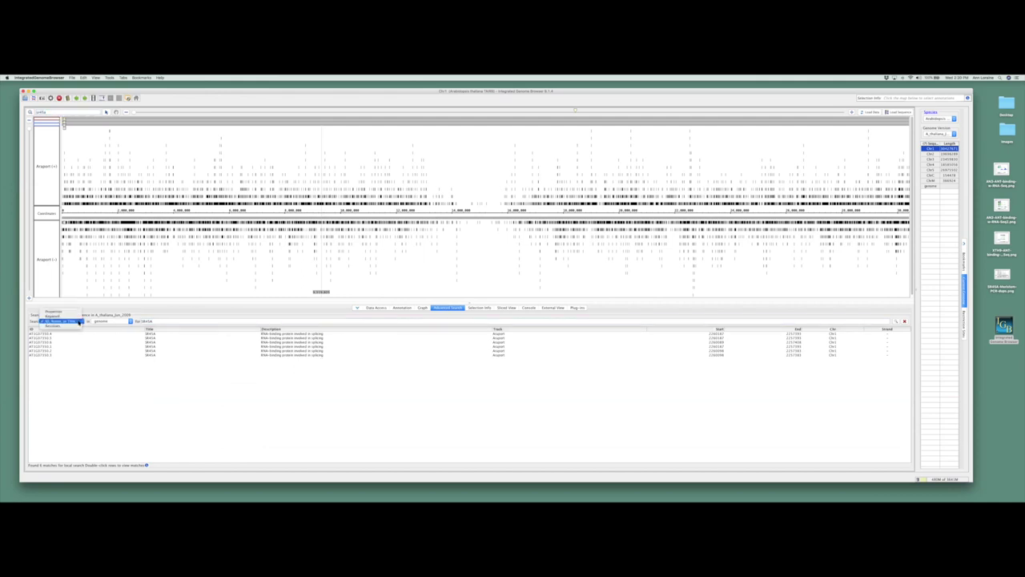
{"action": "left_click", "coordinate": [58, 319]}
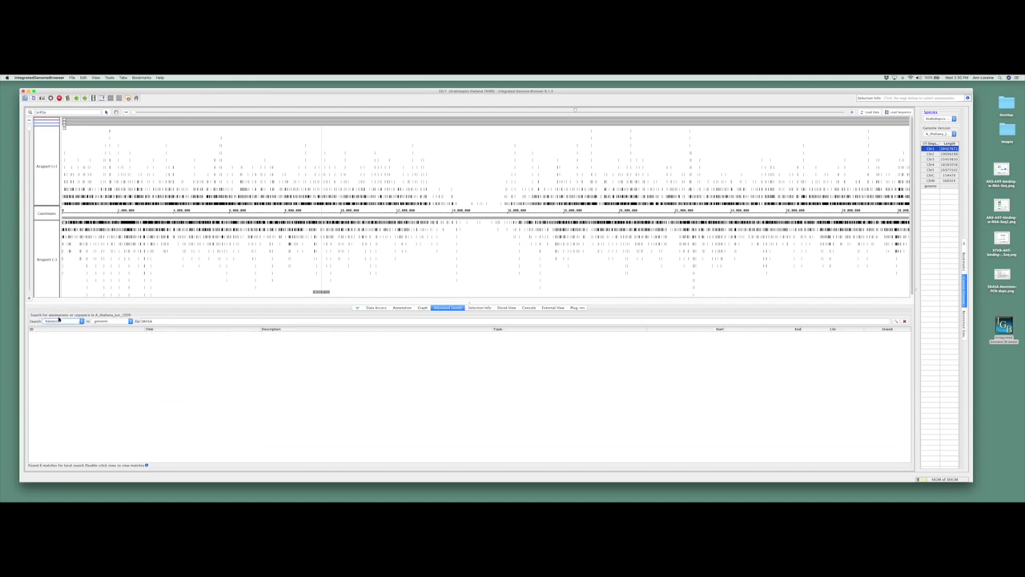
{"action": "double_click", "coordinate": [193, 321]}
{"action": "type", "text": "local"}
{"action": "key", "text": "Return"}
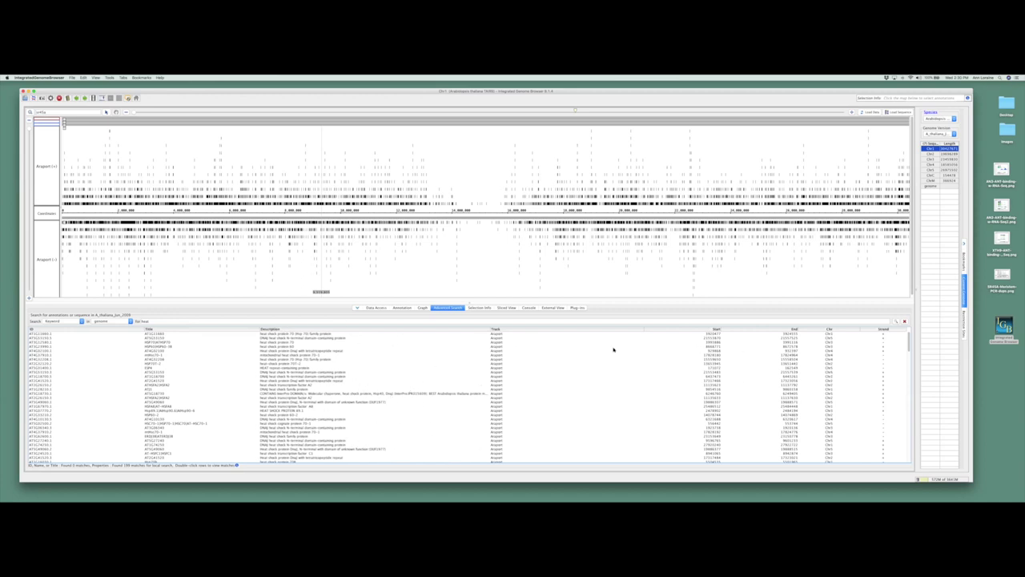
{"action": "left_click", "coordinate": [273, 373]}
{"action": "left_click", "coordinate": [284, 347]}
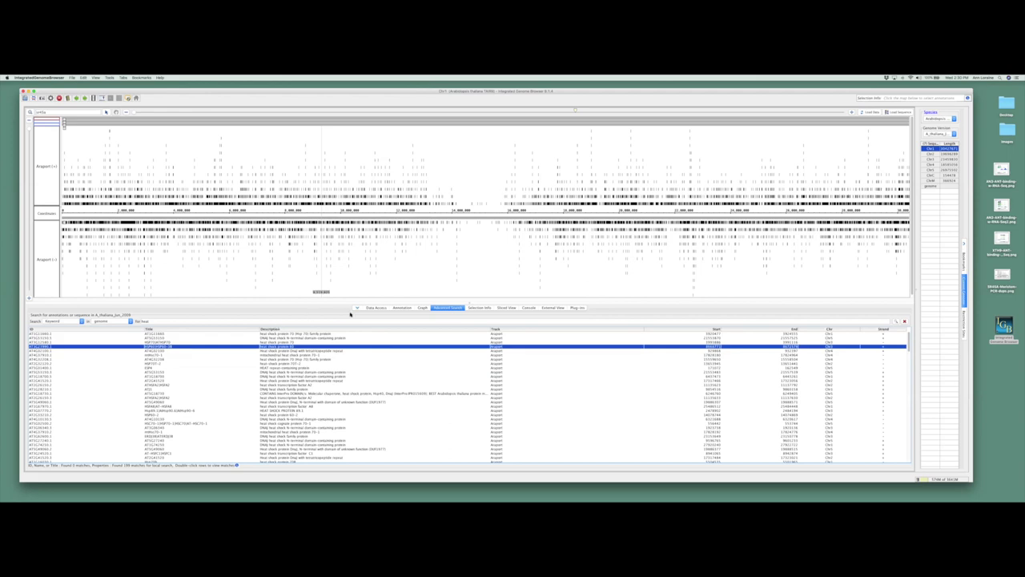
Step: Go to the SR45A gene with the data sets shown, zoom out to its neighbouring genes, and enlarge the track view
{"action": "left_click", "coordinate": [376, 307]}
{"action": "left_click", "coordinate": [101, 111]}
{"action": "left_click", "coordinate": [52, 113]}
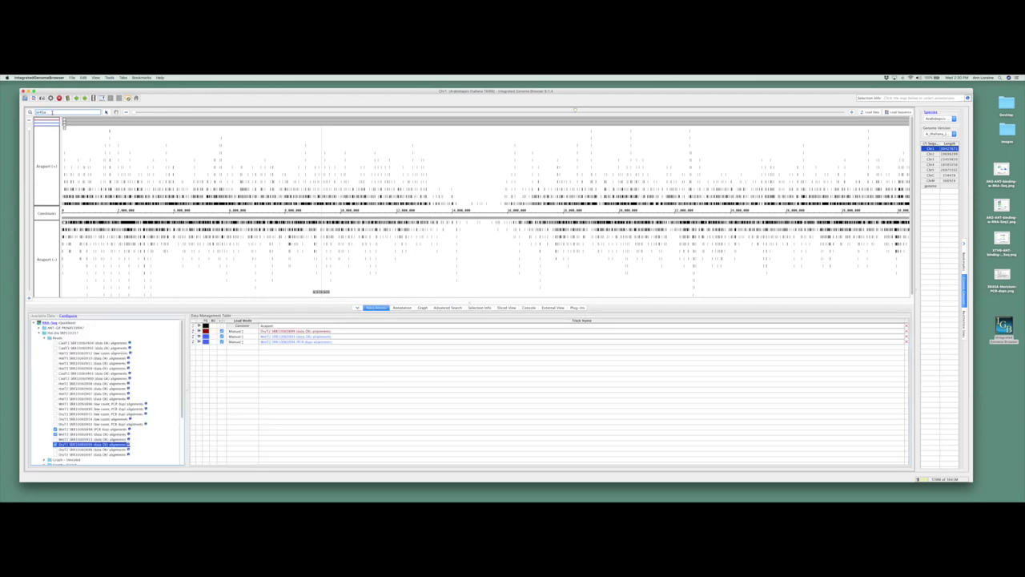
{"action": "key", "text": "Return"}
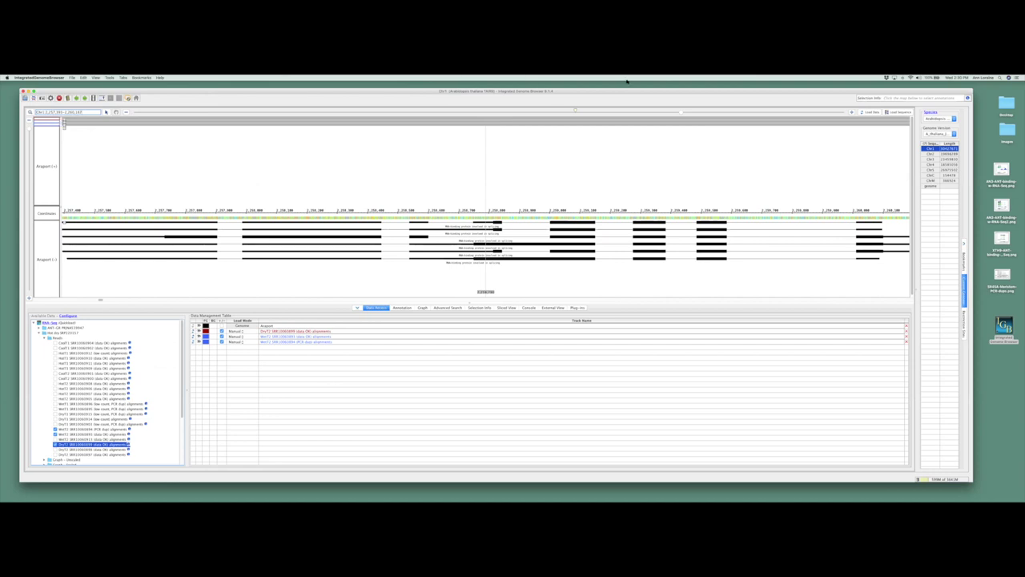
{"action": "left_click_drag", "start_coordinate": [683, 114], "coordinate": [650, 113]}
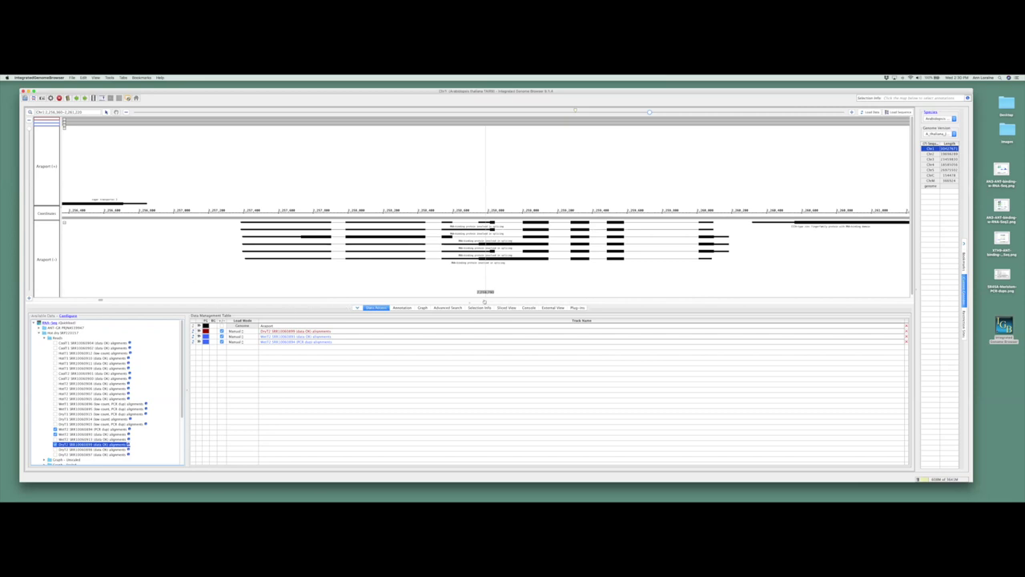
{"action": "left_click_drag", "start_coordinate": [467, 301], "coordinate": [477, 365]}
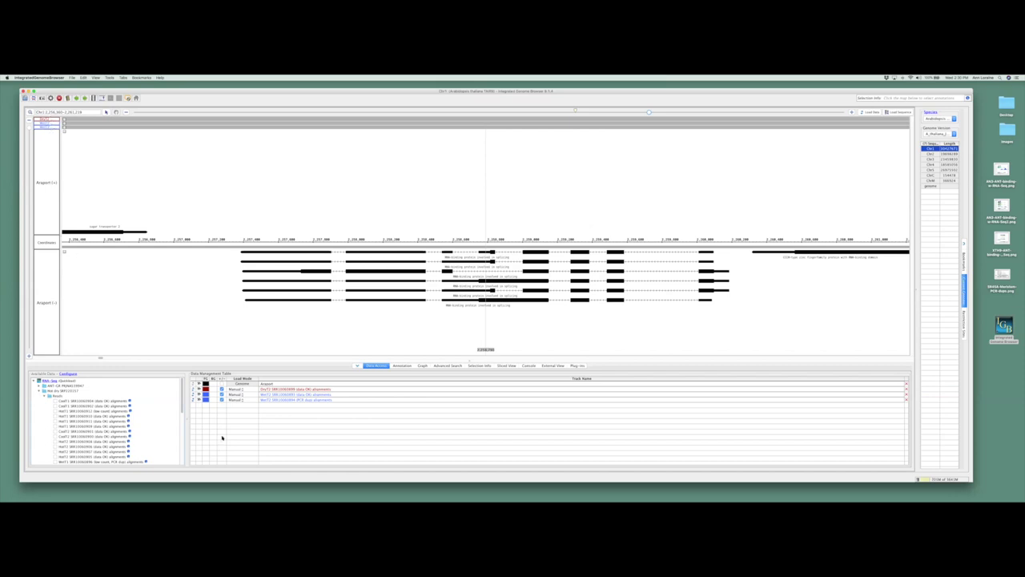
Step: Load the read alignments of the three hot-dry RNA-Seq tracks for the SR45A region
{"action": "scroll", "coordinate": [183, 396], "scroll_direction": "down", "scroll_amount": 5}
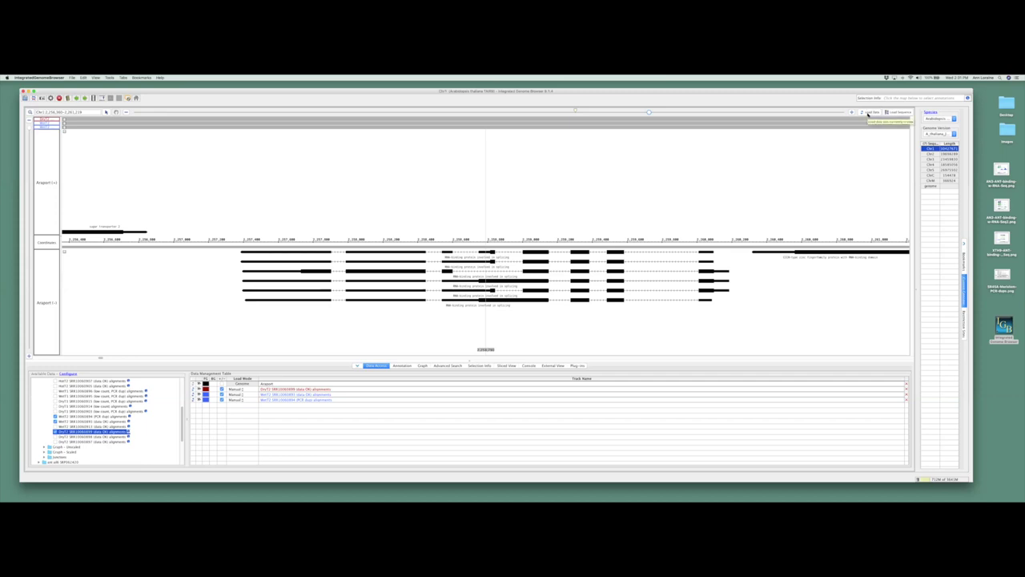
{"action": "left_click", "coordinate": [867, 115]}
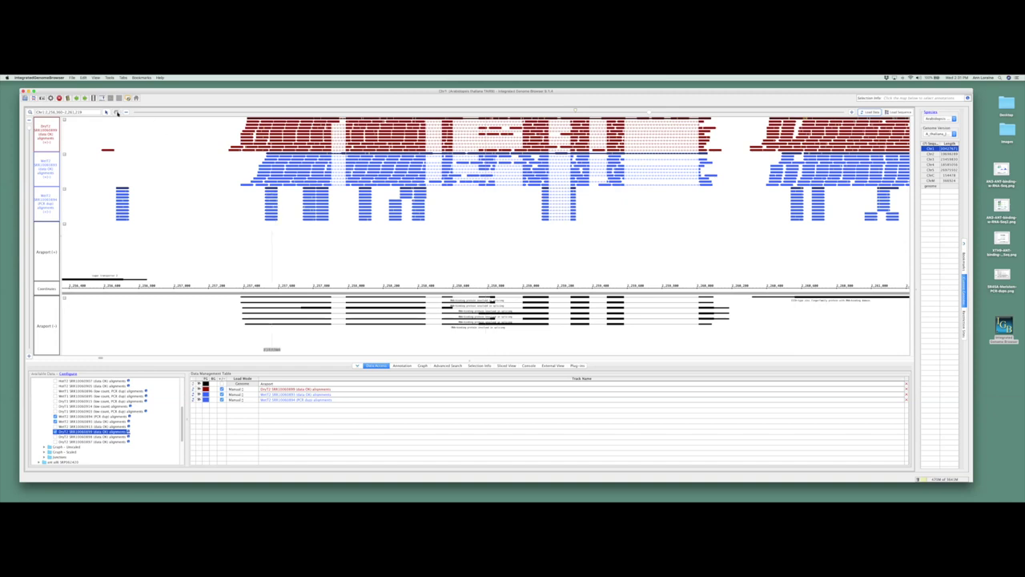
Step: Select individual reads in the stack near the SR45A gene's left end in the PCR dup alignments track, and clear the selection
{"action": "left_click", "coordinate": [274, 192]}
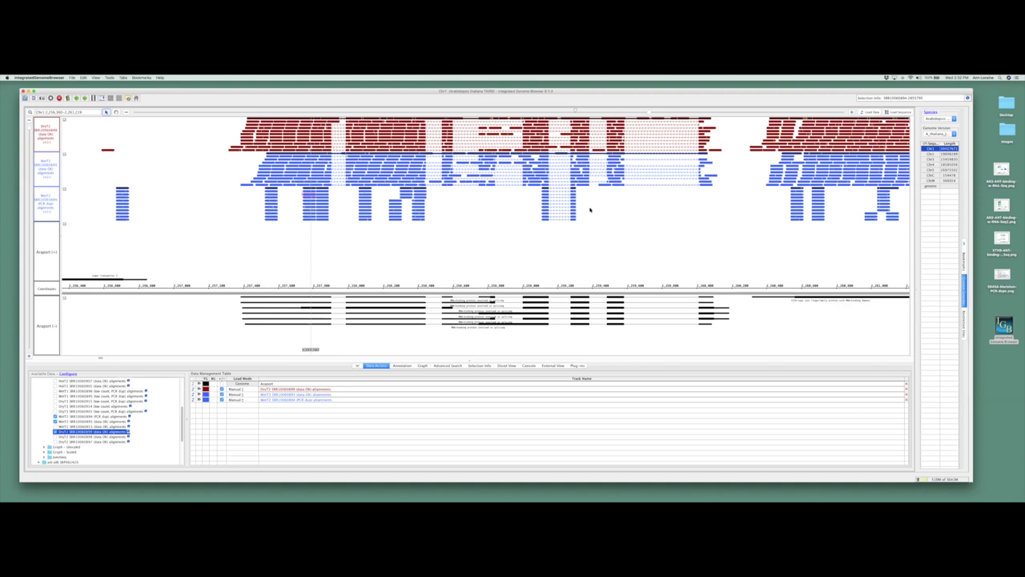
{"action": "left_click", "coordinate": [272, 193]}
{"action": "left_click", "coordinate": [273, 206]}
{"action": "left_click", "coordinate": [273, 217]}
{"action": "left_click", "coordinate": [273, 219]}
{"action": "left_click", "coordinate": [249, 211]}
{"action": "left_click", "coordinate": [449, 244]}
Step: Select all reads in the leftmost stack of the PCR dup track and zoom in on that stretch of the coordinate axis
{"action": "left_click", "coordinate": [139, 230]}
{"action": "left_click_drag", "start_coordinate": [140, 235], "coordinate": [100, 178]}
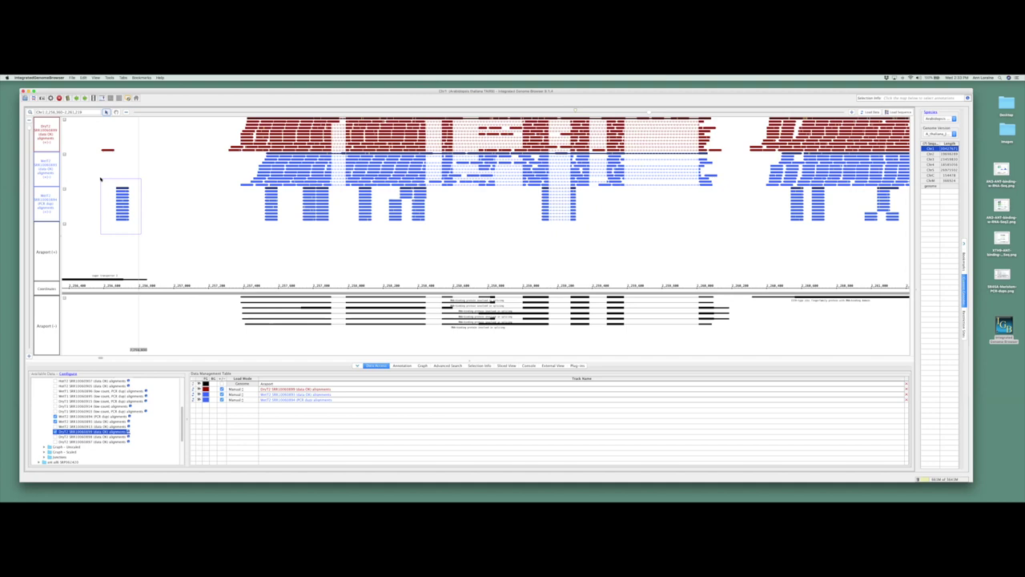
{"action": "left_click_drag", "start_coordinate": [100, 179], "coordinate": [101, 179]}
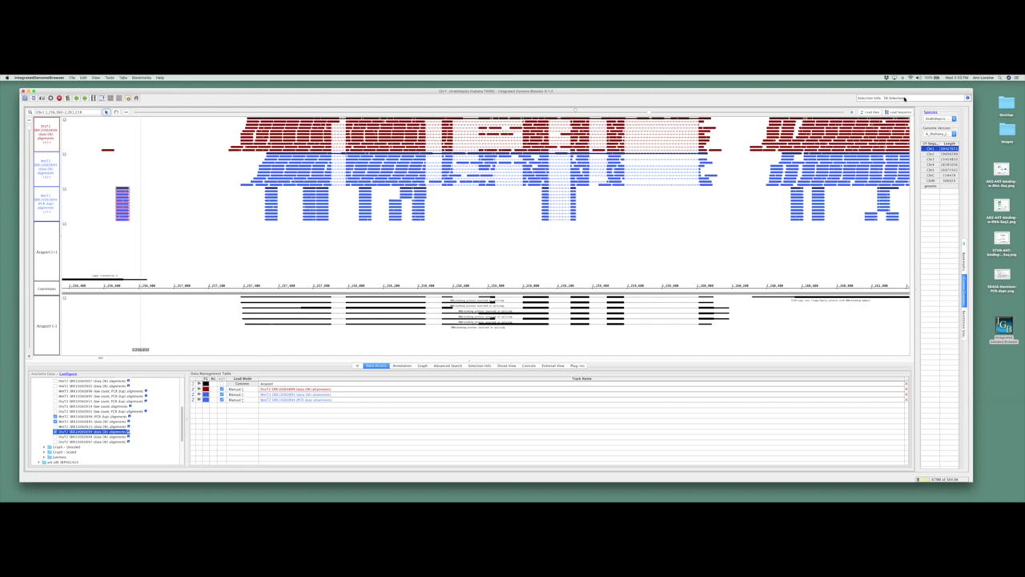
{"action": "left_click", "coordinate": [207, 240]}
{"action": "left_click_drag", "start_coordinate": [144, 237], "coordinate": [104, 179]}
{"action": "left_click_drag", "start_coordinate": [100, 288], "coordinate": [146, 291]}
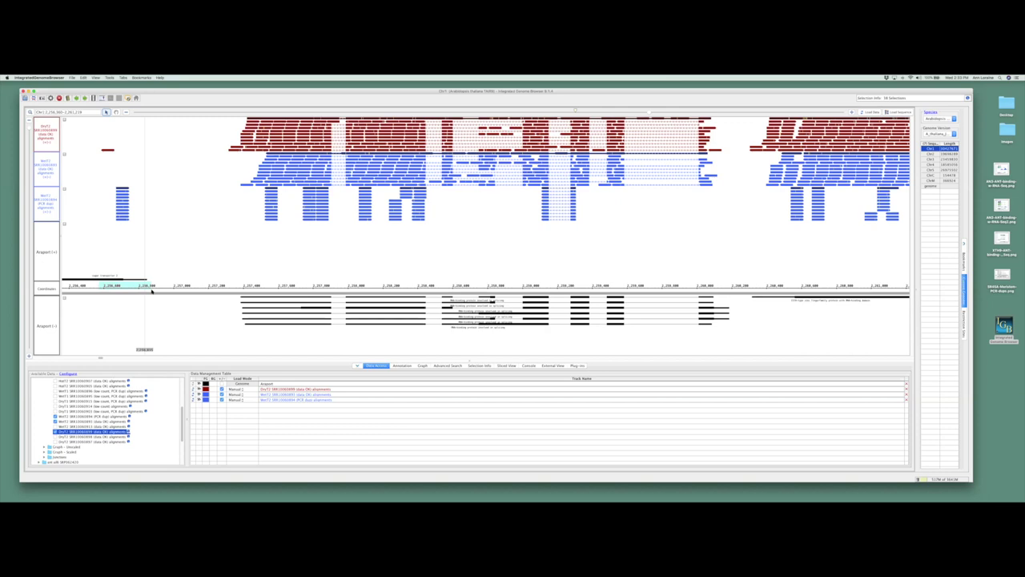
{"action": "left_click_drag", "start_coordinate": [151, 291], "coordinate": [151, 292]}
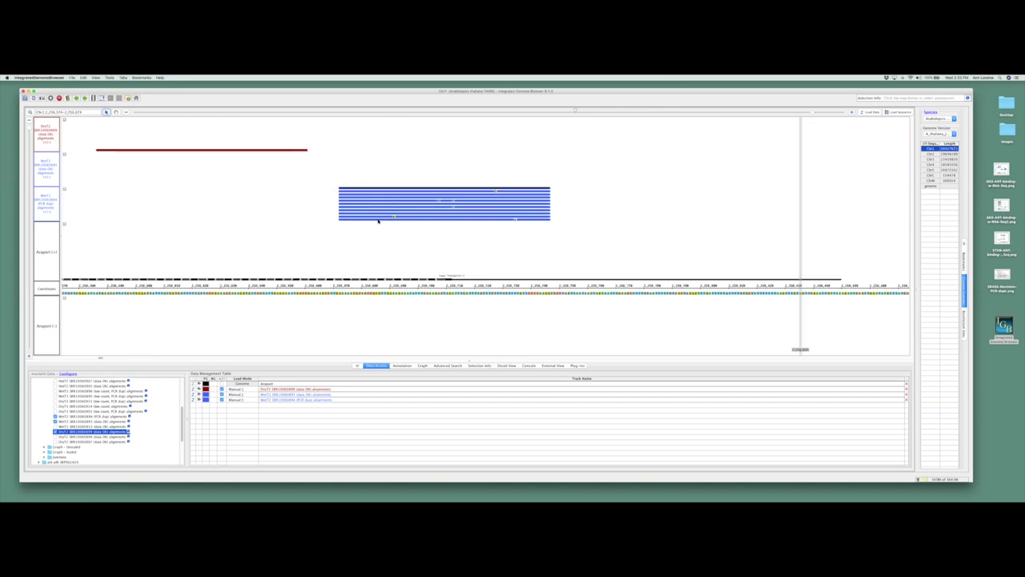
Step: Select the entire enlarged read stack to check its selection information, and deselect it
{"action": "mouse_move", "coordinate": [572, 242]}
{"action": "left_mouse_down"}
{"action": "mouse_move", "coordinate": [441, 192]}
{"action": "mouse_move", "coordinate": [326, 175]}
{"action": "mouse_move", "coordinate": [562, 238]}
{"action": "left_mouse_up"}
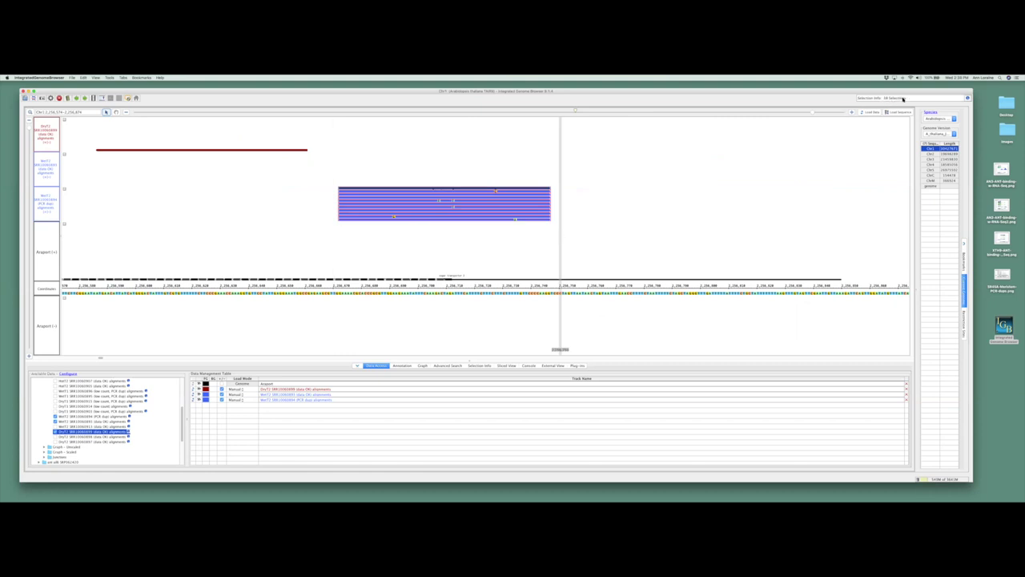
{"action": "left_click", "coordinate": [380, 239]}
{"action": "left_click", "coordinate": [323, 222]}
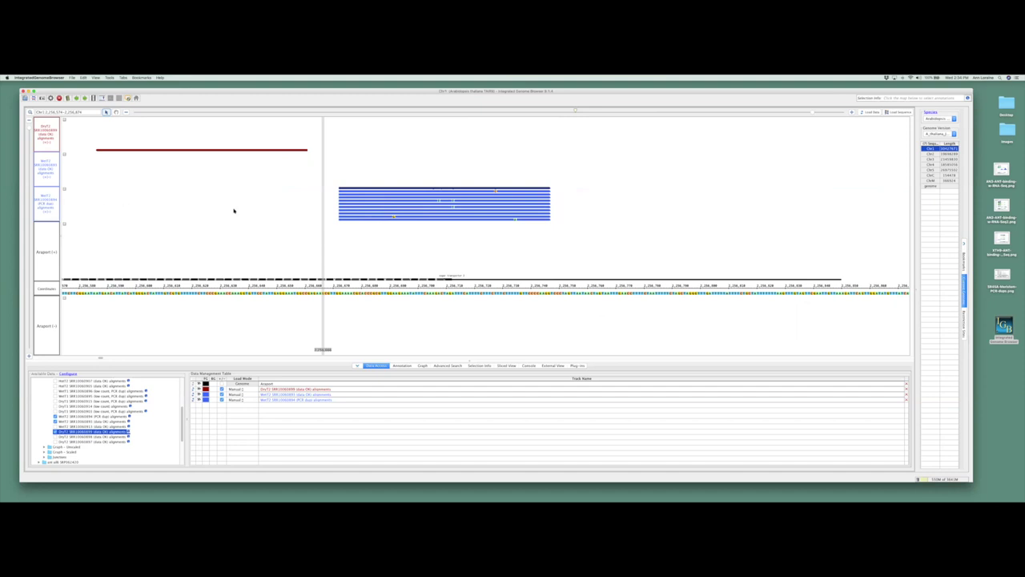
Step: Select the reads of the enlarged stack one row at a time, from the lowest up to the top row
{"action": "left_click", "coordinate": [336, 218]}
{"action": "left_click", "coordinate": [337, 215]}
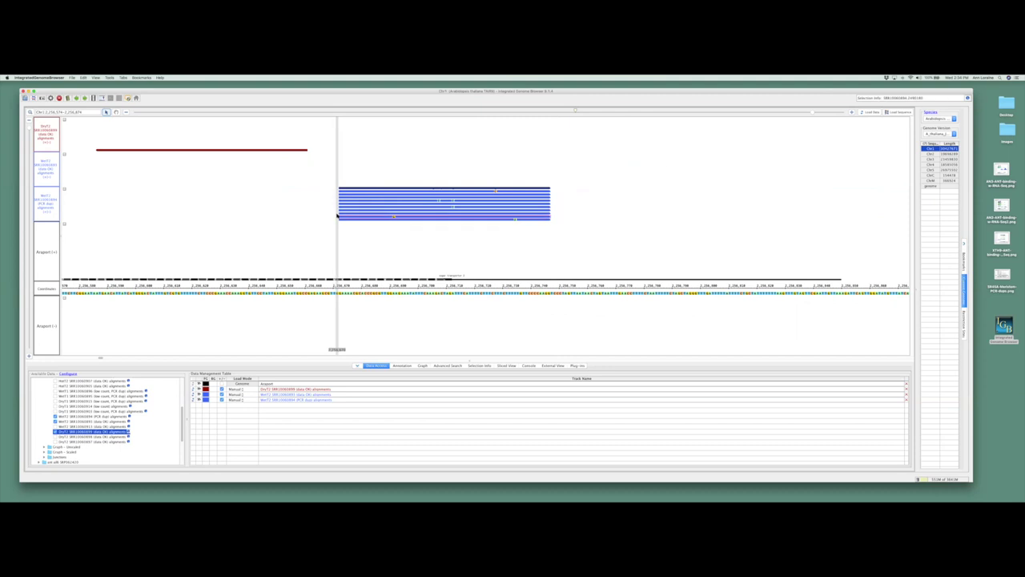
{"action": "left_click", "coordinate": [337, 210]}
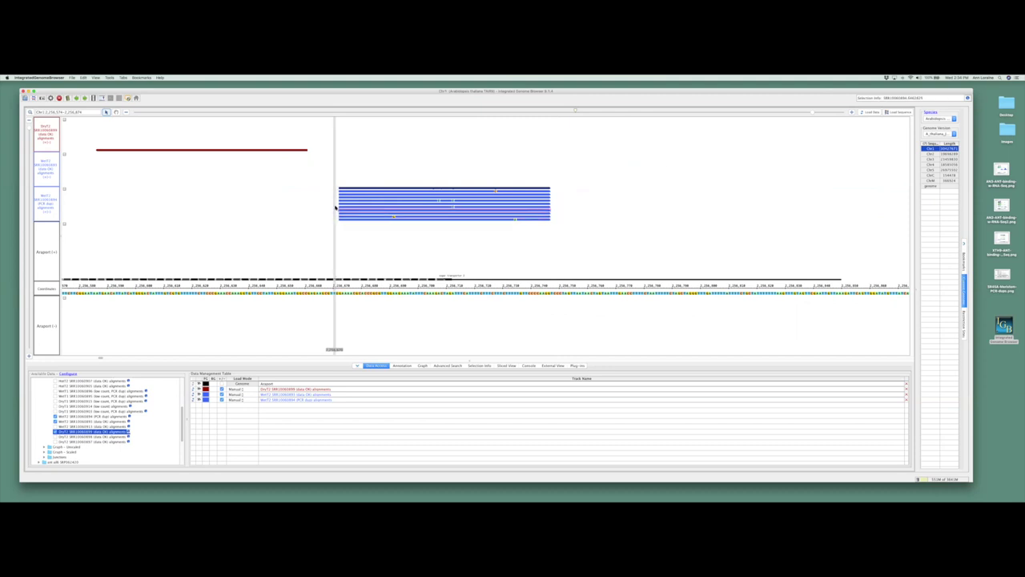
{"action": "left_click", "coordinate": [334, 204]}
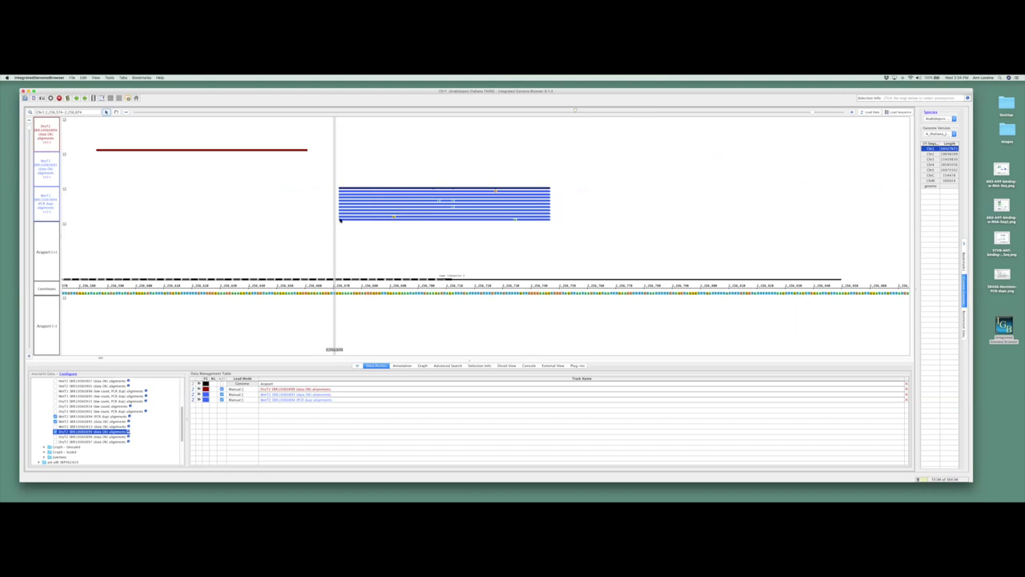
{"action": "left_click", "coordinate": [342, 211]}
{"action": "left_click", "coordinate": [342, 209]}
{"action": "left_click", "coordinate": [342, 206]}
{"action": "left_click", "coordinate": [344, 201]}
{"action": "left_click", "coordinate": [345, 197]}
{"action": "left_click", "coordinate": [347, 194]}
{"action": "left_click", "coordinate": [353, 189]}
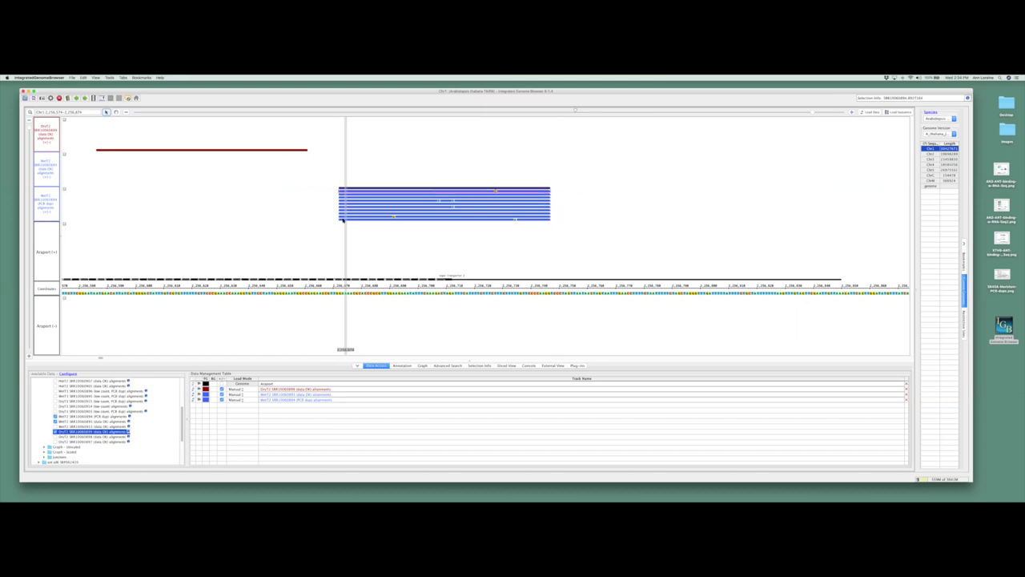
{"action": "left_click", "coordinate": [356, 189]}
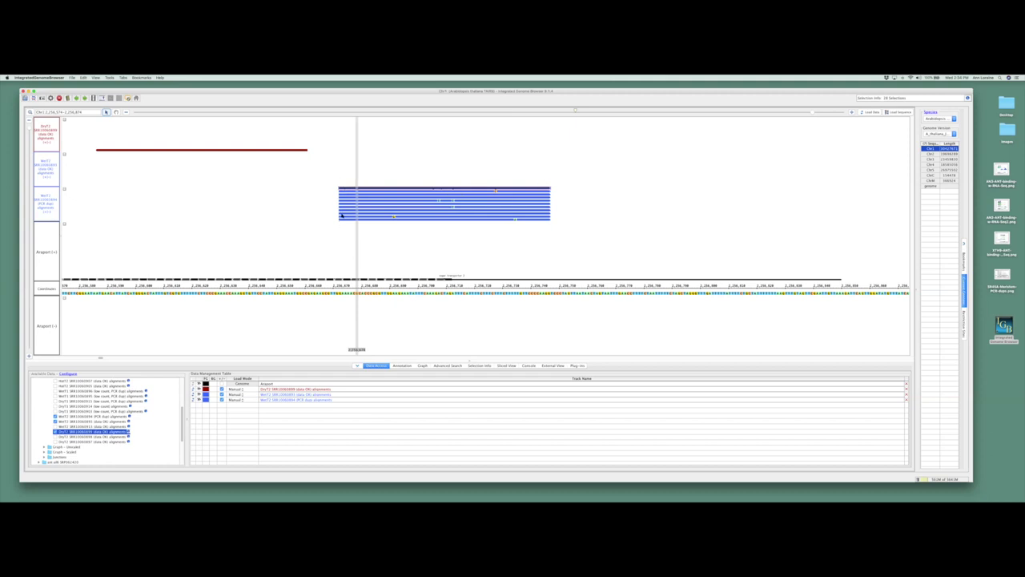
Step: Reselect all rows of the enlarged stack to compare the number of selected reads with the rows shown, and clear the selection
{"action": "left_click", "coordinate": [272, 208]}
{"action": "left_click", "coordinate": [336, 185]}
{"action": "left_click_drag", "start_coordinate": [335, 186], "coordinate": [556, 224]}
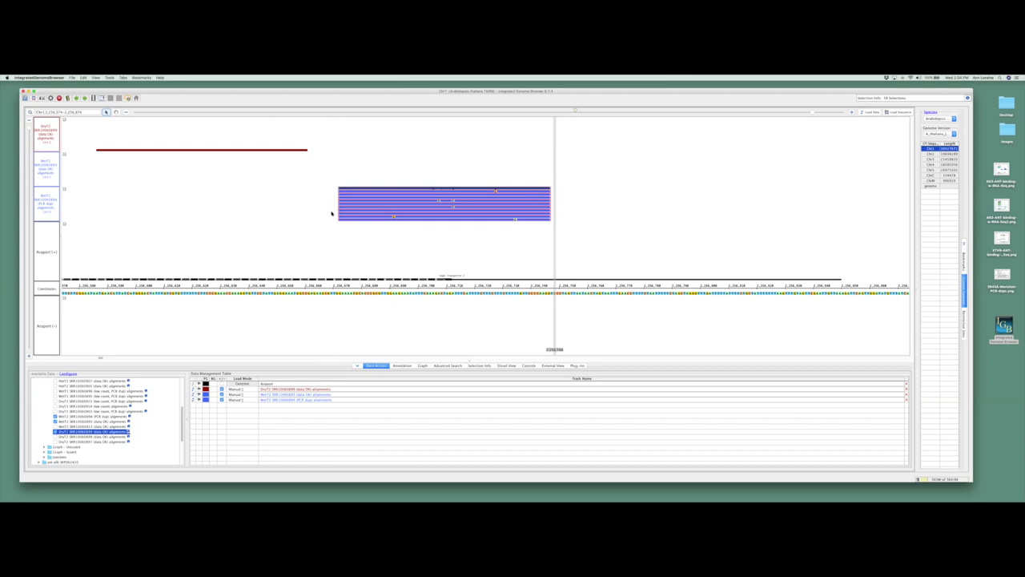
{"action": "left_click", "coordinate": [328, 212]}
{"action": "left_click_drag", "start_coordinate": [334, 189], "coordinate": [553, 225]}
{"action": "left_click", "coordinate": [329, 198]}
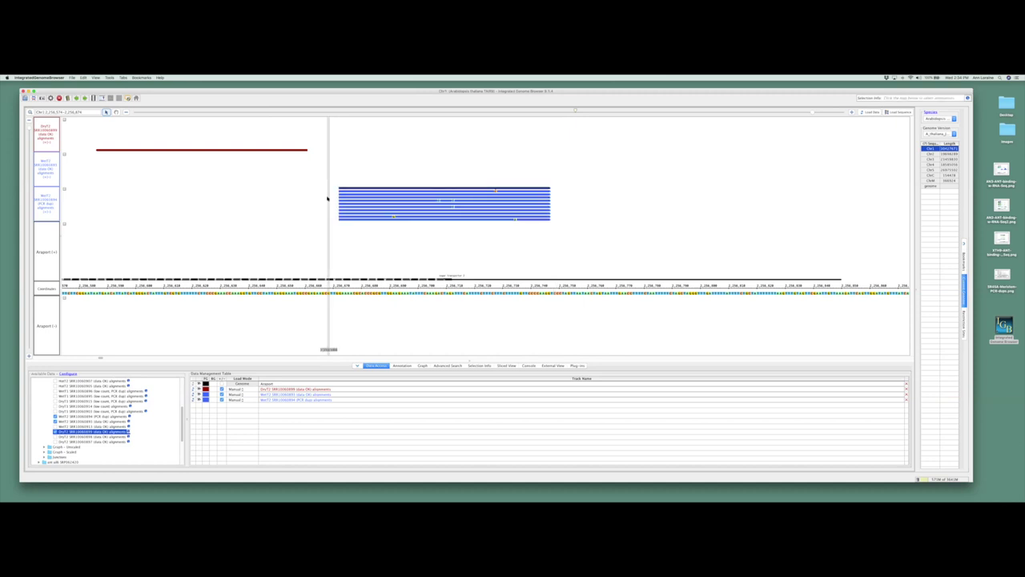
Step: Set the maximum stack height of the PCR dup alignments track to its optimal value
{"action": "left_click", "coordinate": [45, 207]}
{"action": "right_click", "coordinate": [51, 193]}
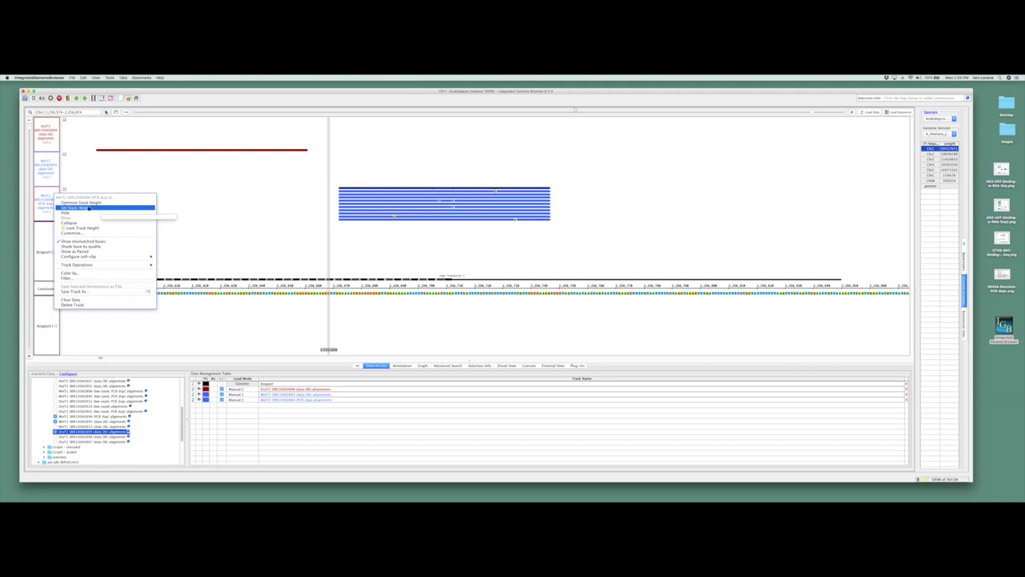
{"action": "left_click", "coordinate": [86, 208]}
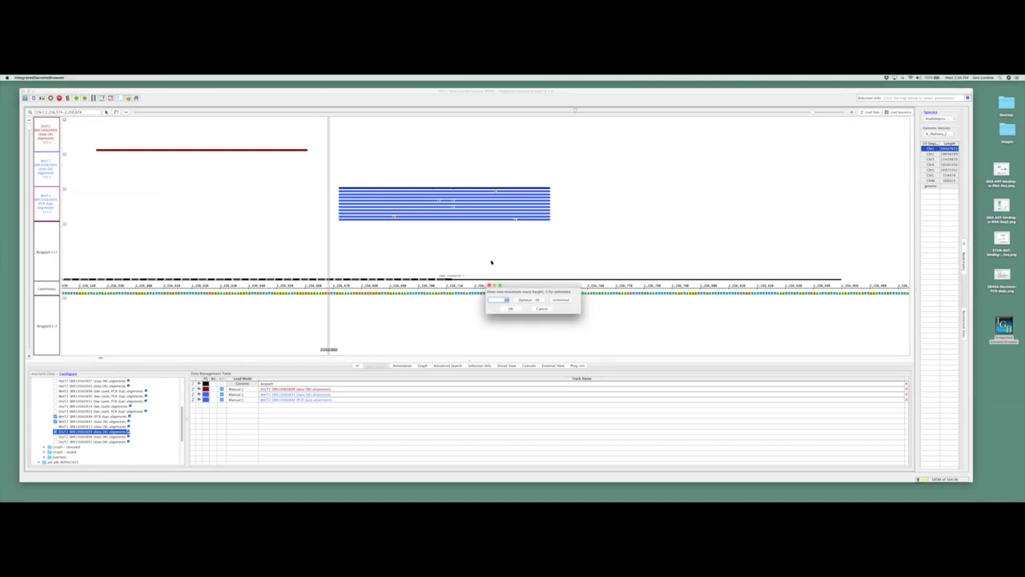
{"action": "left_click_drag", "start_coordinate": [531, 288], "coordinate": [270, 212]}
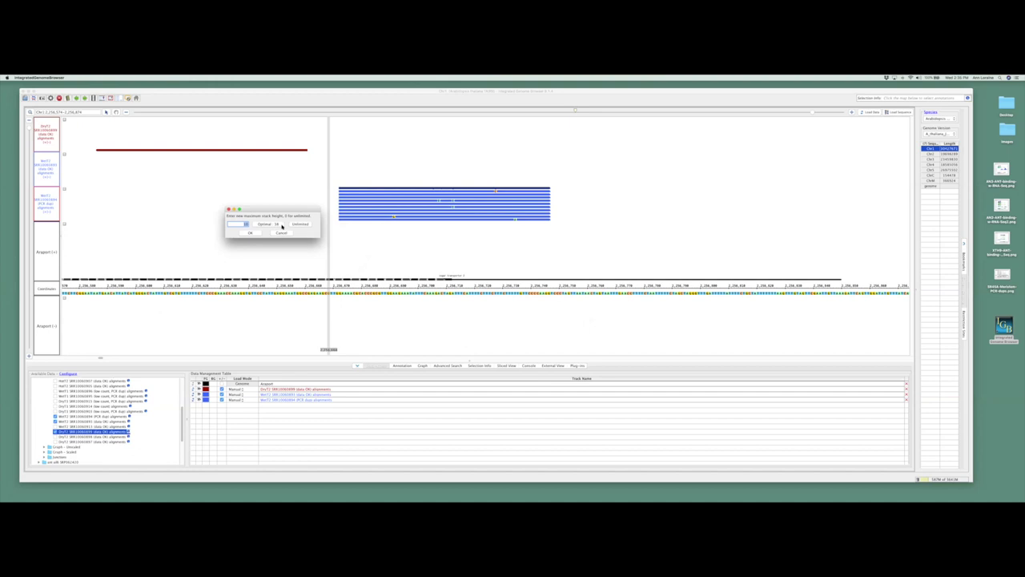
{"action": "left_click_drag", "start_coordinate": [291, 210], "coordinate": [286, 207]}
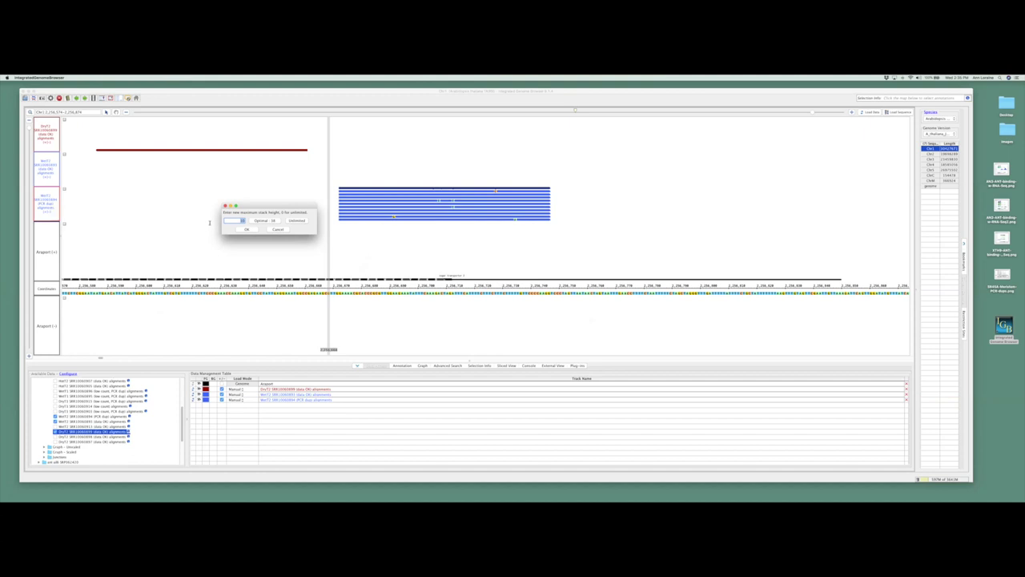
{"action": "left_click", "coordinate": [266, 221]}
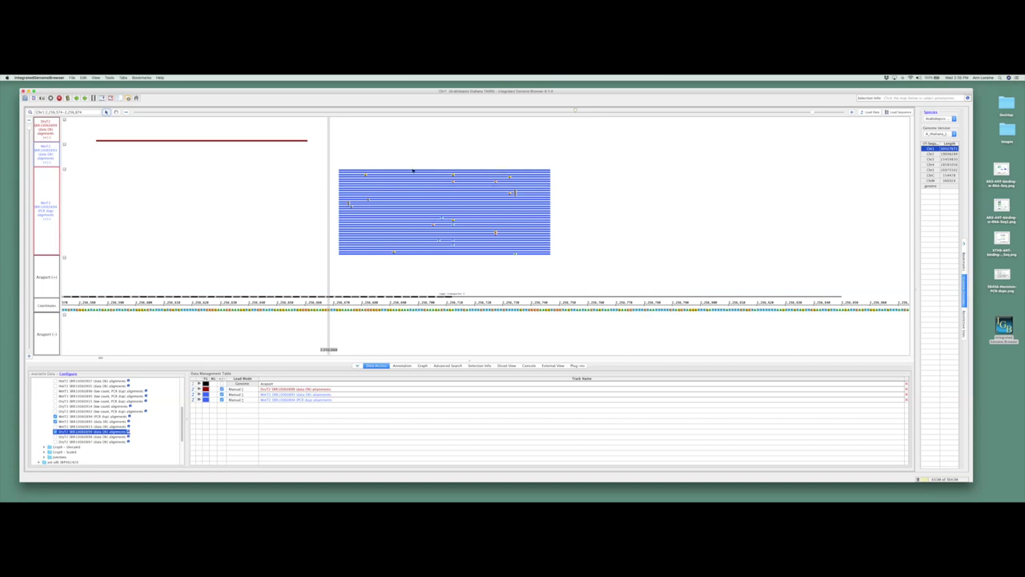
Step: Select every read in the fully expanded PCR dup stack to check the selection information, and clear the selection
{"action": "left_click_drag", "start_coordinate": [572, 260], "coordinate": [337, 163]}
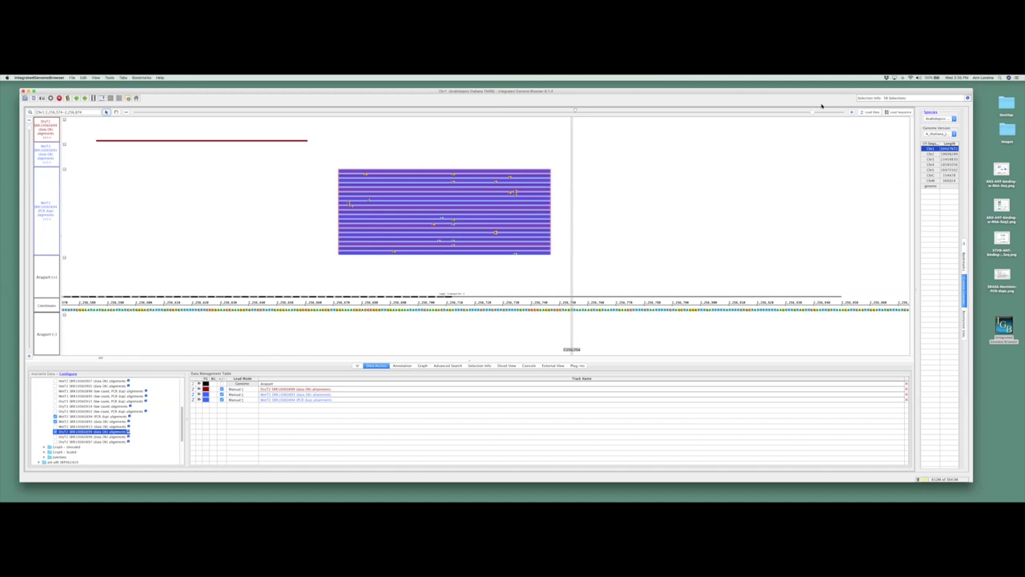
{"action": "left_click", "coordinate": [310, 230]}
{"action": "left_click", "coordinate": [324, 210]}
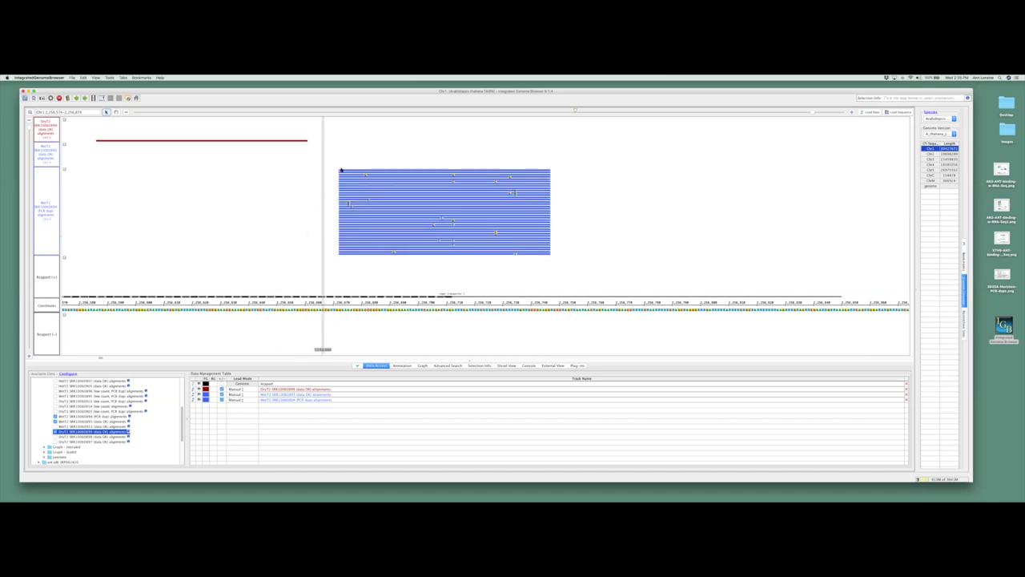
{"action": "mouse_move", "coordinate": [334, 163]}
{"action": "left_mouse_down"}
{"action": "mouse_move", "coordinate": [577, 248]}
{"action": "mouse_move", "coordinate": [574, 266]}
{"action": "left_mouse_up"}
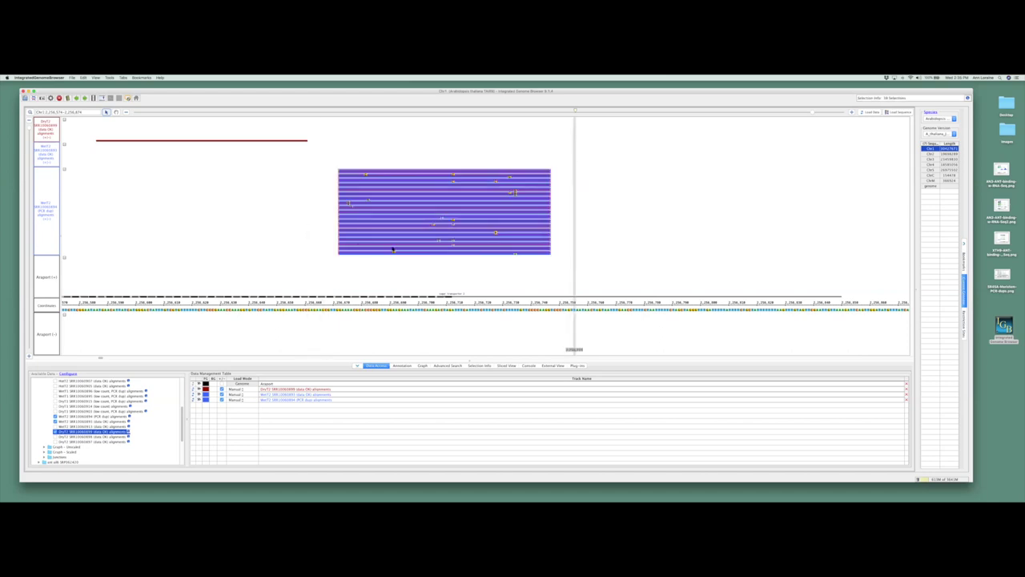
{"action": "left_click", "coordinate": [306, 223]}
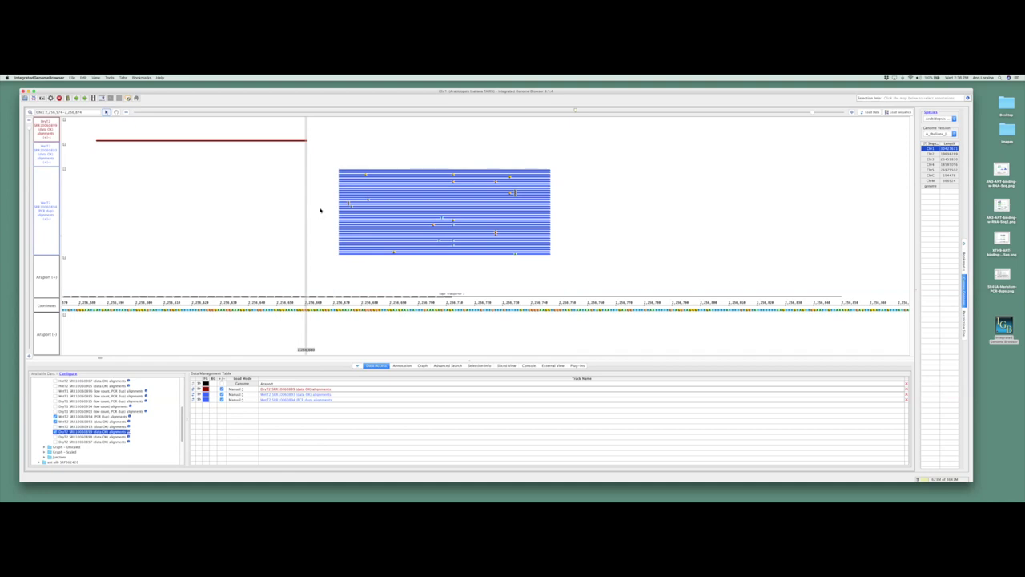
{"action": "left_click", "coordinate": [259, 238]}
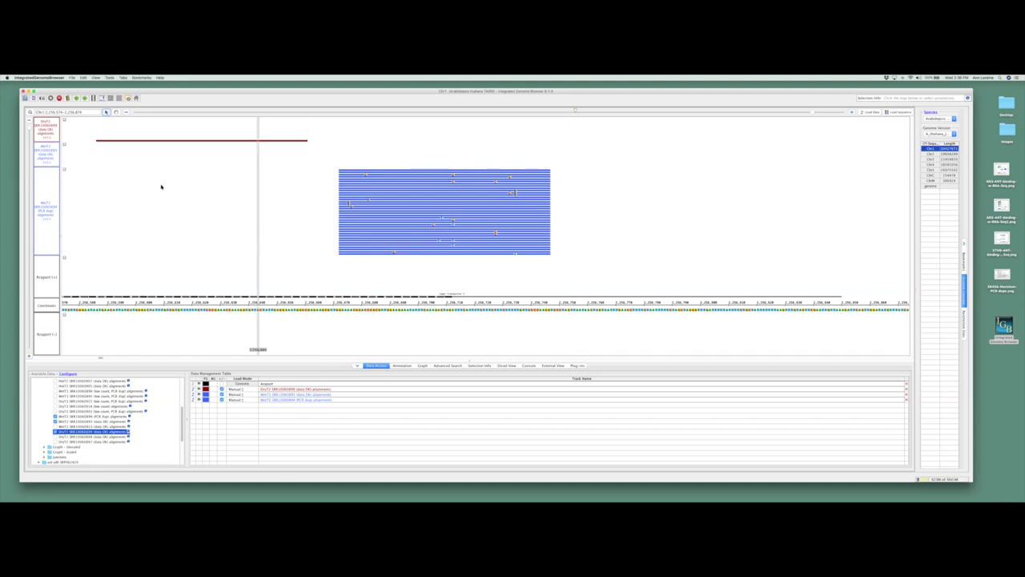
Step: Zoom back out from the single stack and frame the SR45A gene models with their read alignments
{"action": "right_click", "coordinate": [47, 130]}
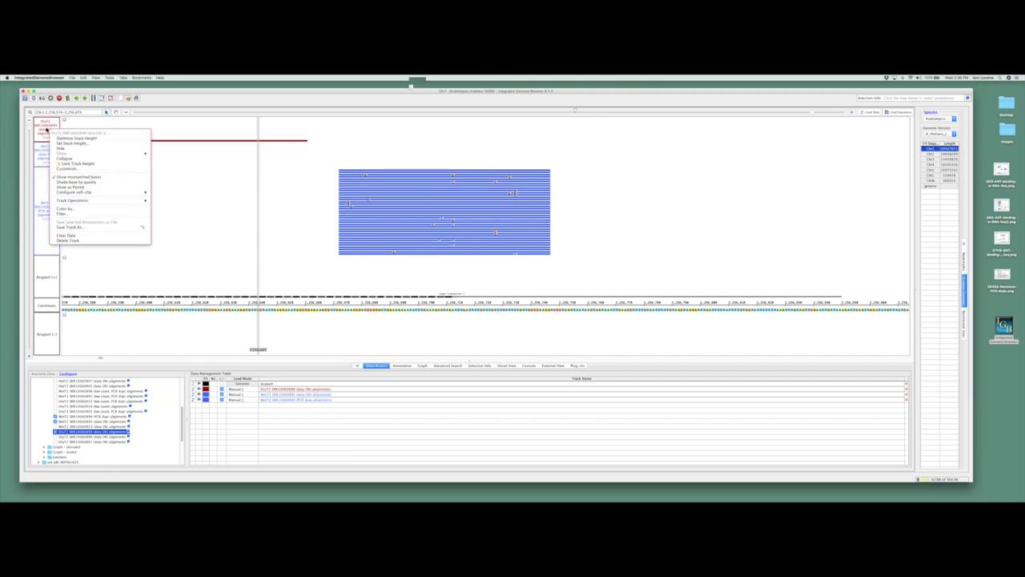
{"action": "left_click", "coordinate": [193, 121]}
{"action": "left_click_drag", "start_coordinate": [814, 112], "coordinate": [608, 120]}
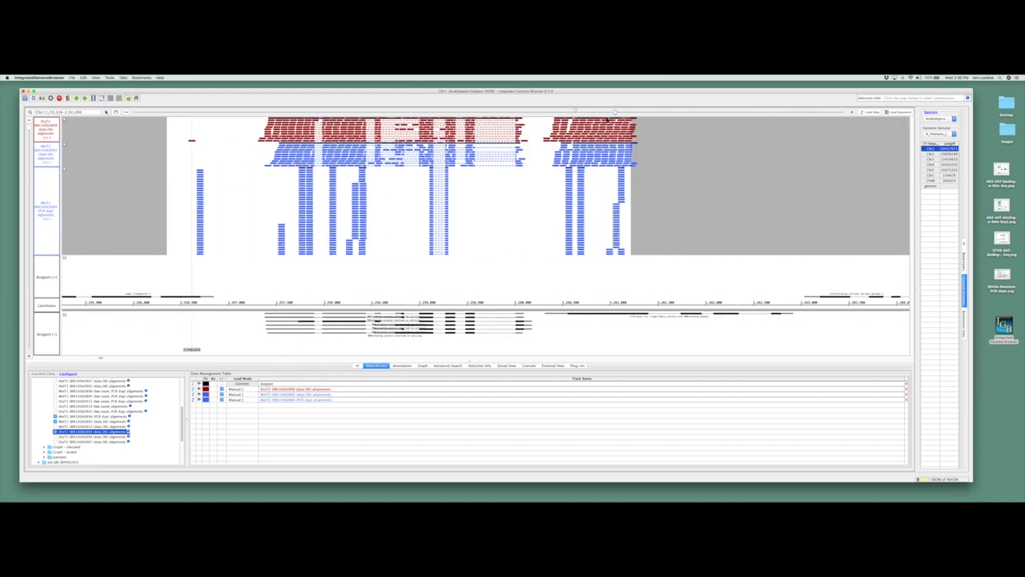
{"action": "left_click_drag", "start_coordinate": [370, 358], "coordinate": [265, 313]}
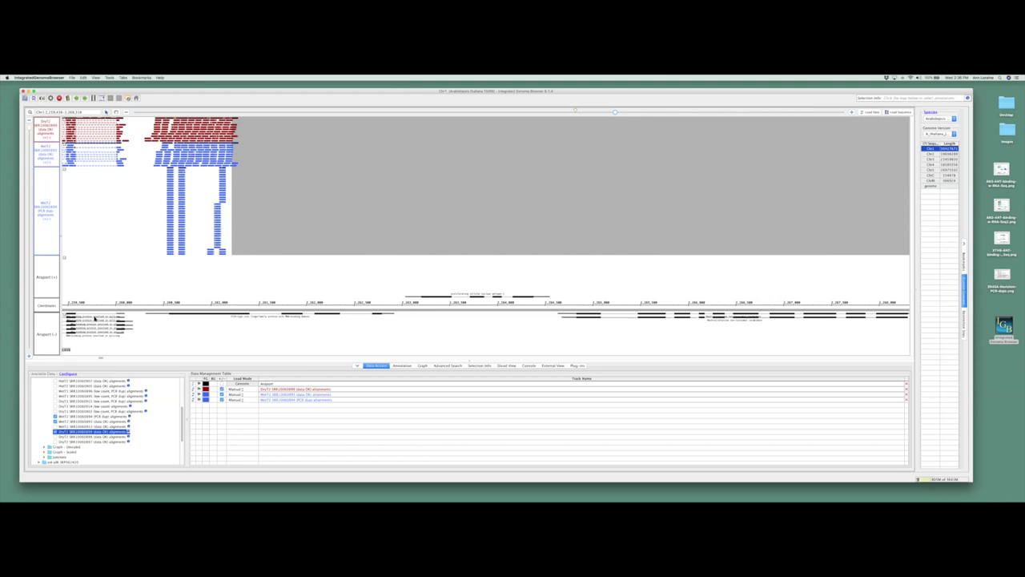
{"action": "left_click_drag", "start_coordinate": [97, 318], "coordinate": [244, 329]}
{"action": "left_click", "coordinate": [154, 333]}
{"action": "left_click", "coordinate": [416, 333]}
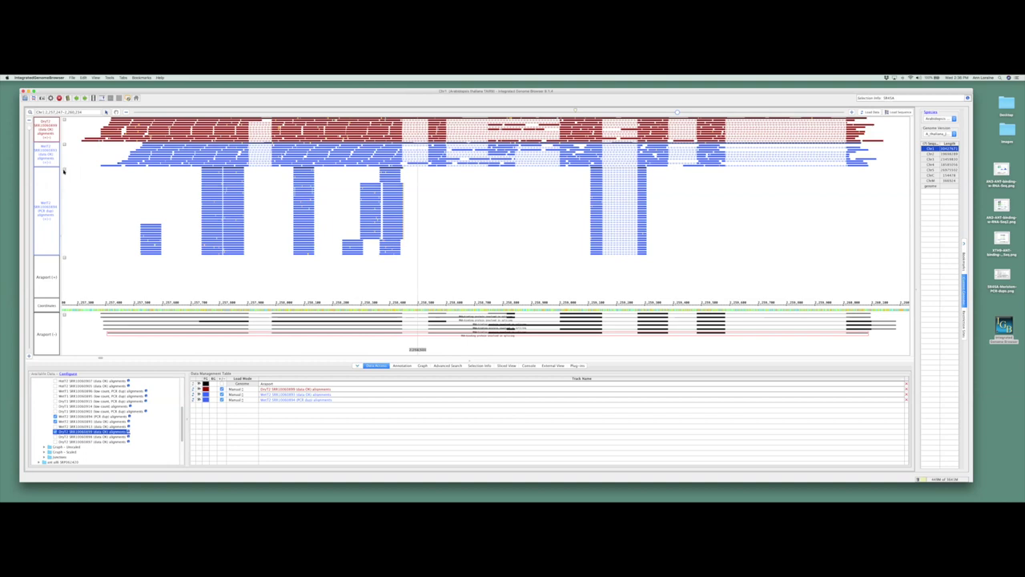
Step: Adjust the alignment track heights, making the red and blue data OK tracks taller and the PCR dup track shorter around SR45A
{"action": "left_click", "coordinate": [51, 131]}
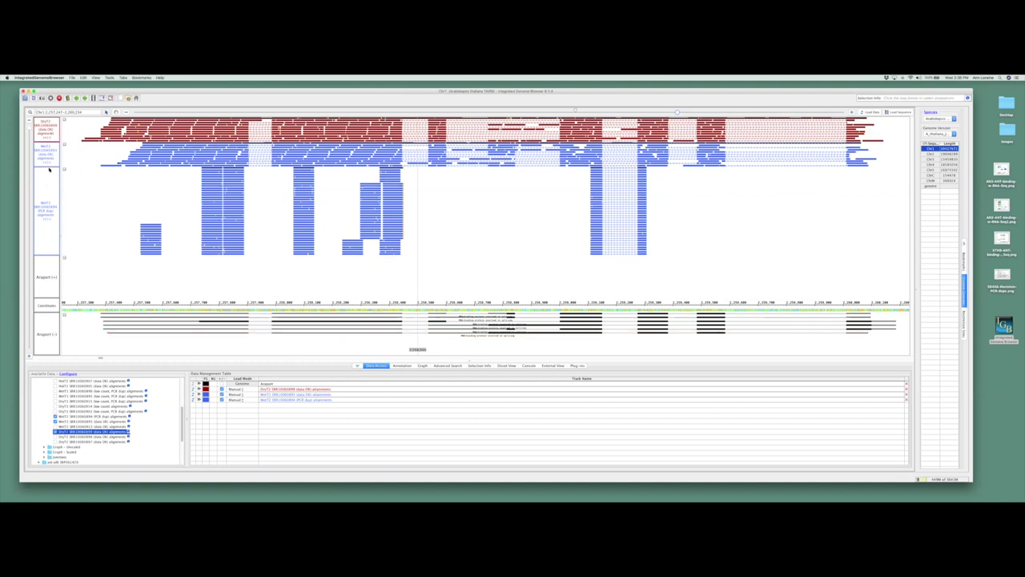
{"action": "left_click_drag", "start_coordinate": [50, 168], "coordinate": [49, 216]}
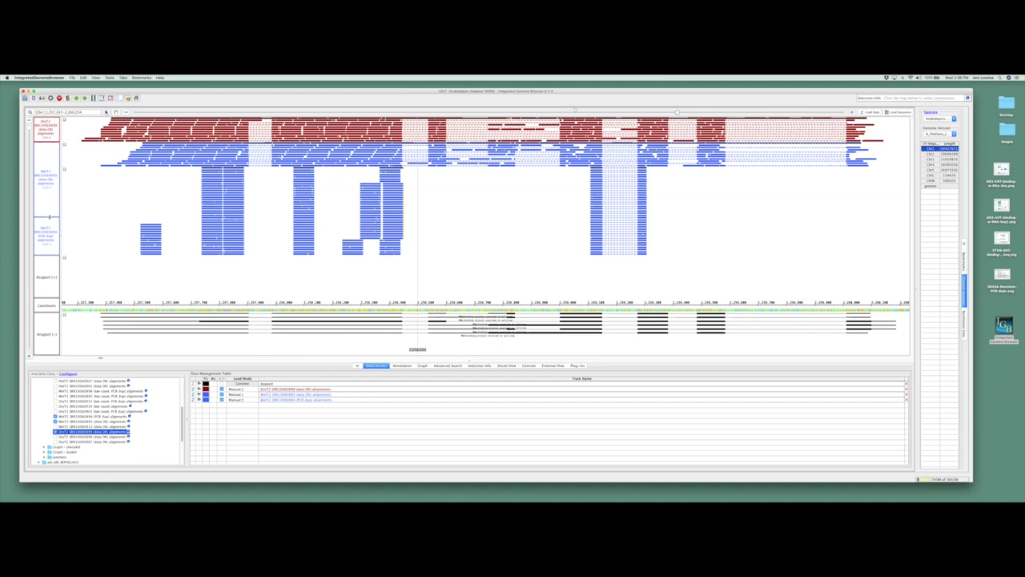
{"action": "mouse_move", "coordinate": [49, 217]}
{"action": "left_mouse_down"}
{"action": "mouse_move", "coordinate": [50, 207]}
{"action": "mouse_move", "coordinate": [50, 222]}
{"action": "left_mouse_up"}
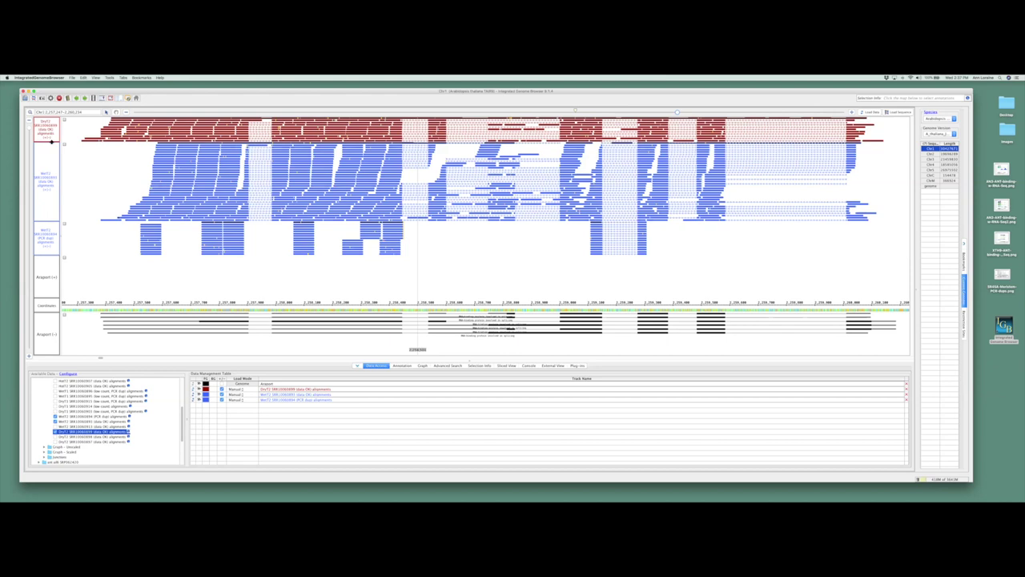
{"action": "left_click_drag", "start_coordinate": [52, 142], "coordinate": [47, 172]}
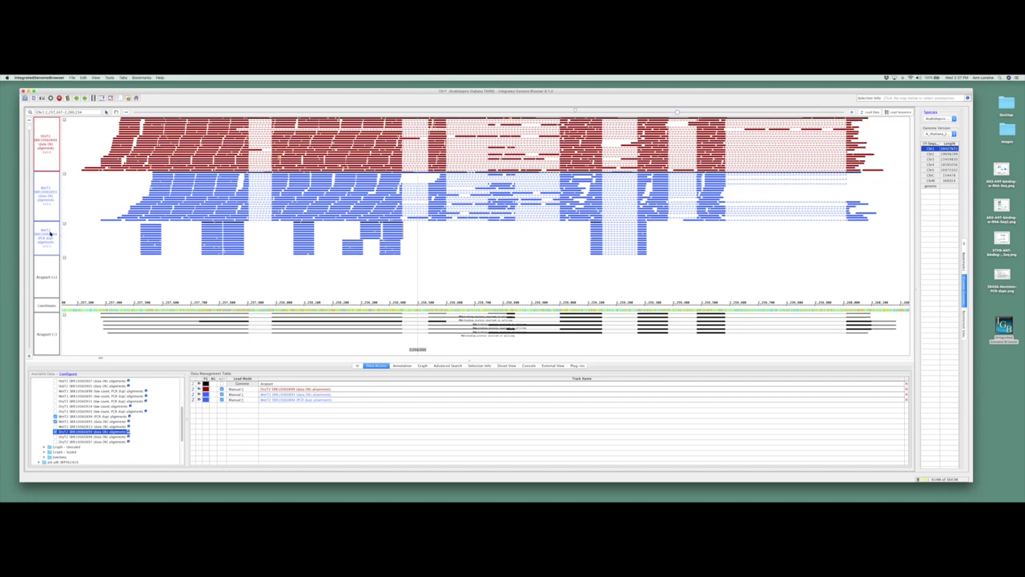
{"action": "left_click", "coordinate": [50, 279]}
{"action": "left_click_drag", "start_coordinate": [677, 112], "coordinate": [672, 113]}
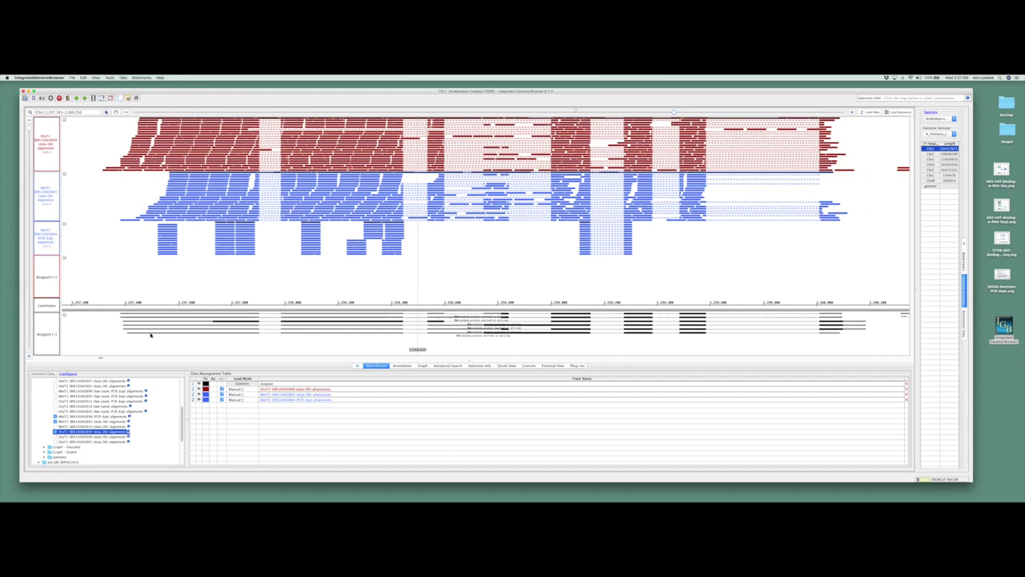
Step: Combine the plus- and minus-strand Araport gene models into a single mixed-strand track
{"action": "left_click", "coordinate": [48, 334]}
{"action": "left_click", "coordinate": [46, 283]}
{"action": "left_click", "coordinate": [45, 321]}
{"action": "left_click", "coordinate": [50, 286]}
{"action": "left_click", "coordinate": [49, 333]}
{"action": "left_click", "coordinate": [50, 323]}
{"action": "left_click", "coordinate": [50, 332]}
{"action": "left_click", "coordinate": [50, 282]}
{"action": "left_click", "coordinate": [46, 333]}
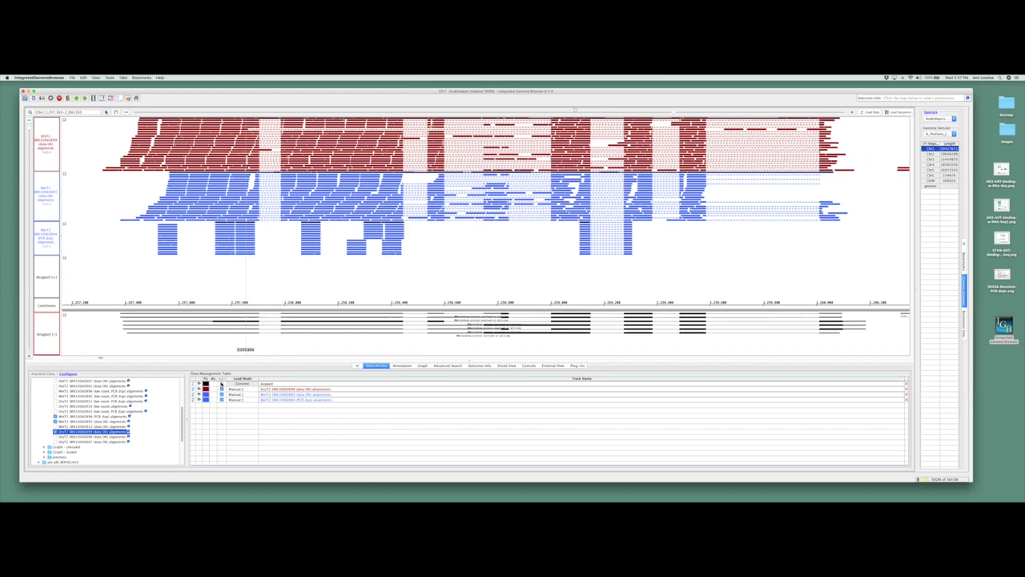
{"action": "left_click", "coordinate": [221, 385]}
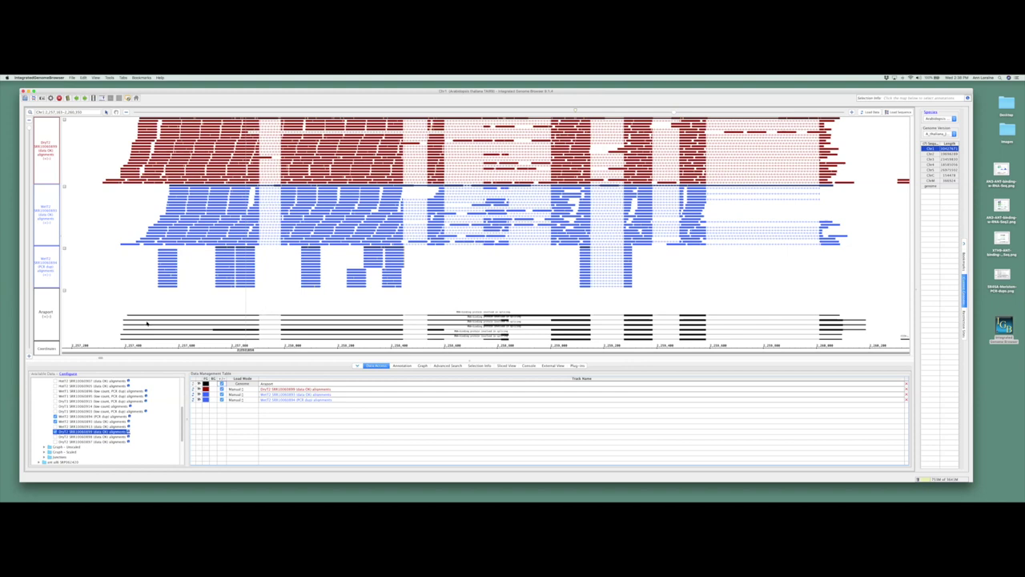
Step: Select each of the six SR45A gene models in the combined Araport track in turn, and clear the selection
{"action": "left_click", "coordinate": [417, 337]}
{"action": "left_click", "coordinate": [418, 331]}
{"action": "left_click", "coordinate": [419, 327]}
{"action": "left_click", "coordinate": [420, 322]}
{"action": "left_click", "coordinate": [420, 317]}
{"action": "left_click", "coordinate": [416, 312]}
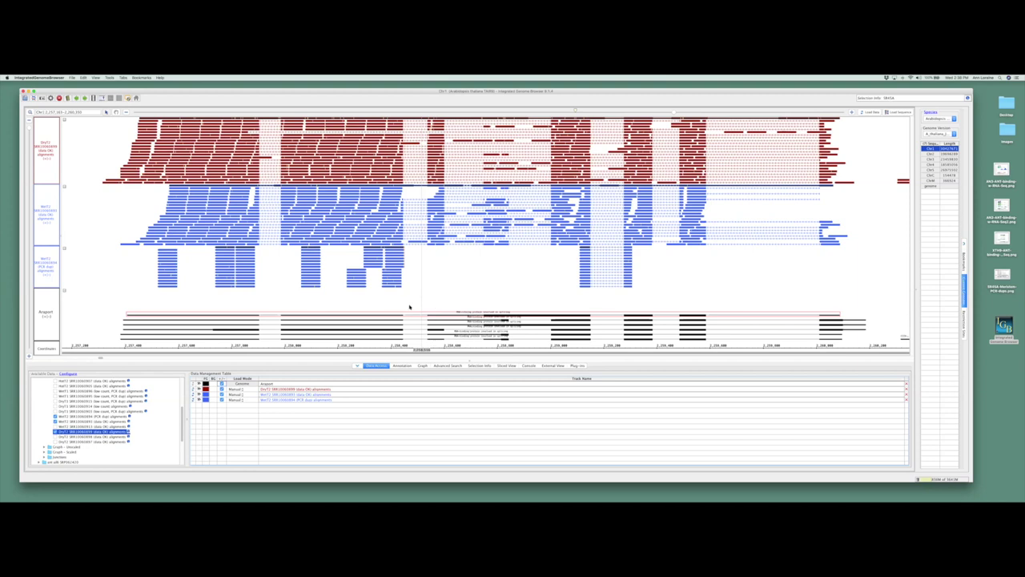
{"action": "left_click", "coordinate": [66, 315]}
Step: Set the maximum stack height of the combined Araport track to 6
{"action": "left_click", "coordinate": [49, 303]}
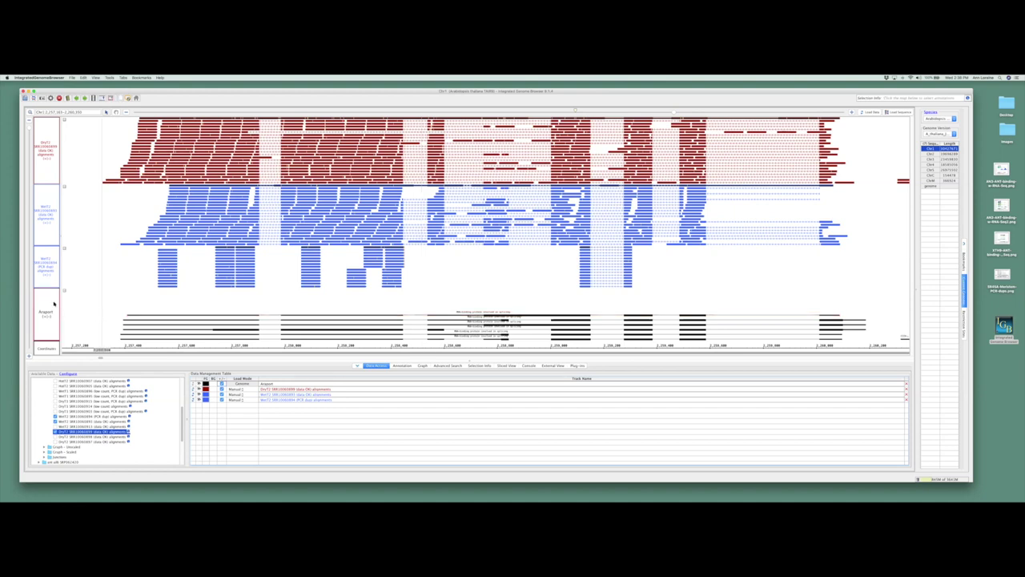
{"action": "right_click", "coordinate": [51, 300]}
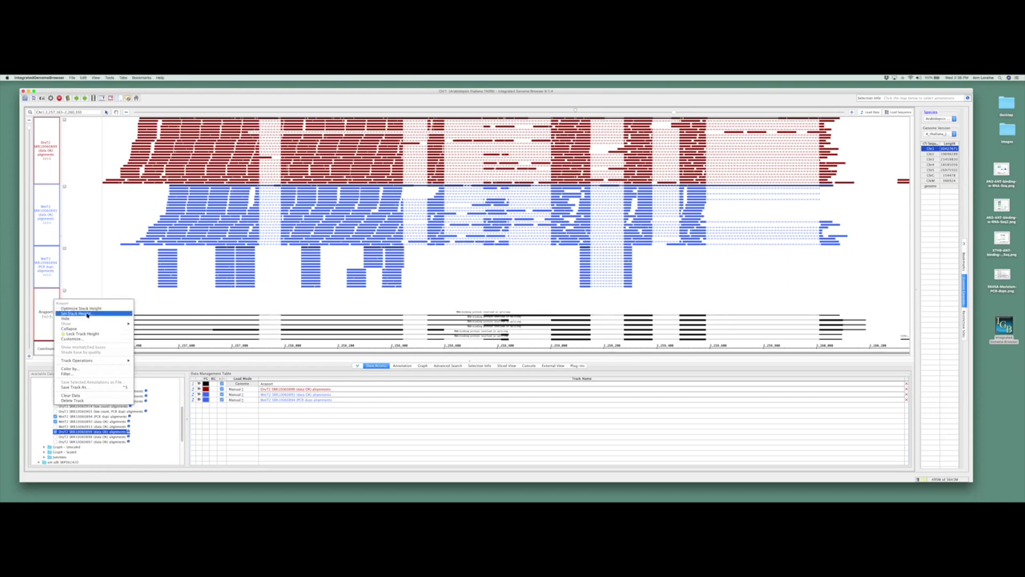
{"action": "left_click", "coordinate": [88, 313]}
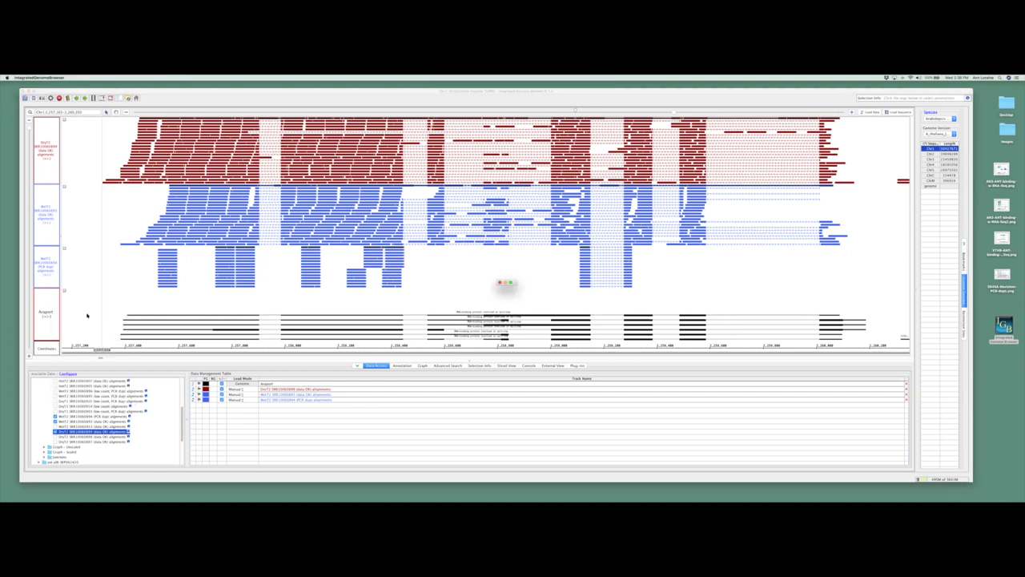
{"action": "left_click_drag", "start_coordinate": [533, 290], "coordinate": [469, 286]}
{"action": "left_click", "coordinate": [464, 298]}
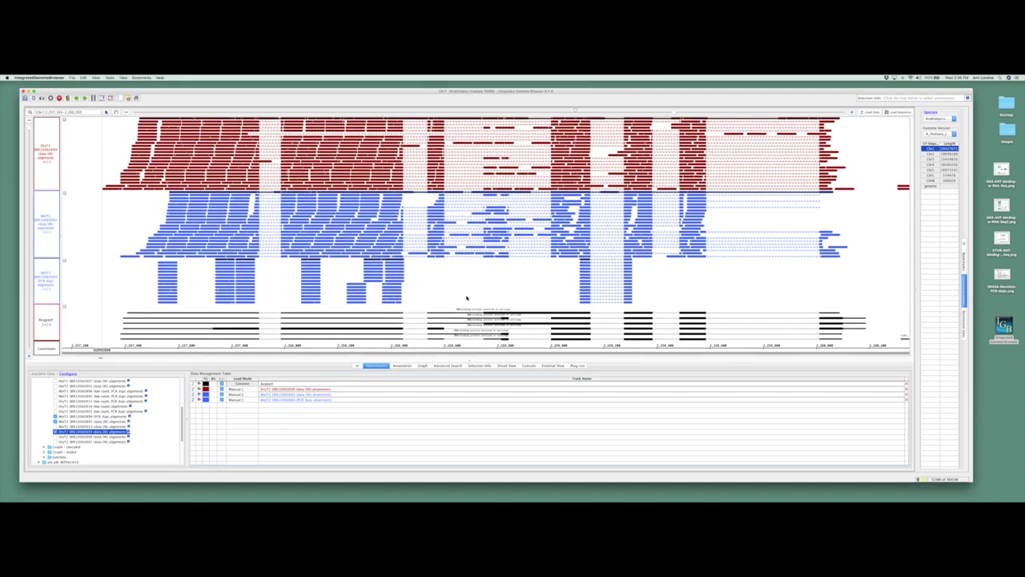
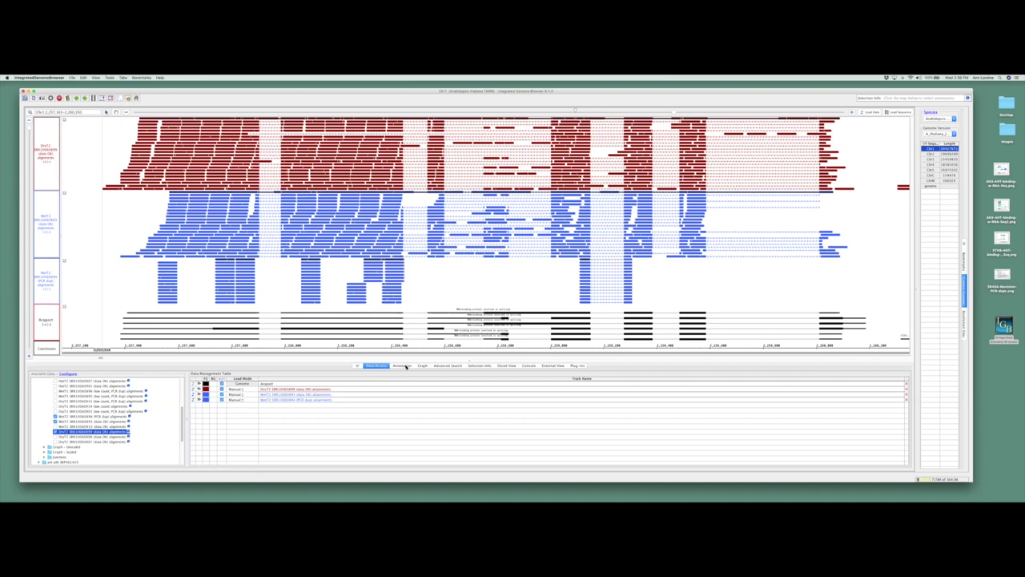
Step: Lock the Araport track height in pixels and set it to 250
{"action": "left_click", "coordinate": [402, 366]}
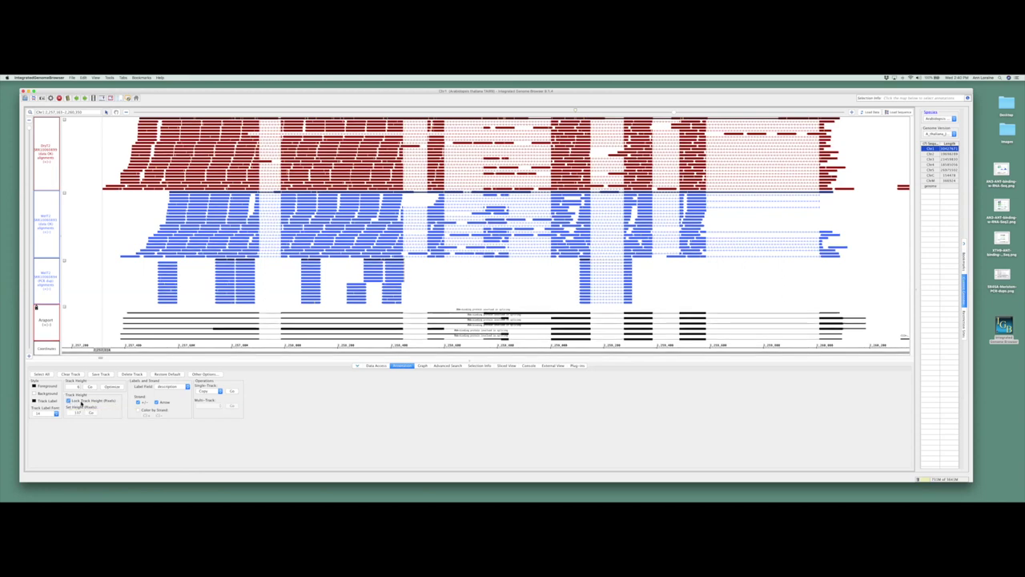
{"action": "double_click", "coordinate": [76, 413]}
{"action": "key", "text": "BackSpace"}
{"action": "left_click", "coordinate": [91, 414]}
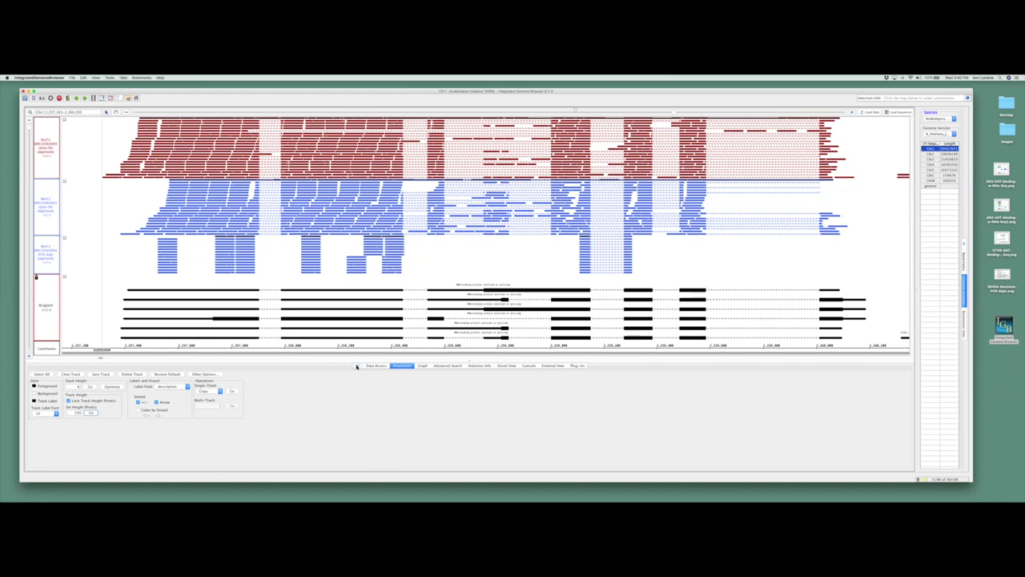
Step: Hide the annotation settings and the species and sequence list to enlarge the track display
{"action": "left_click", "coordinate": [357, 366]}
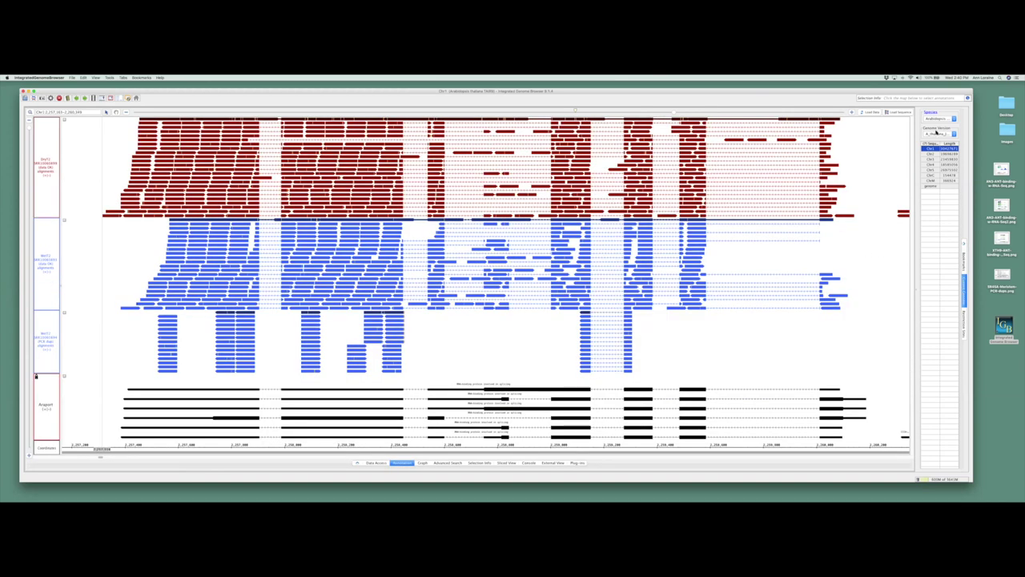
{"action": "left_click", "coordinate": [964, 244]}
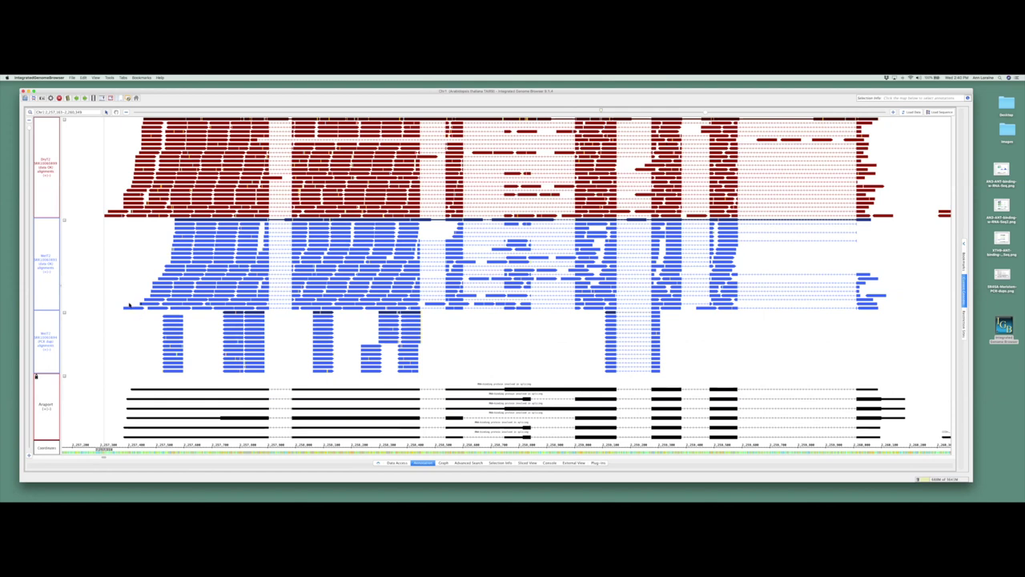
Step: Delete the PCR dup alignments track and its loaded data
{"action": "left_click", "coordinate": [36, 341]}
{"action": "left_click_drag", "start_coordinate": [455, 371], "coordinate": [149, 315]}
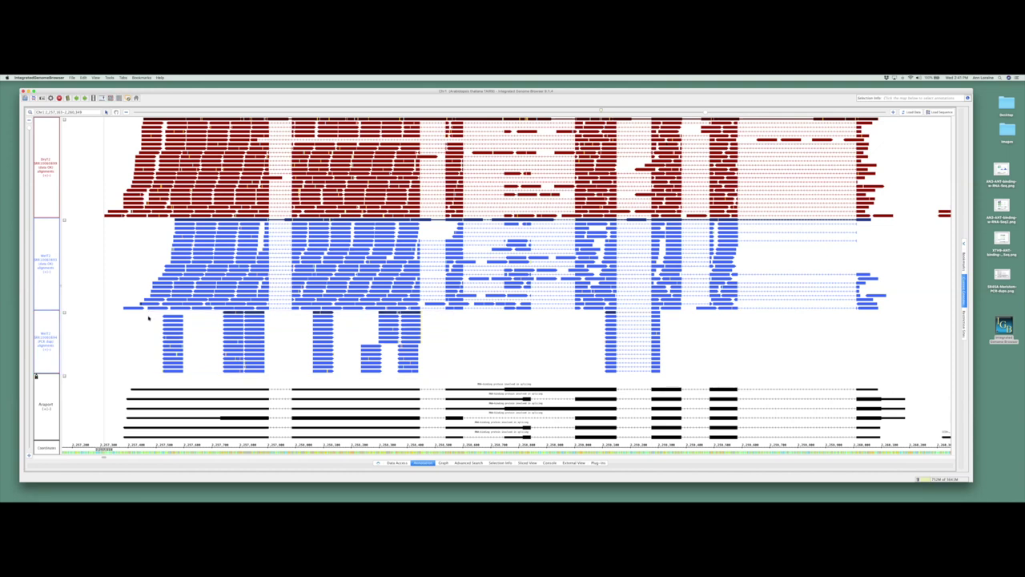
{"action": "left_click", "coordinate": [47, 328]}
{"action": "right_click", "coordinate": [46, 324]}
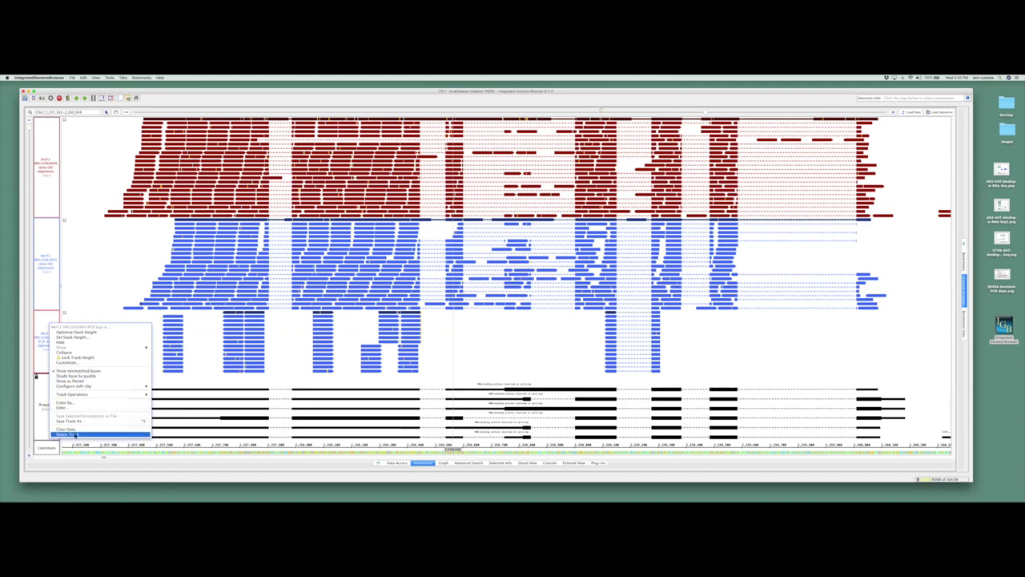
{"action": "left_click", "coordinate": [67, 434]}
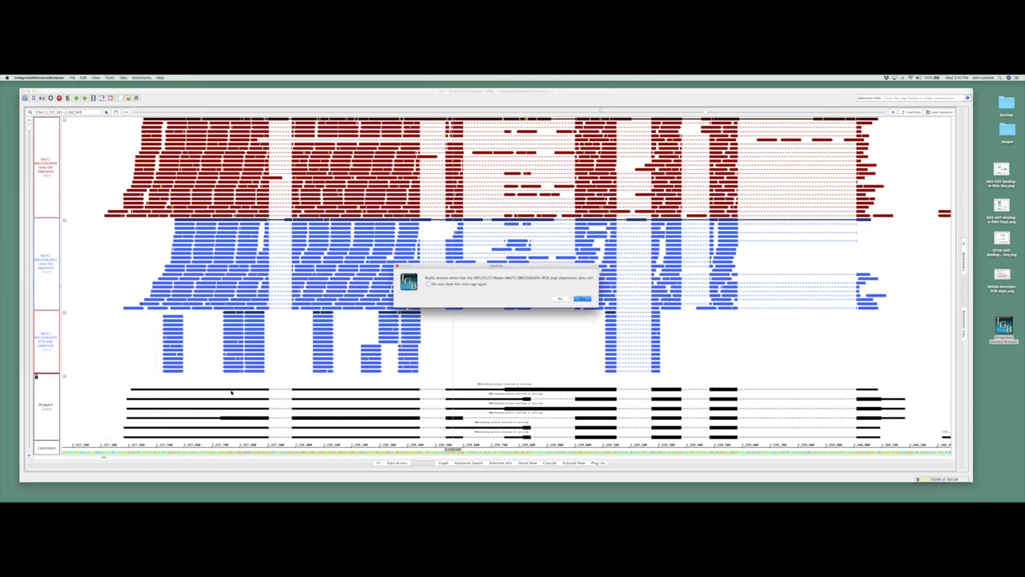
{"action": "left_click", "coordinate": [584, 298]}
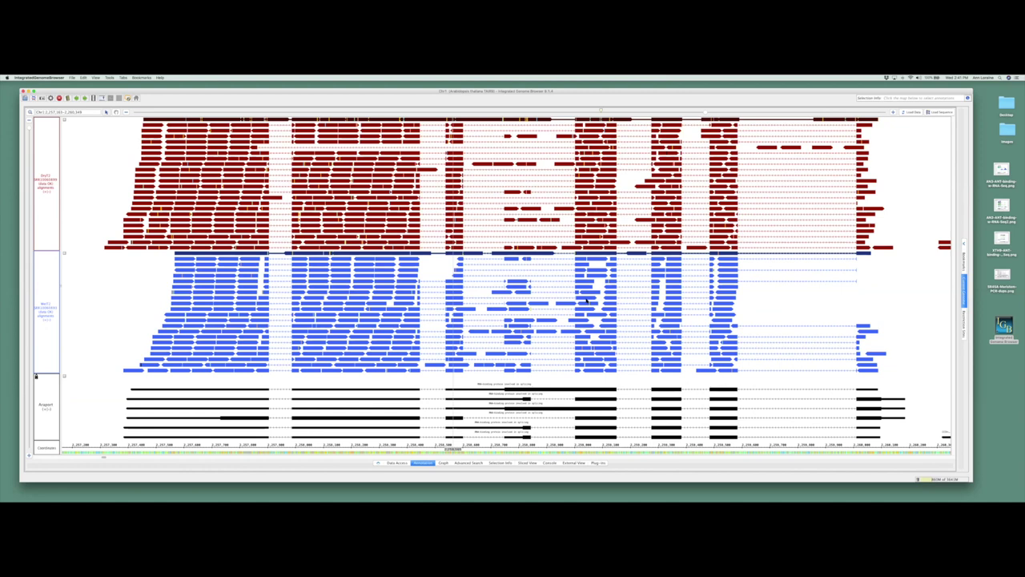
Step: Select the red and blue data OK alignment tracks together for comparison
{"action": "left_click", "coordinate": [45, 284]}
{"action": "left_click", "coordinate": [57, 236]}
{"action": "left_click", "coordinate": [56, 297], "text": "shift"}
Step: Inspect the coding boundaries of the fourth SR45A gene model in the Araport track, checking both of its ends
{"action": "left_click", "coordinate": [541, 418]}
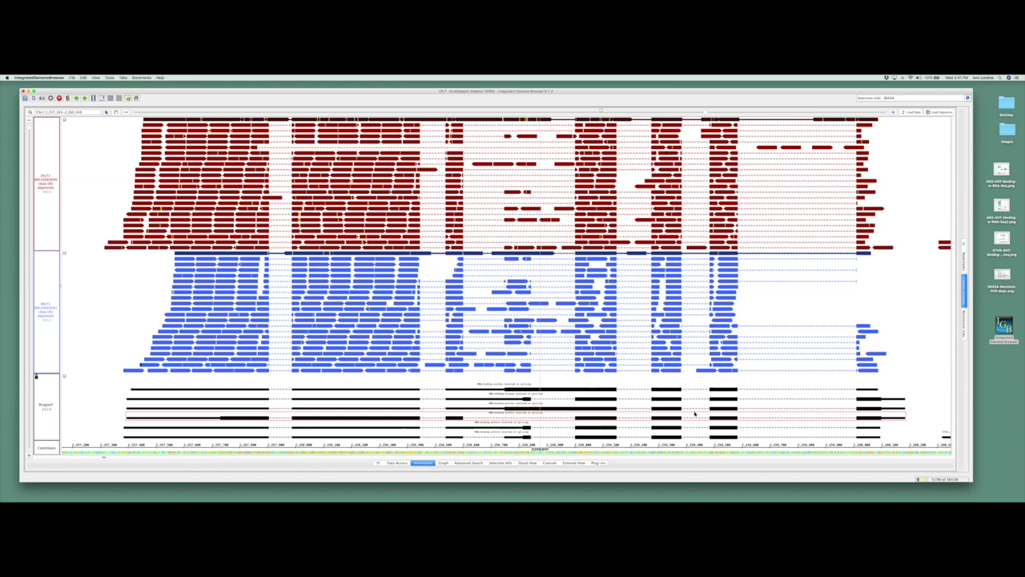
{"action": "left_click", "coordinate": [880, 417]}
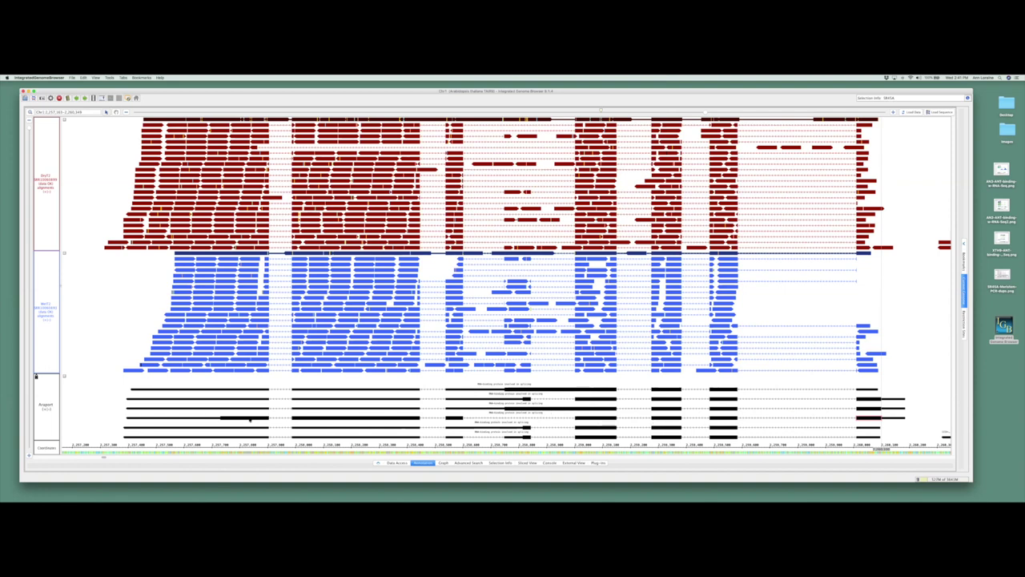
{"action": "left_click", "coordinate": [221, 418]}
{"action": "left_click", "coordinate": [280, 418]}
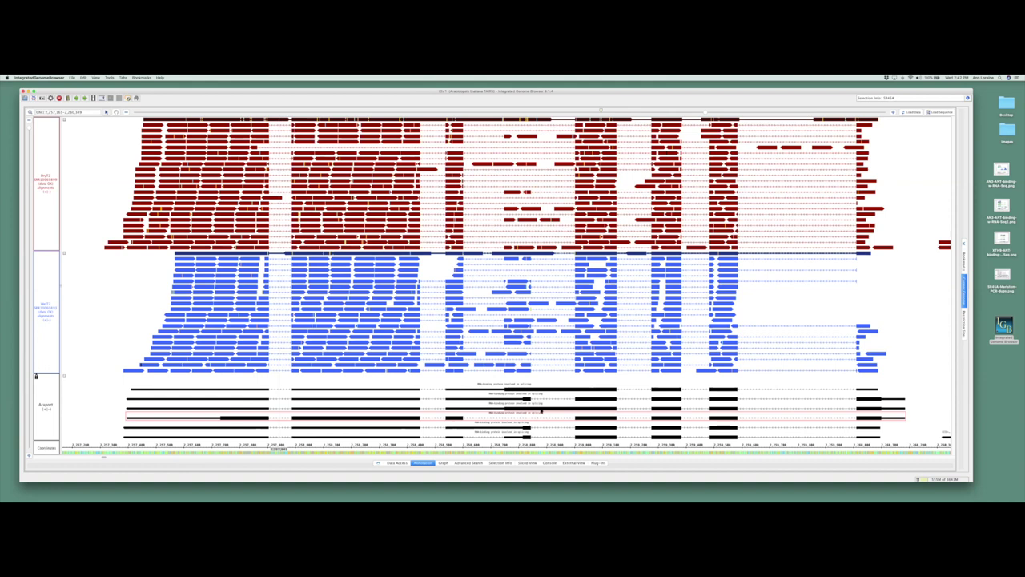
Step: Inspect the lowest SR45A gene model and its short alternative exon in the Araport track
{"action": "left_click", "coordinate": [543, 399]}
{"action": "left_click", "coordinate": [493, 436]}
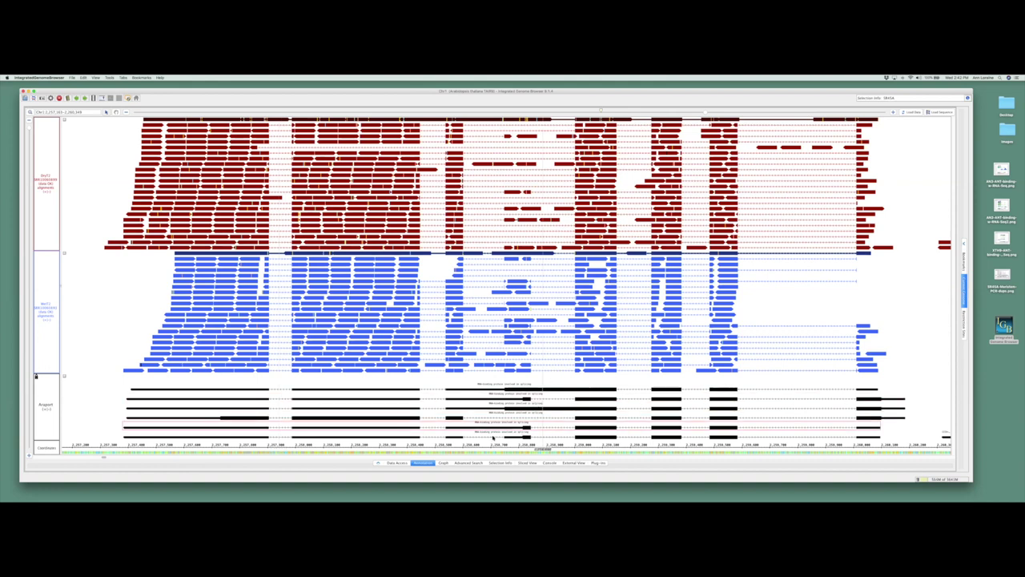
{"action": "left_click", "coordinate": [522, 437]}
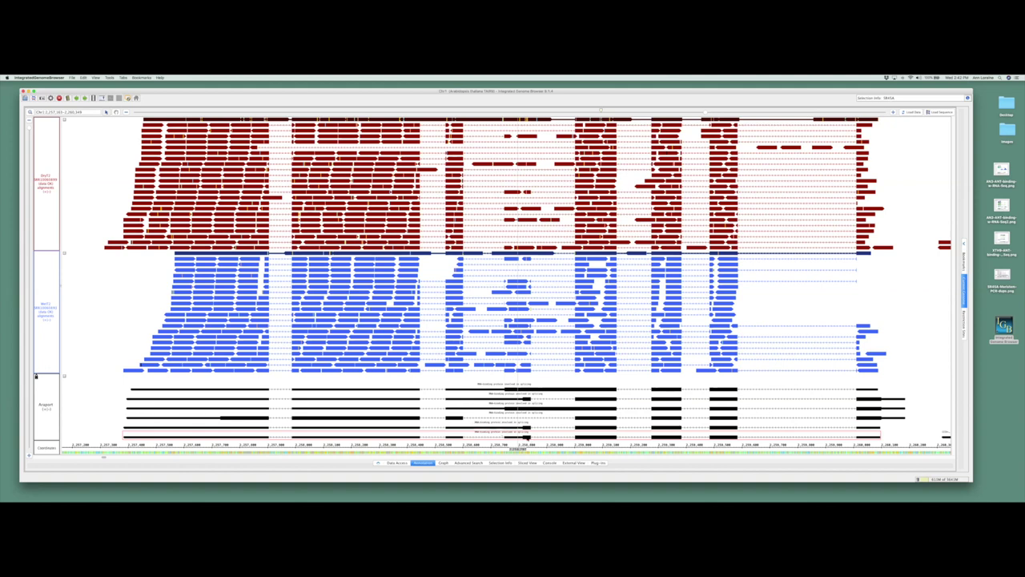
{"action": "left_click", "coordinate": [524, 437]}
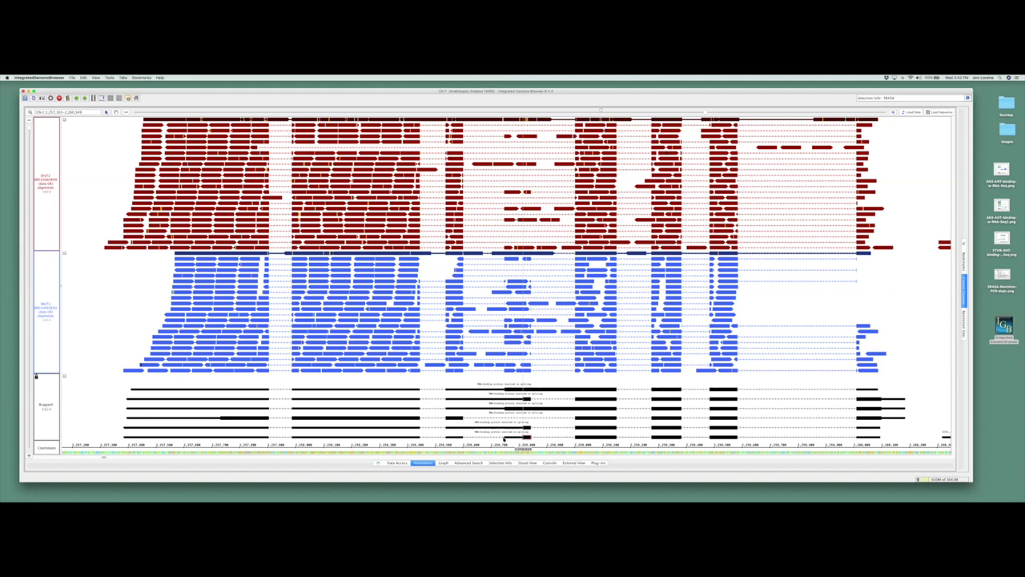
{"action": "left_click", "coordinate": [525, 435]}
{"action": "left_click", "coordinate": [519, 446]}
Step: Compare the fourth and lowest SR45A gene models around the alternative exon, and check the fourth model's leftmost coding block
{"action": "left_click", "coordinate": [525, 416]}
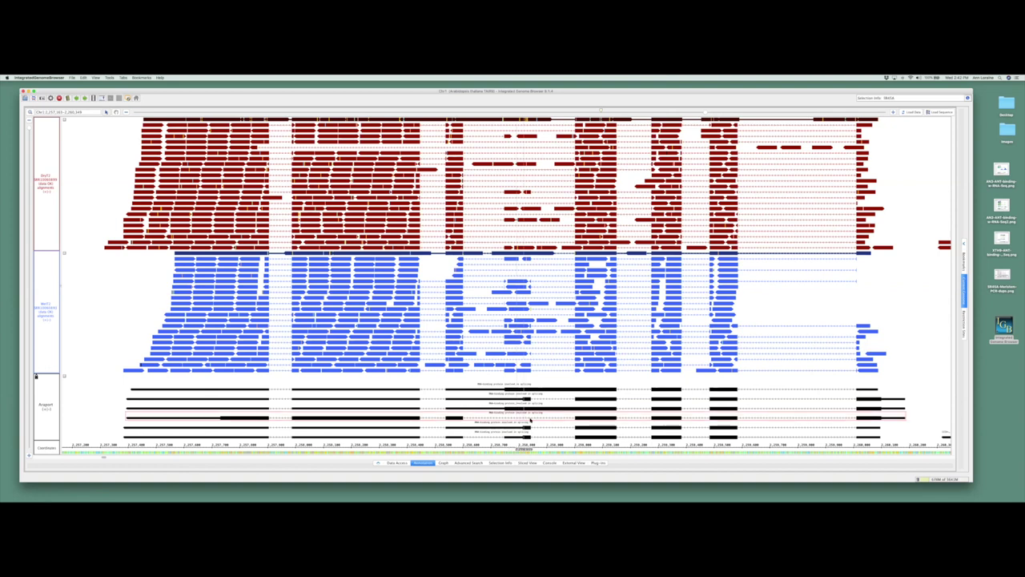
{"action": "left_click", "coordinate": [523, 434]}
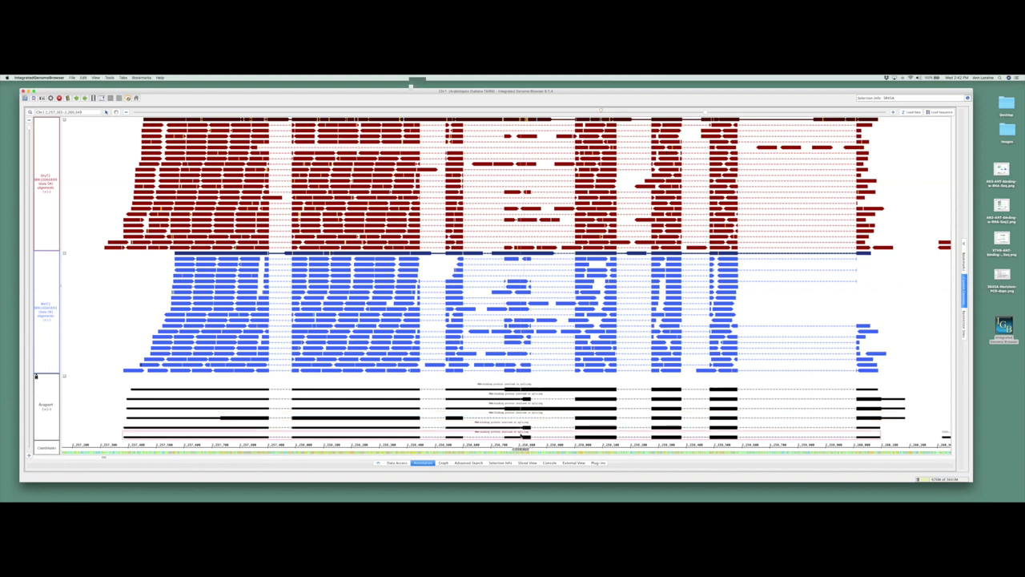
{"action": "left_click", "coordinate": [533, 413]}
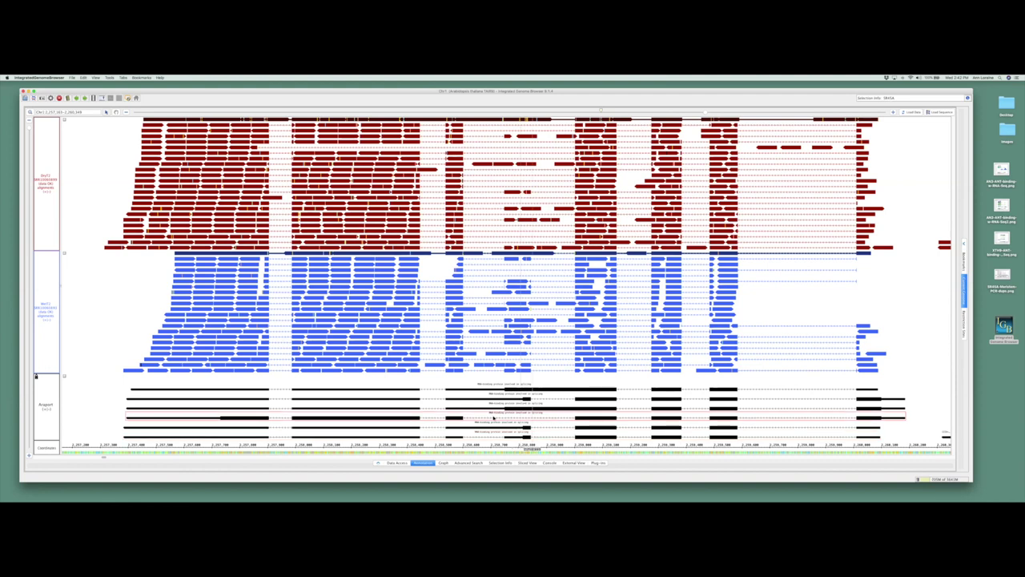
{"action": "left_click", "coordinate": [221, 418]}
{"action": "left_click", "coordinate": [221, 418]}
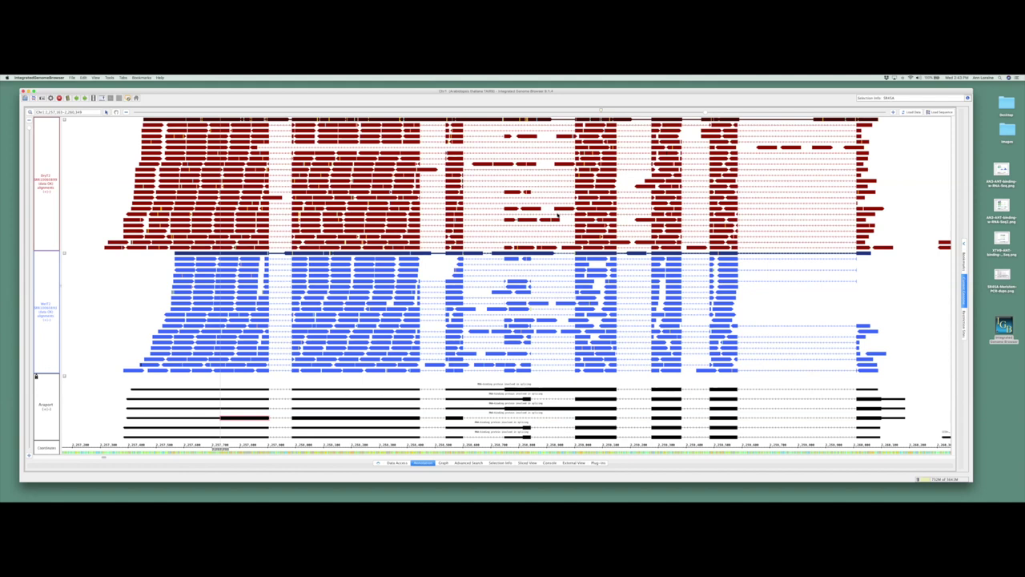
{"action": "left_click", "coordinate": [535, 421]}
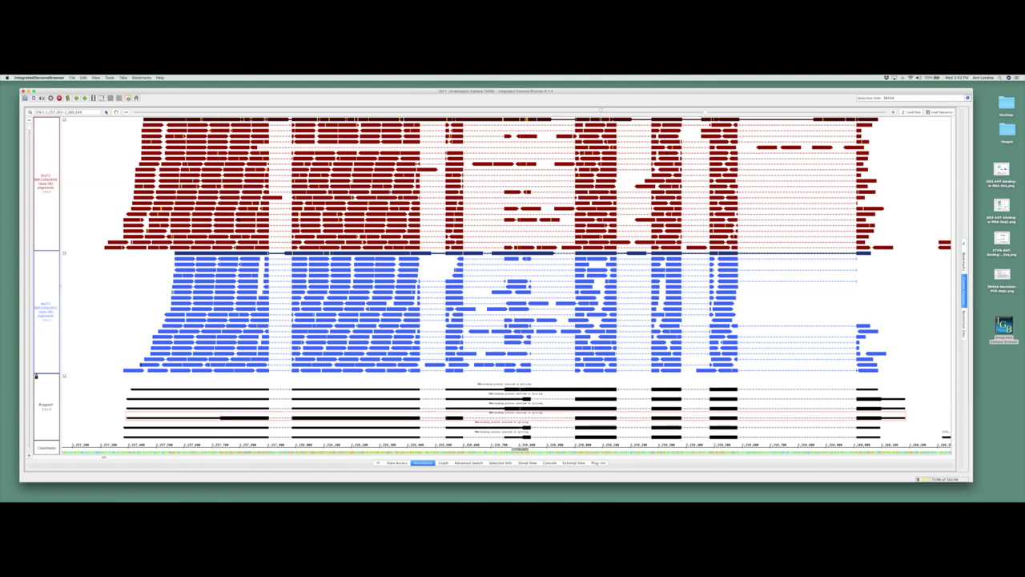
Step: Open the filter settings for the red and blue data OK alignment tracks together
{"action": "left_click", "coordinate": [48, 166]}
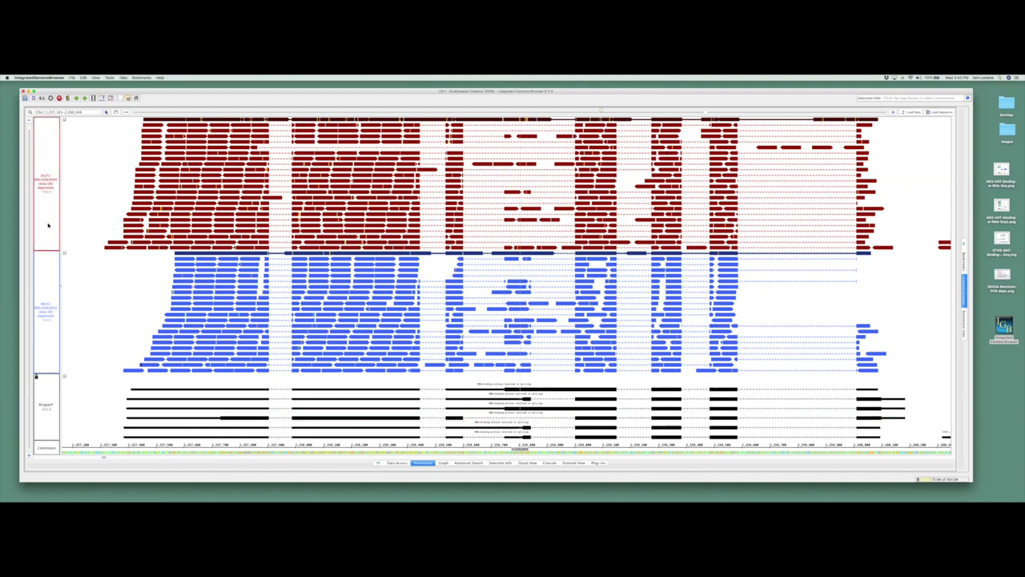
{"action": "left_click", "coordinate": [49, 273]}
{"action": "left_click", "coordinate": [55, 191]}
{"action": "left_click", "coordinate": [49, 280], "text": "shift"}
{"action": "right_click", "coordinate": [47, 269]}
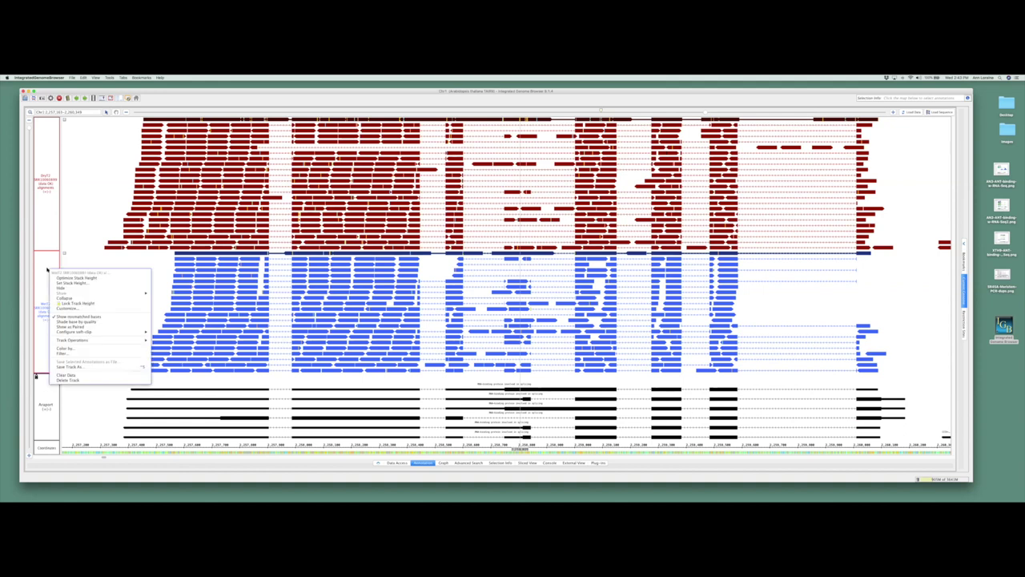
{"action": "left_click", "coordinate": [67, 354]}
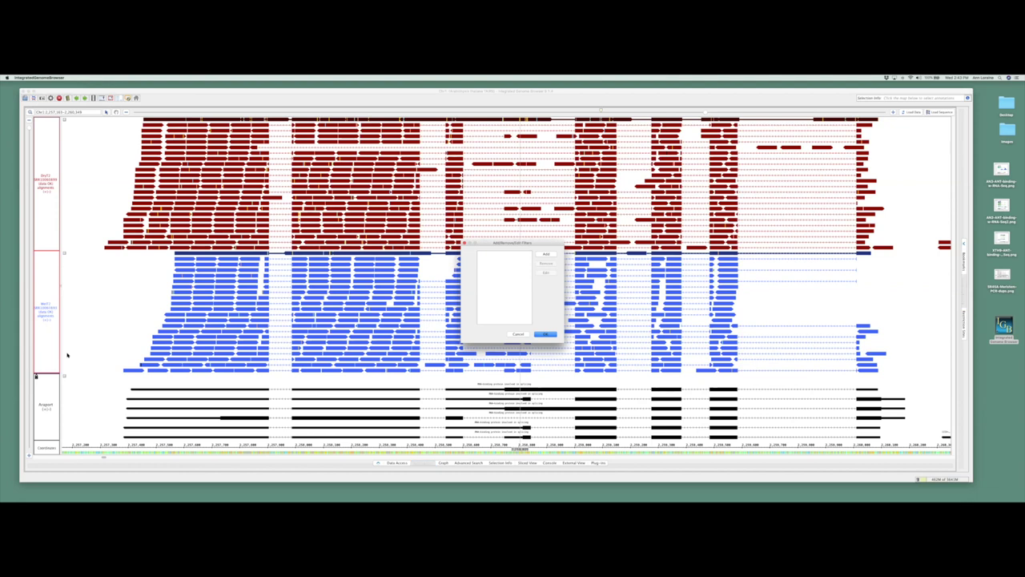
Step: Add a Single Mapper filter to the selected alignment tracks
{"action": "left_click_drag", "start_coordinate": [520, 243], "coordinate": [468, 234]}
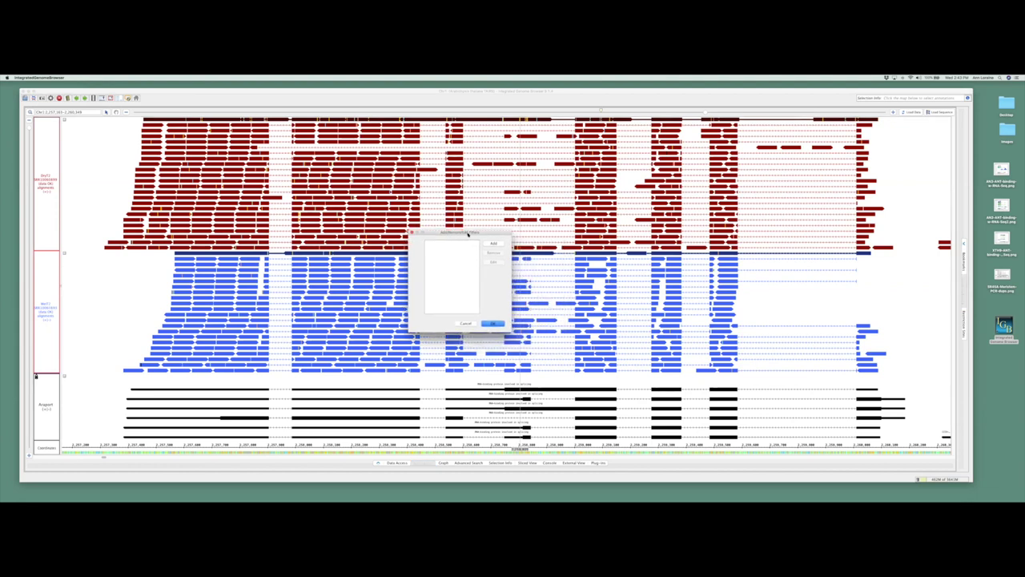
{"action": "left_click", "coordinate": [494, 244]}
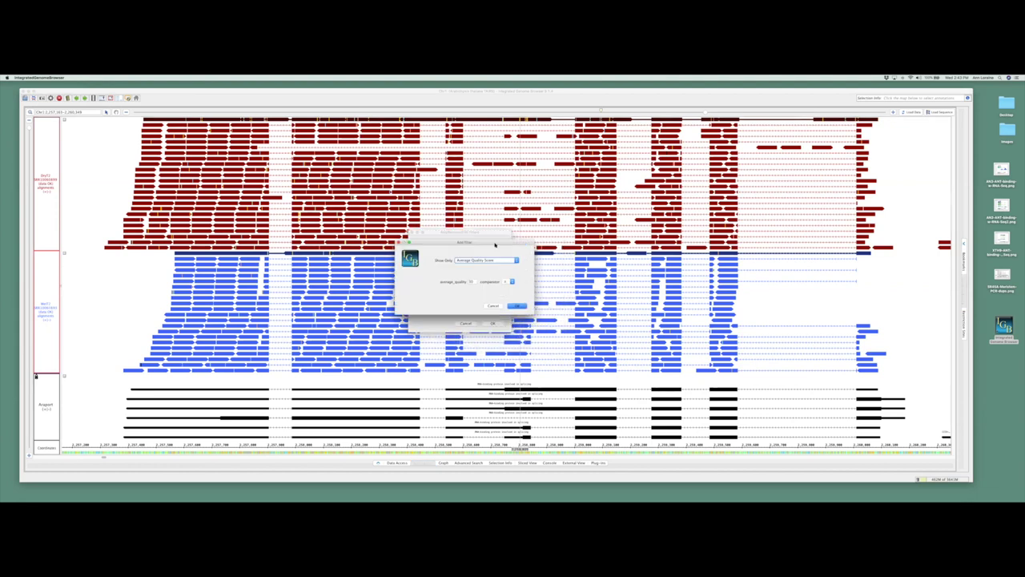
{"action": "left_click", "coordinate": [502, 259]}
{"action": "scroll", "coordinate": [516, 266], "scroll_direction": "down", "scroll_amount": 3}
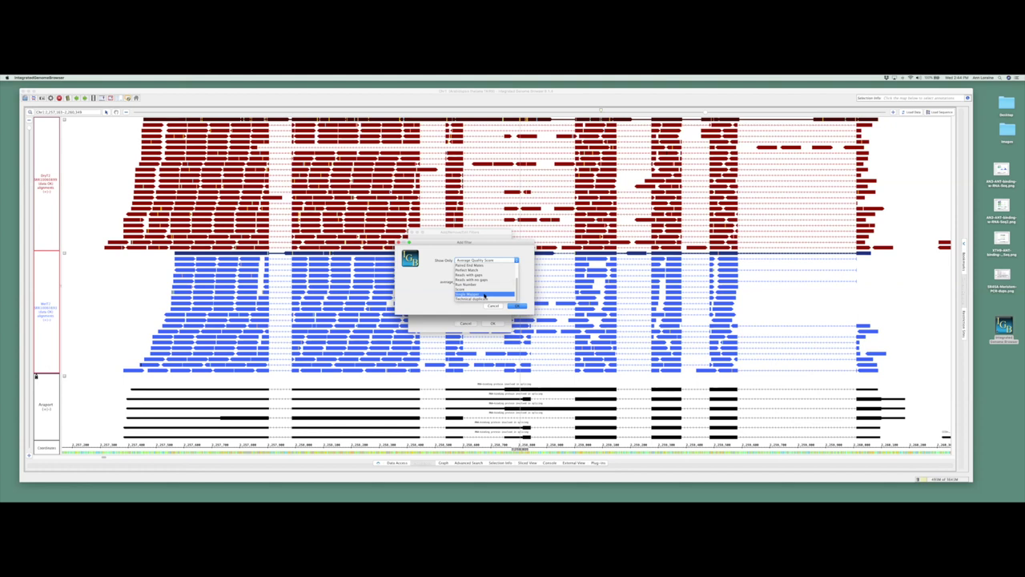
{"action": "left_click", "coordinate": [485, 295]}
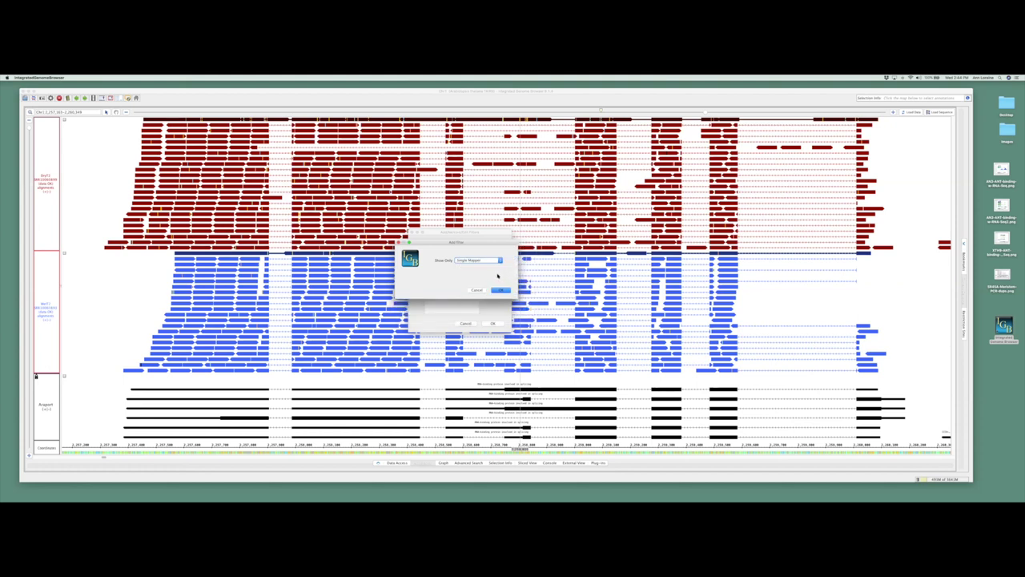
{"action": "left_click", "coordinate": [500, 290]}
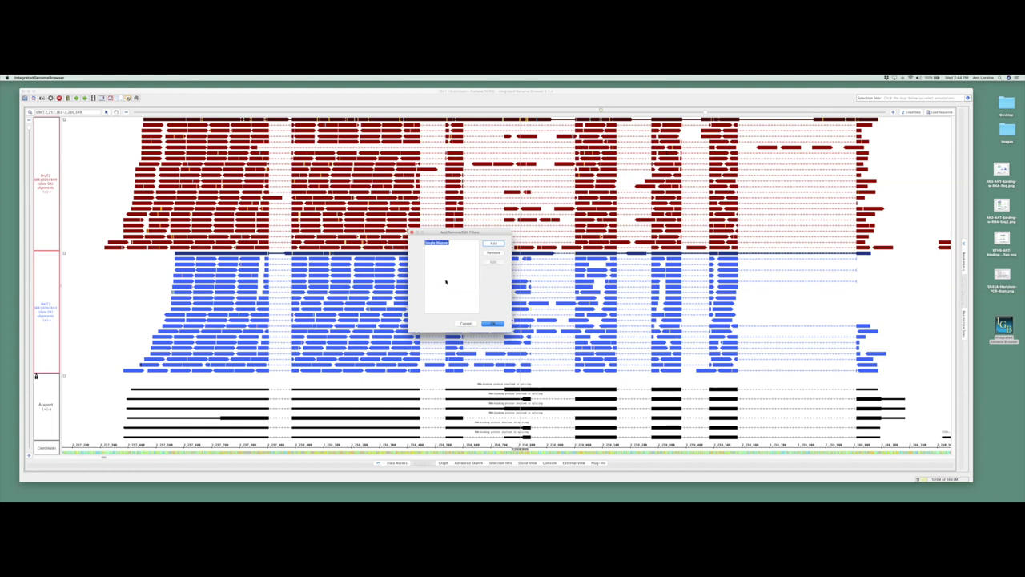
Step: Add a "Reads with gaps" filter alongside Single Mapper and apply both filters to the tracks
{"action": "left_click", "coordinate": [497, 244]}
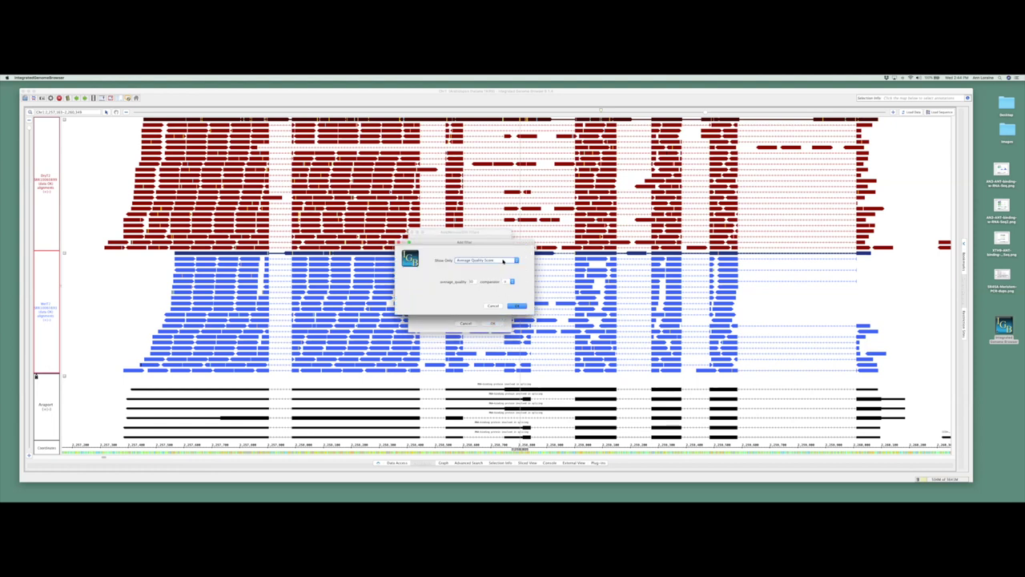
{"action": "left_click", "coordinate": [502, 261]}
{"action": "scroll", "coordinate": [481, 285], "scroll_direction": "down", "scroll_amount": 2}
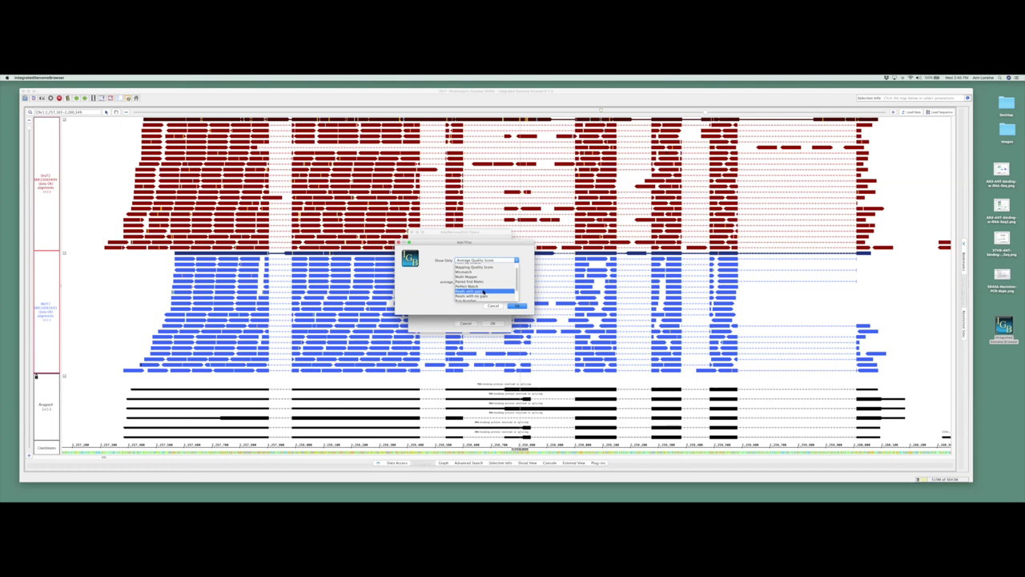
{"action": "left_click", "coordinate": [485, 291]}
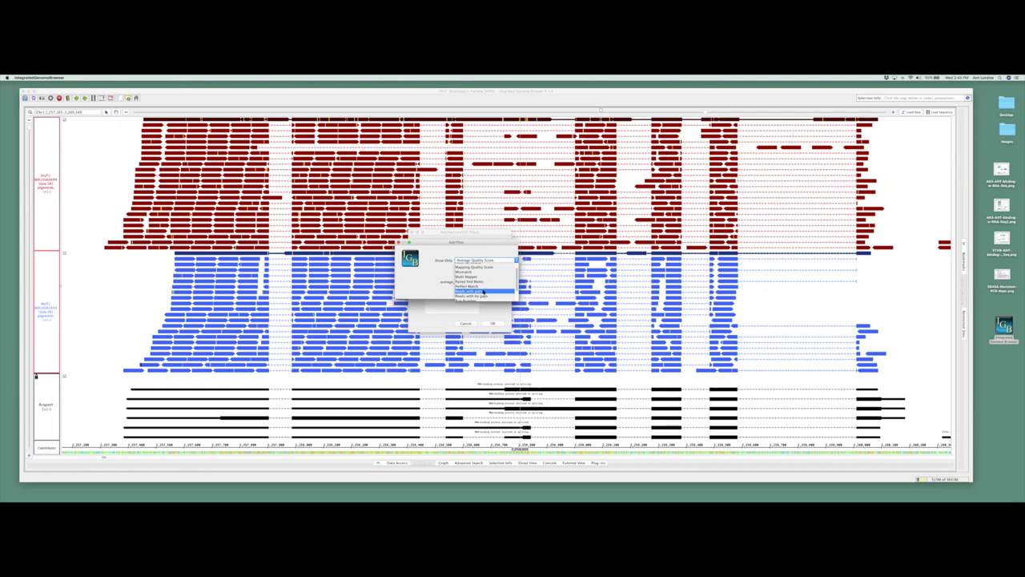
{"action": "left_click", "coordinate": [500, 290]}
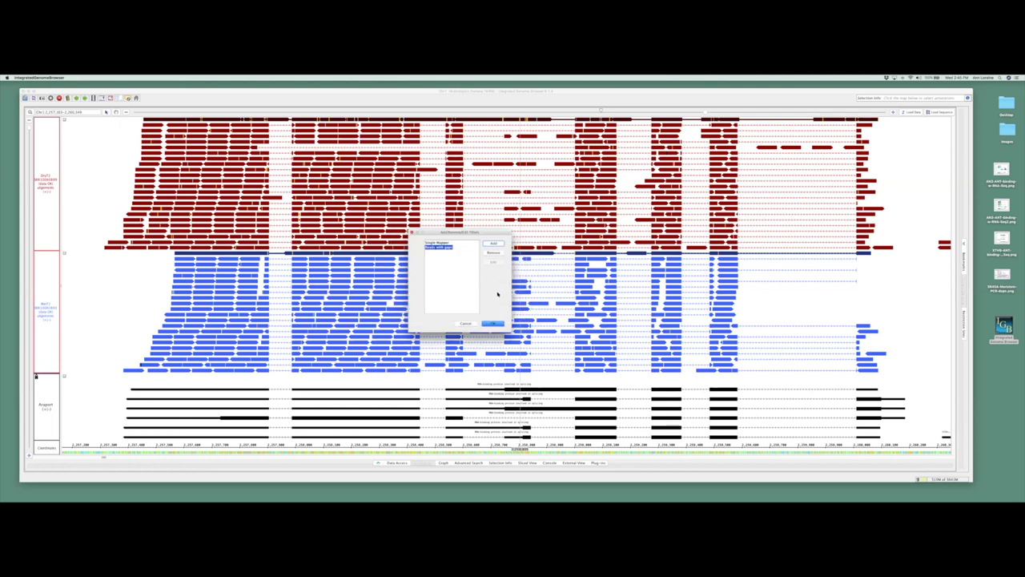
{"action": "left_click", "coordinate": [494, 323]}
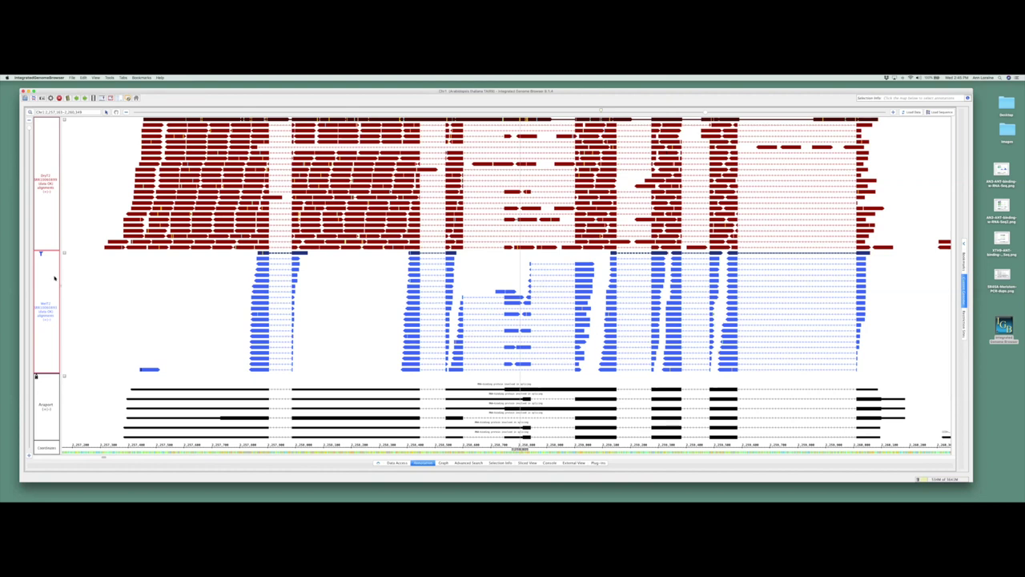
Step: Widen the track label column, and enlarge the blue alignment track with its stack height optimized to fit the filtered reads
{"action": "left_click_drag", "start_coordinate": [59, 282], "coordinate": [76, 285]}
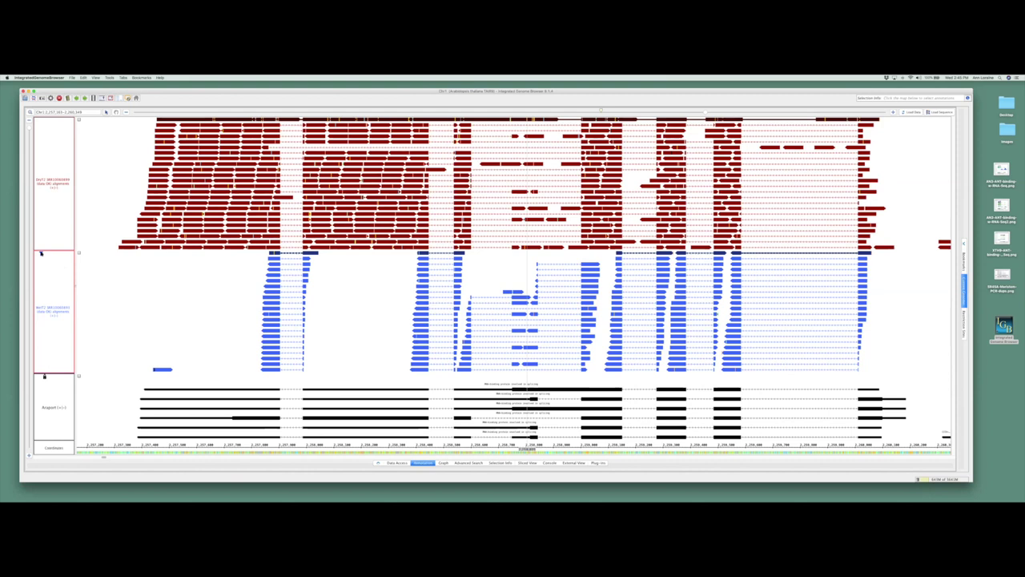
{"action": "left_click", "coordinate": [359, 291]}
{"action": "left_click", "coordinate": [64, 281]}
{"action": "left_click_drag", "start_coordinate": [60, 249], "coordinate": [64, 166]}
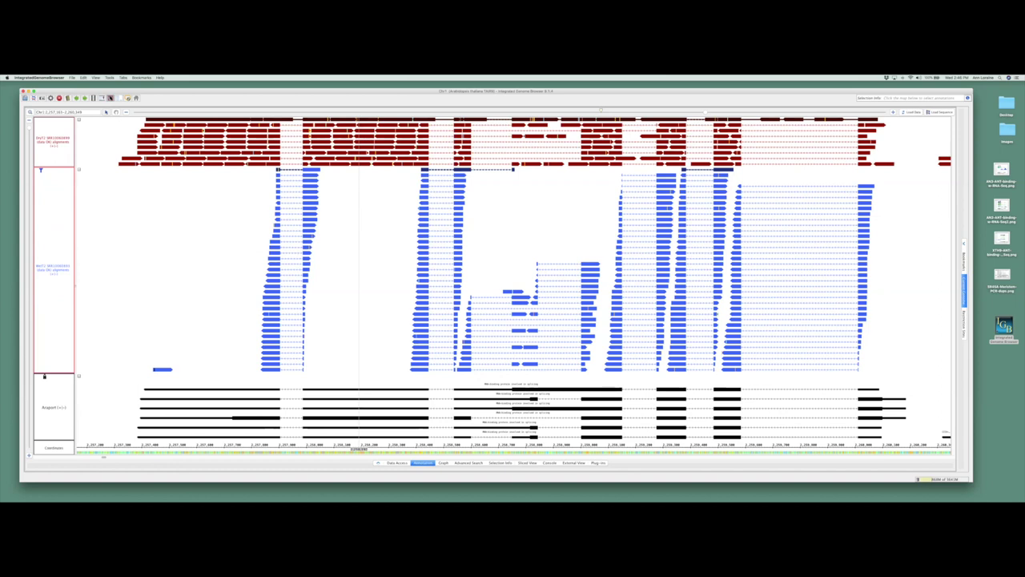
{"action": "left_click", "coordinate": [110, 98]}
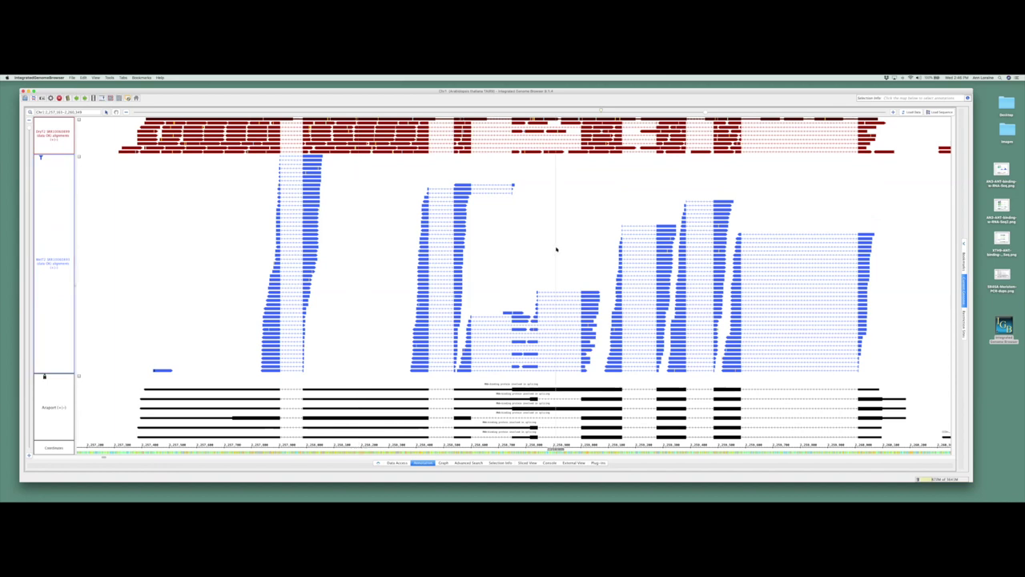
Step: Compare the blue gapped reads around the alternative exon with the lowest SR45A gene model, selecting reads that share its splice junctions
{"action": "left_click", "coordinate": [552, 293]}
{"action": "left_click_drag", "start_coordinate": [554, 299], "coordinate": [498, 368]}
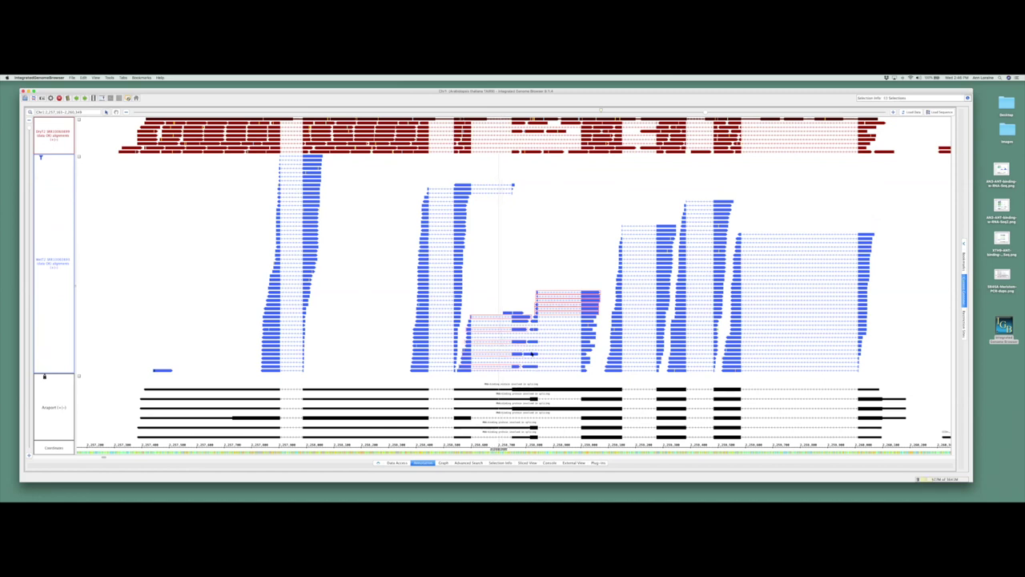
{"action": "left_click", "coordinate": [542, 334]}
{"action": "left_click_drag", "start_coordinate": [542, 334], "coordinate": [543, 358]}
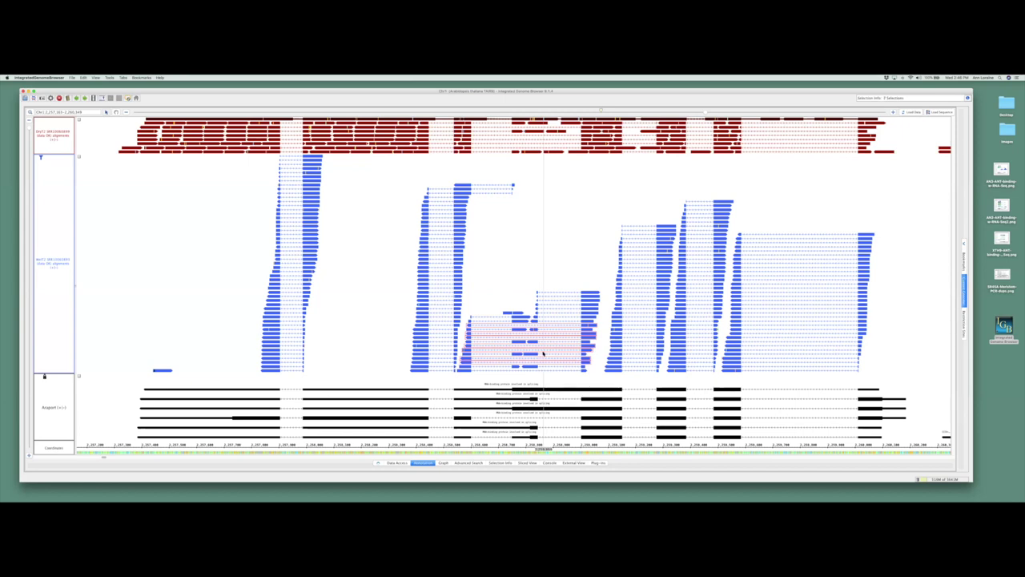
{"action": "left_click", "coordinate": [542, 266]}
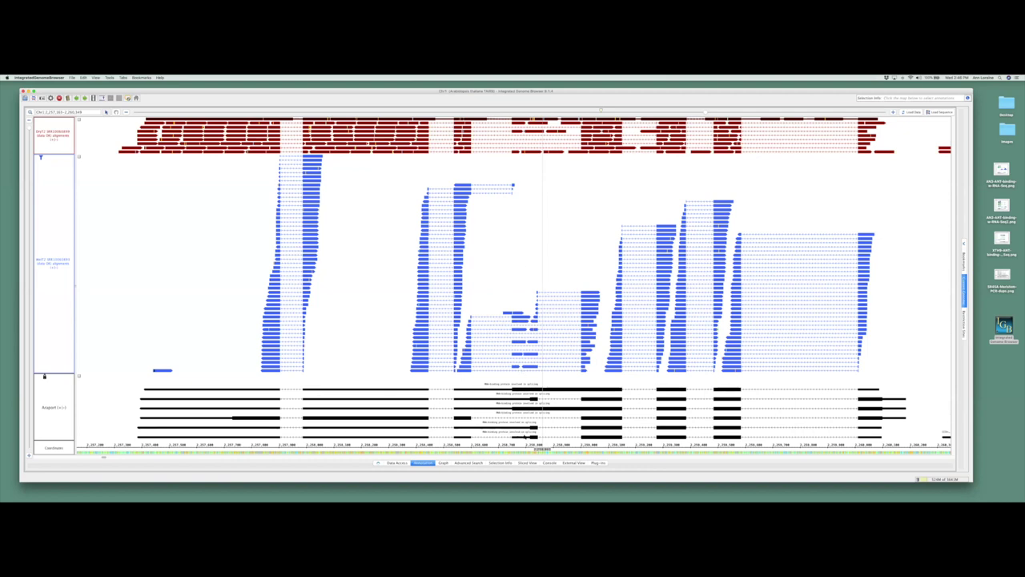
{"action": "left_click", "coordinate": [524, 438]}
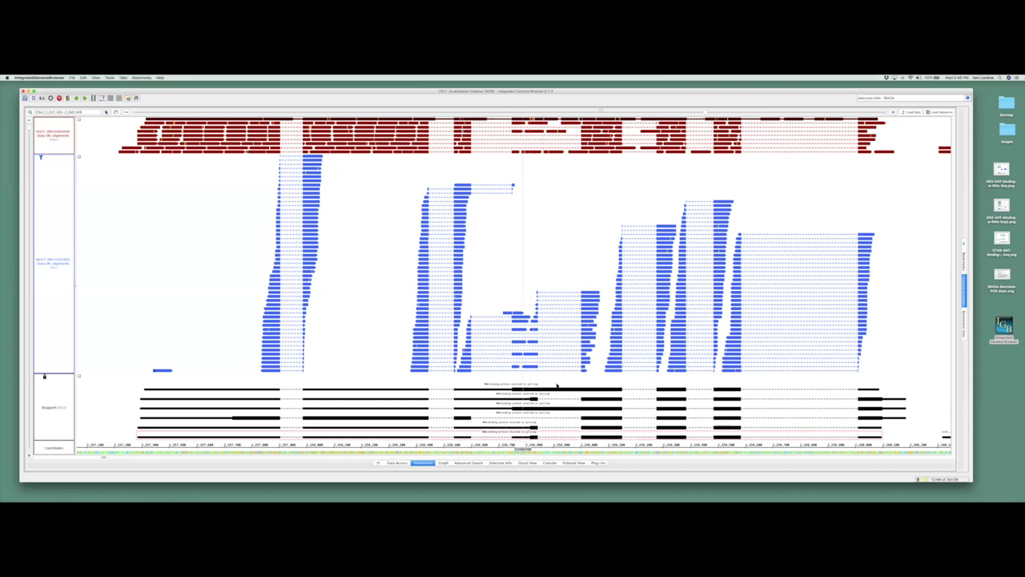
{"action": "left_click", "coordinate": [496, 318]}
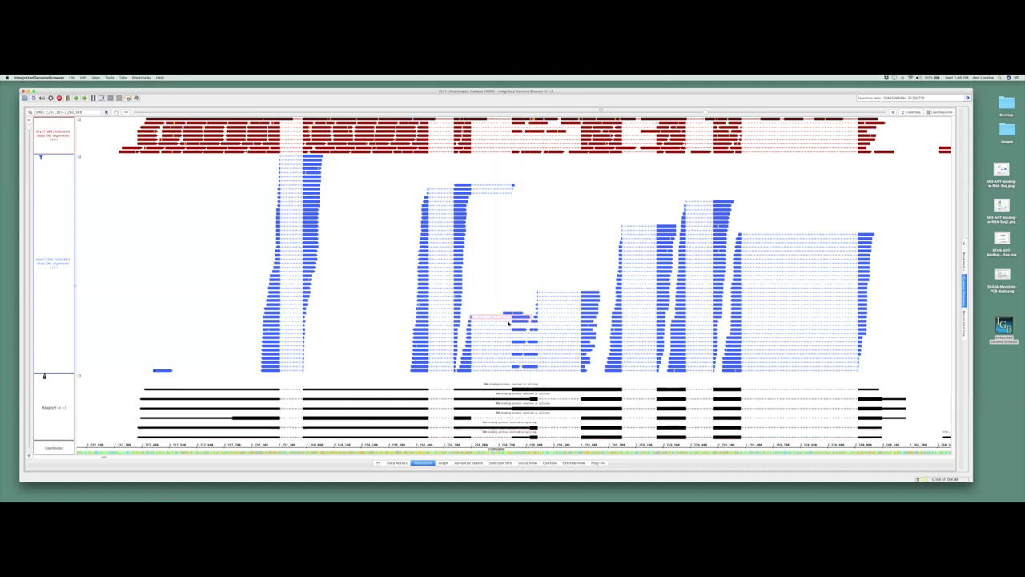
Step: Select together the blue reads that skip the alternative exon to count them, and compare them with the fourth SR45A gene model
{"action": "left_click", "coordinate": [507, 327]}
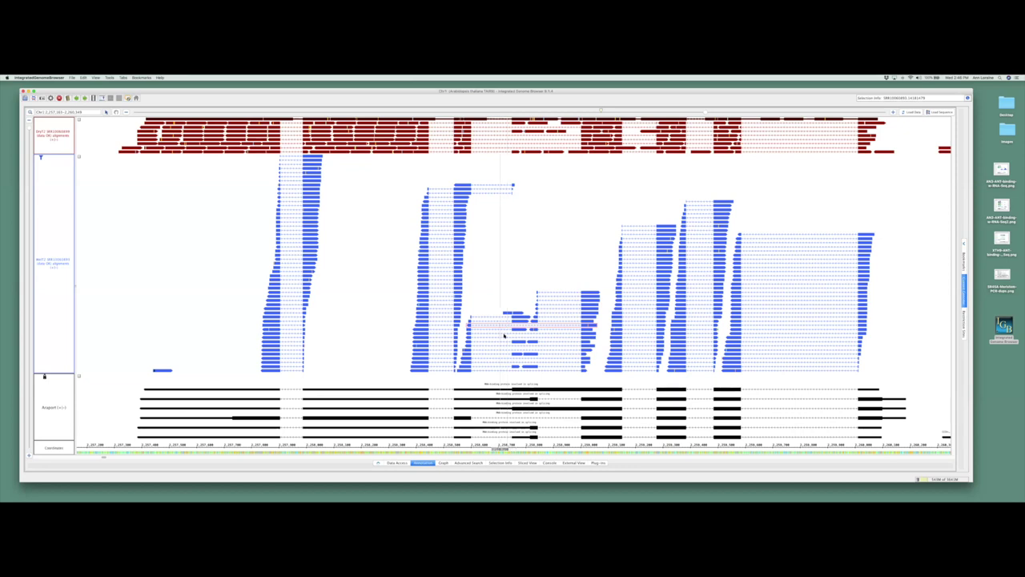
{"action": "left_click", "coordinate": [504, 333], "text": "shift"}
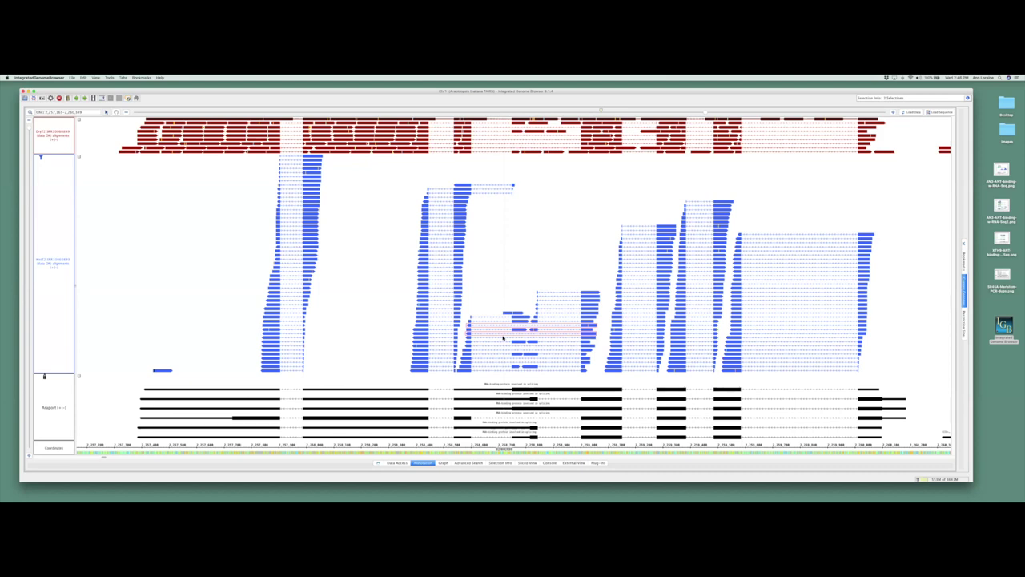
{"action": "left_click", "coordinate": [503, 351], "text": "shift"}
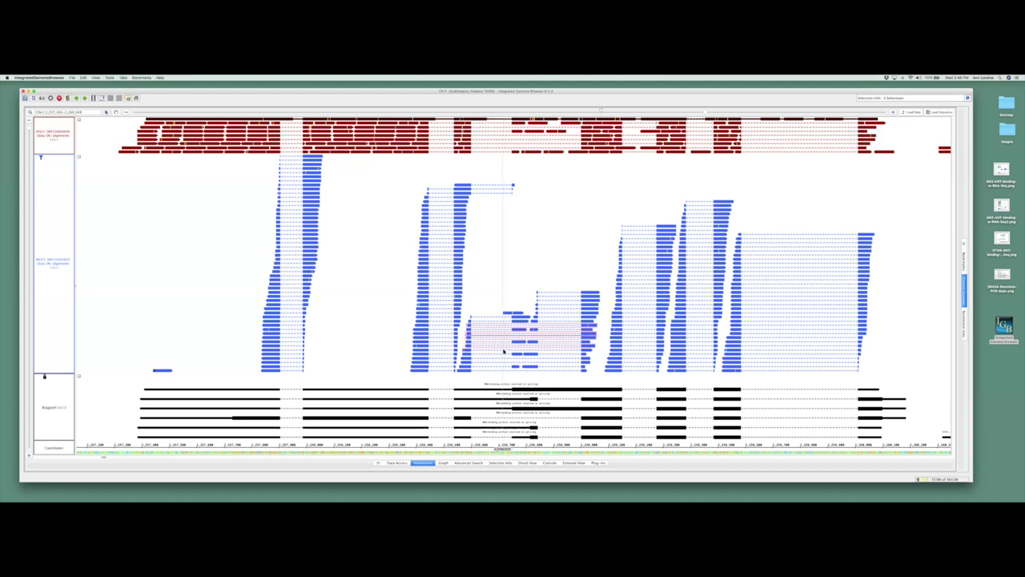
{"action": "left_click", "coordinate": [503, 362], "text": "shift"}
{"action": "left_click", "coordinate": [502, 363], "text": "shift"}
{"action": "left_click", "coordinate": [503, 370], "text": "shift"}
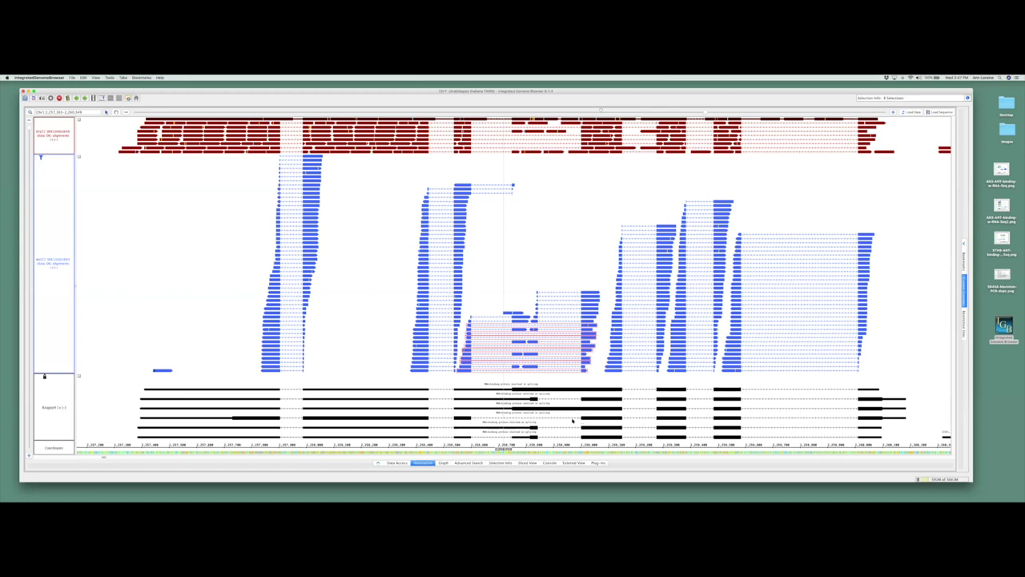
{"action": "left_click", "coordinate": [469, 418]}
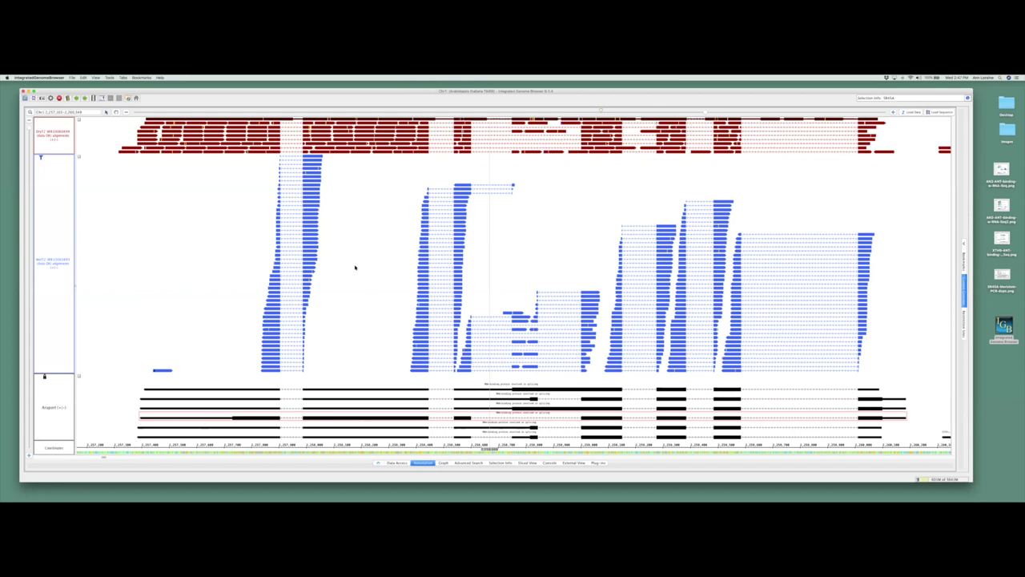
{"action": "left_click", "coordinate": [361, 258]}
Step: Enlarge the red alignment track, and select all blue gapped reads across the gene to count them
{"action": "left_click", "coordinate": [49, 193]}
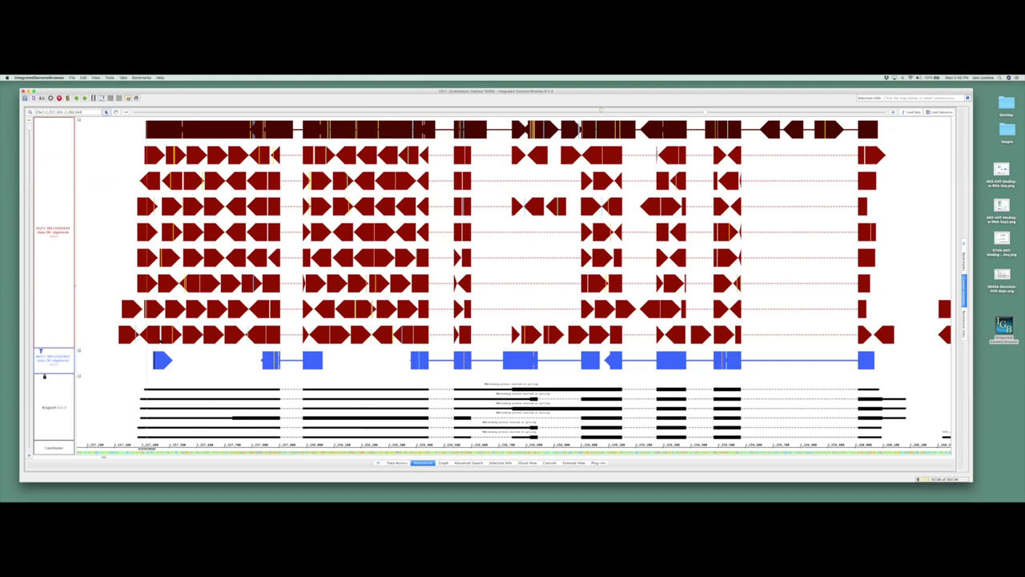
{"action": "left_click_drag", "start_coordinate": [146, 347], "coordinate": [886, 374]}
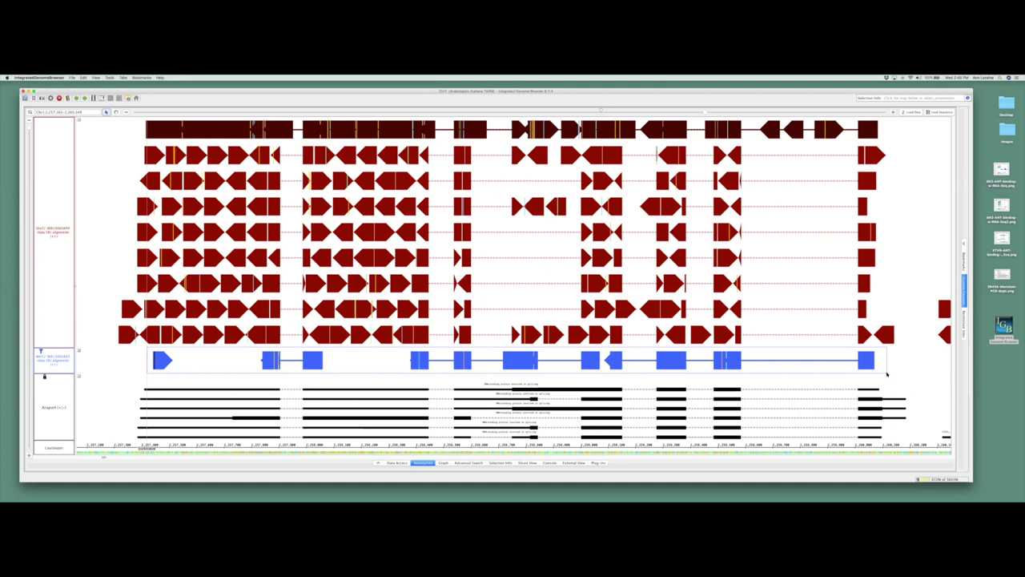
{"action": "left_click_drag", "start_coordinate": [886, 374], "coordinate": [888, 374]}
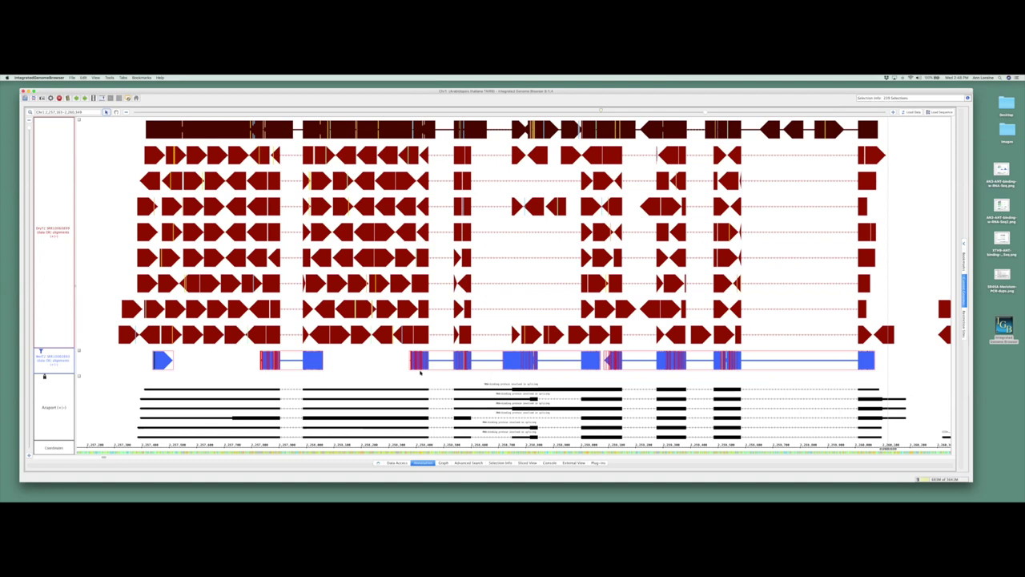
{"action": "left_click", "coordinate": [92, 360]}
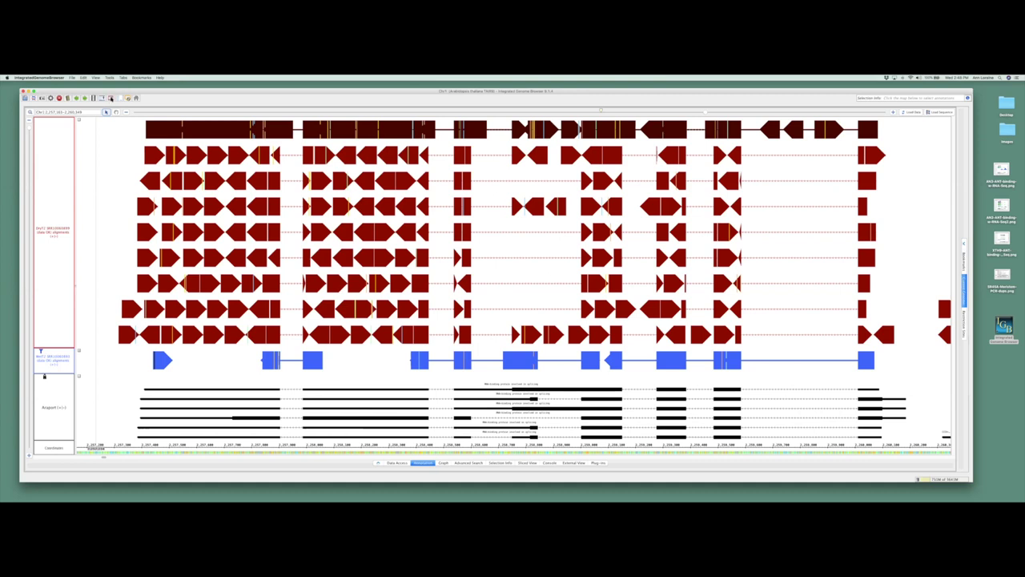
Step: Optimize the red track's stack height, and select all its reads across the gene to count them
{"action": "left_click", "coordinate": [111, 97]}
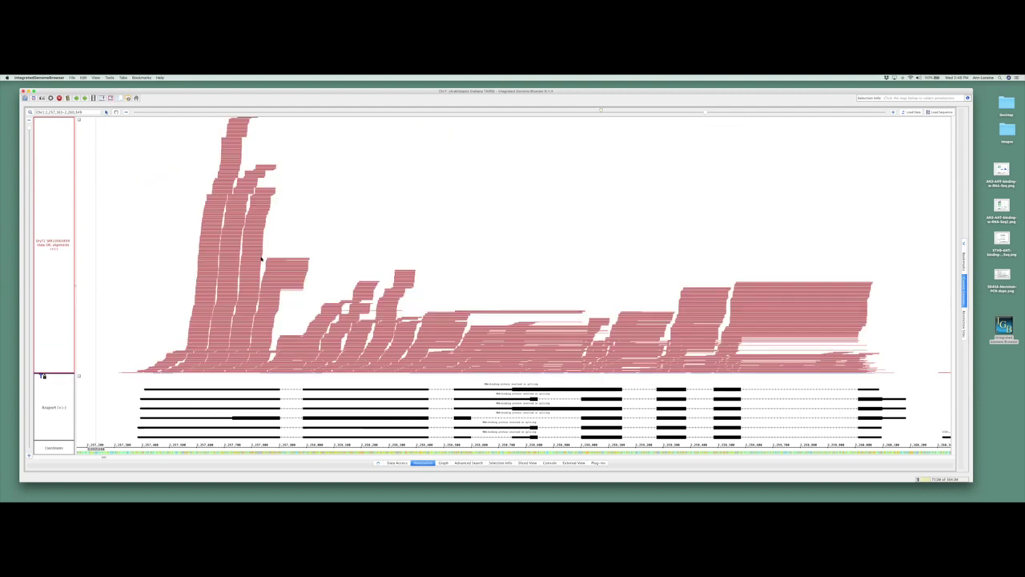
{"action": "left_click_drag", "start_coordinate": [911, 380], "coordinate": [140, 120]}
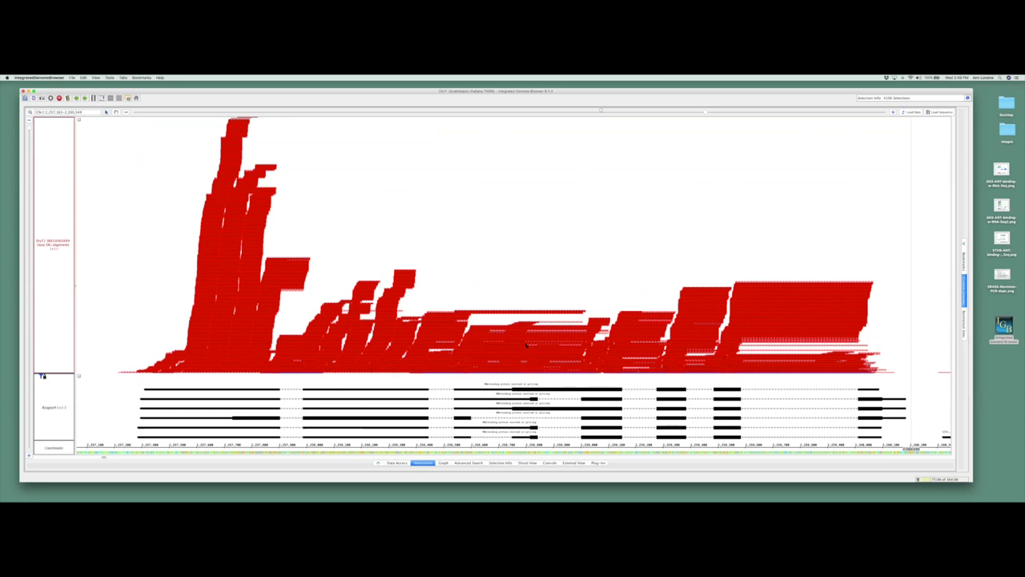
{"action": "left_click", "coordinate": [65, 266]}
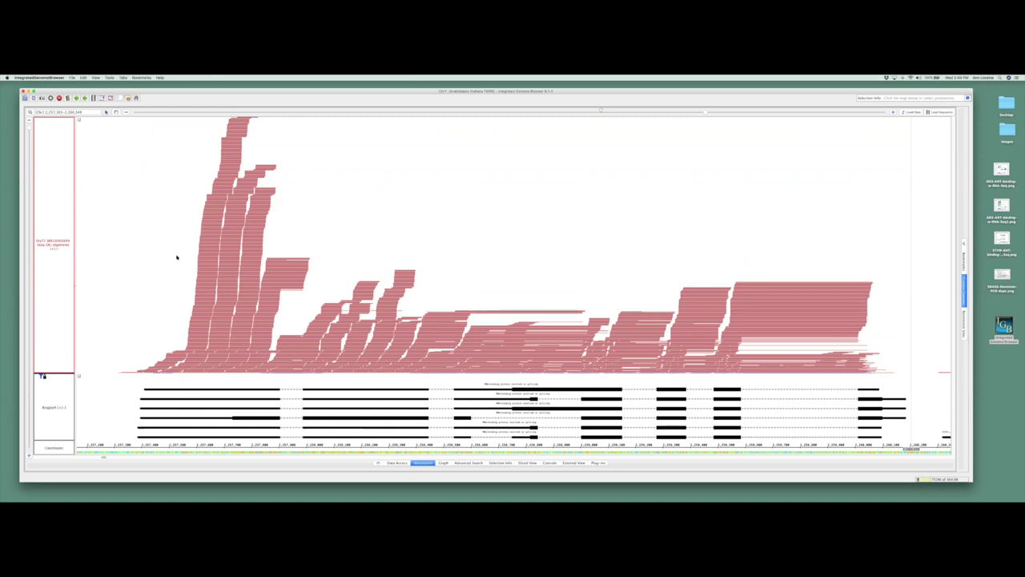
{"action": "left_click", "coordinate": [484, 264]}
Step: Add a filter to the red alignment track that shows only Single Mapper reads
{"action": "left_click_drag", "start_coordinate": [32, 133], "coordinate": [39, 175]}
{"action": "left_click_drag", "start_coordinate": [40, 434], "coordinate": [39, 373]}
{"action": "right_click", "coordinate": [52, 196]}
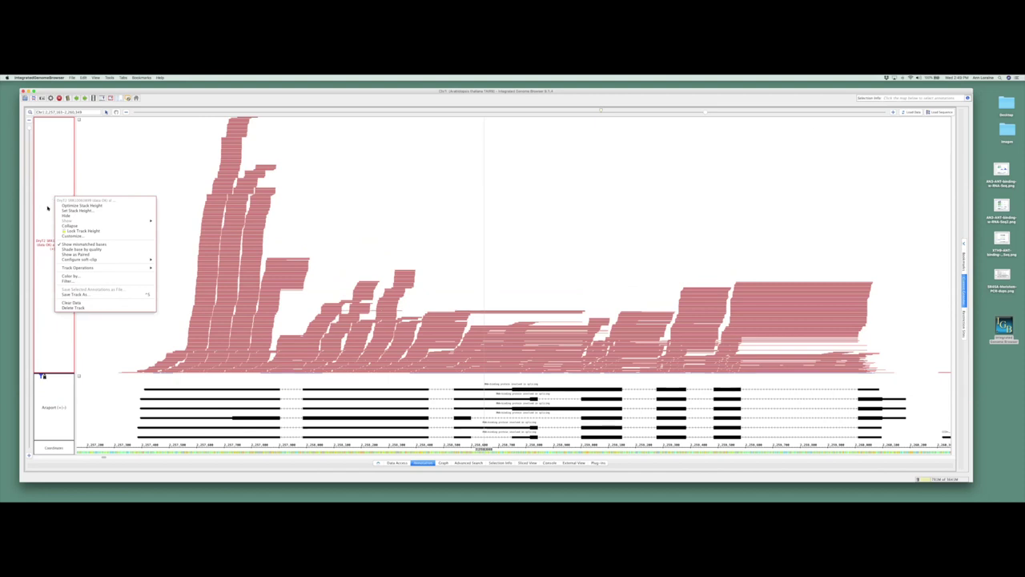
{"action": "left_click", "coordinate": [69, 280]}
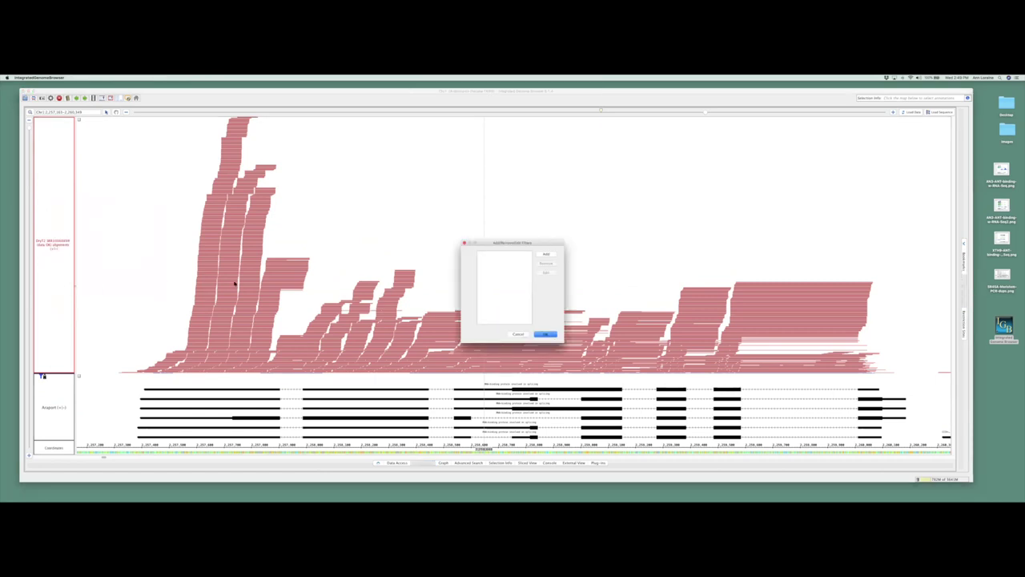
{"action": "left_click", "coordinate": [552, 254]}
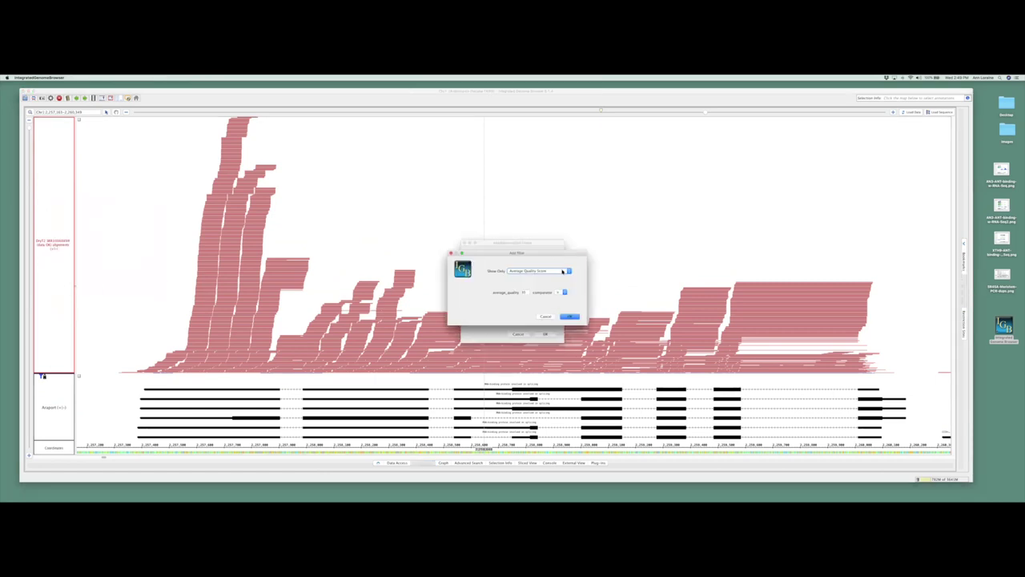
{"action": "left_click", "coordinate": [566, 271]}
{"action": "left_click_drag", "start_coordinate": [569, 280], "coordinate": [571, 307]}
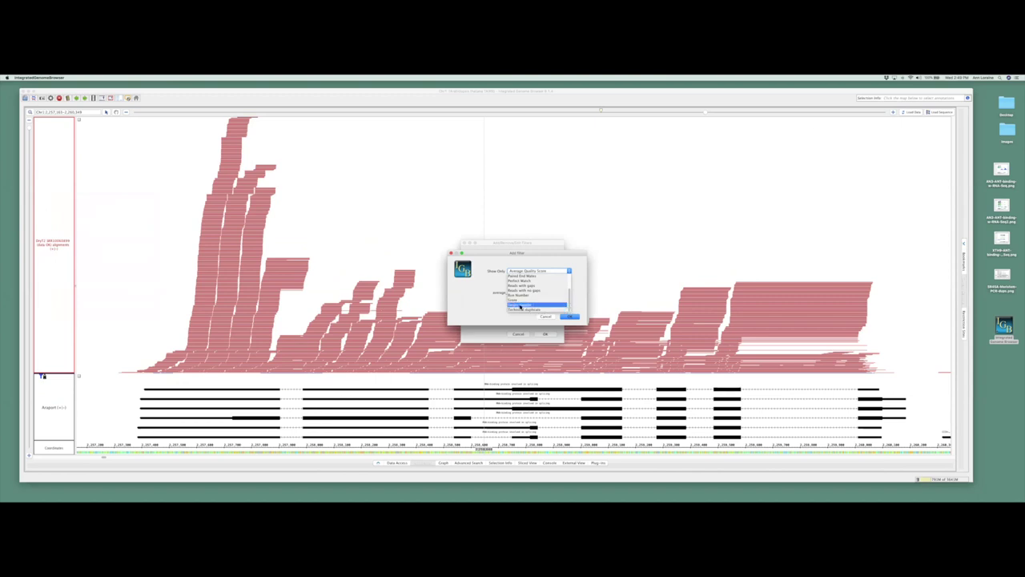
{"action": "left_click", "coordinate": [522, 305]}
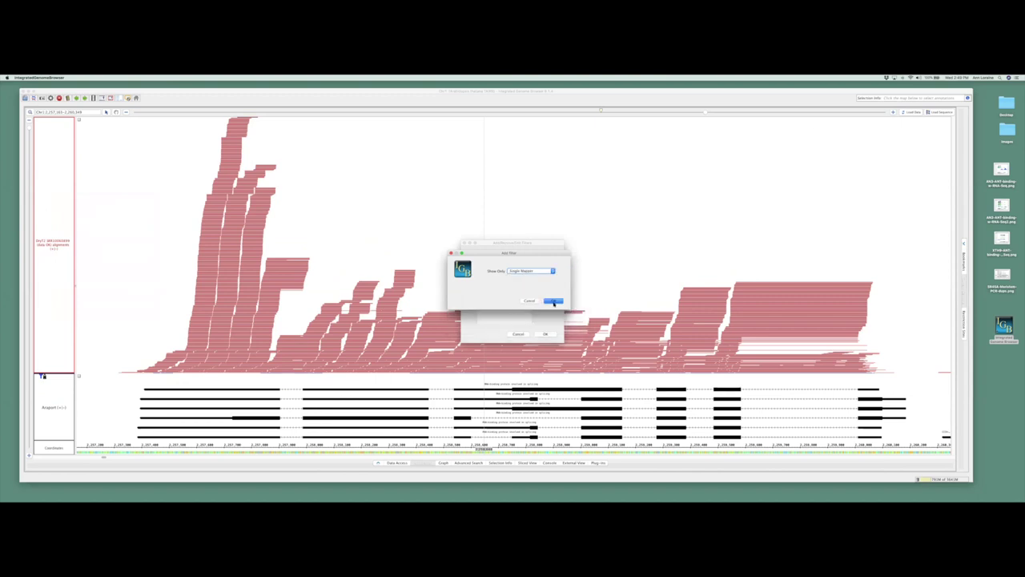
{"action": "left_click", "coordinate": [553, 301]}
Step: Add a second filter for reads with gaps, and apply both filters to the red track
{"action": "left_click", "coordinate": [546, 255]}
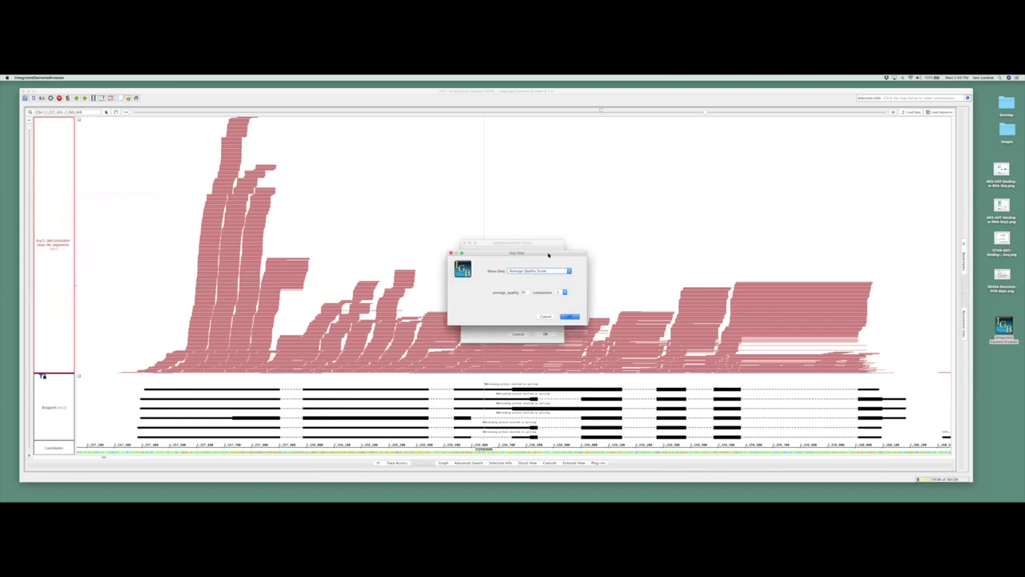
{"action": "left_click", "coordinate": [549, 271]}
{"action": "scroll", "coordinate": [541, 298], "scroll_direction": "down", "scroll_amount": 2}
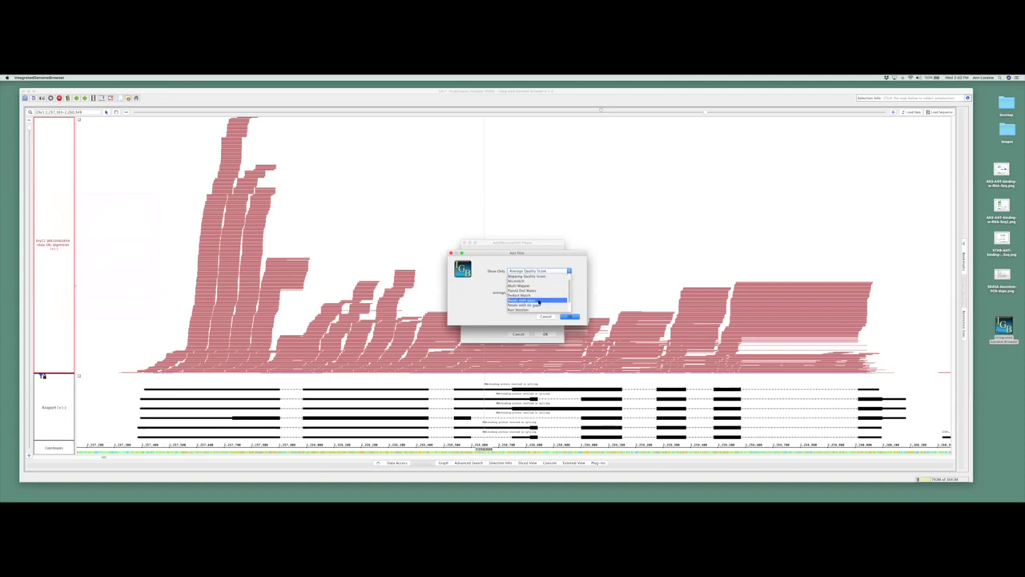
{"action": "left_click", "coordinate": [539, 300]}
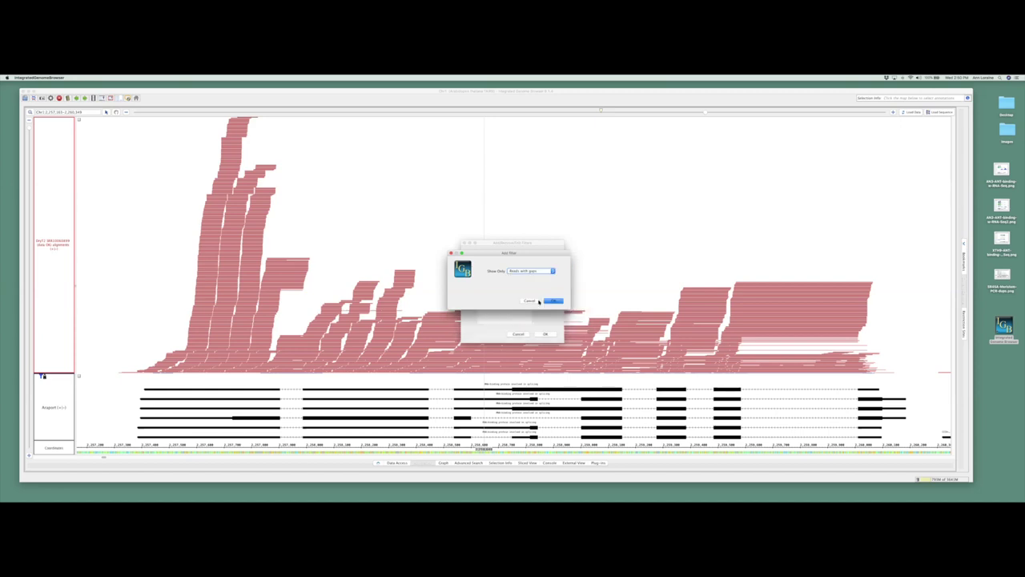
{"action": "left_click", "coordinate": [556, 301]}
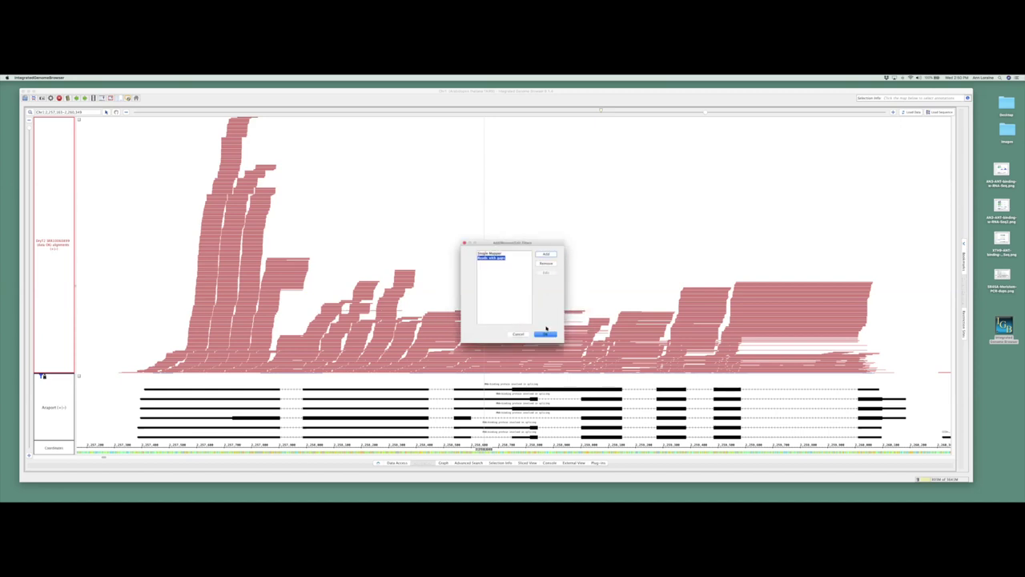
{"action": "left_click", "coordinate": [546, 333]}
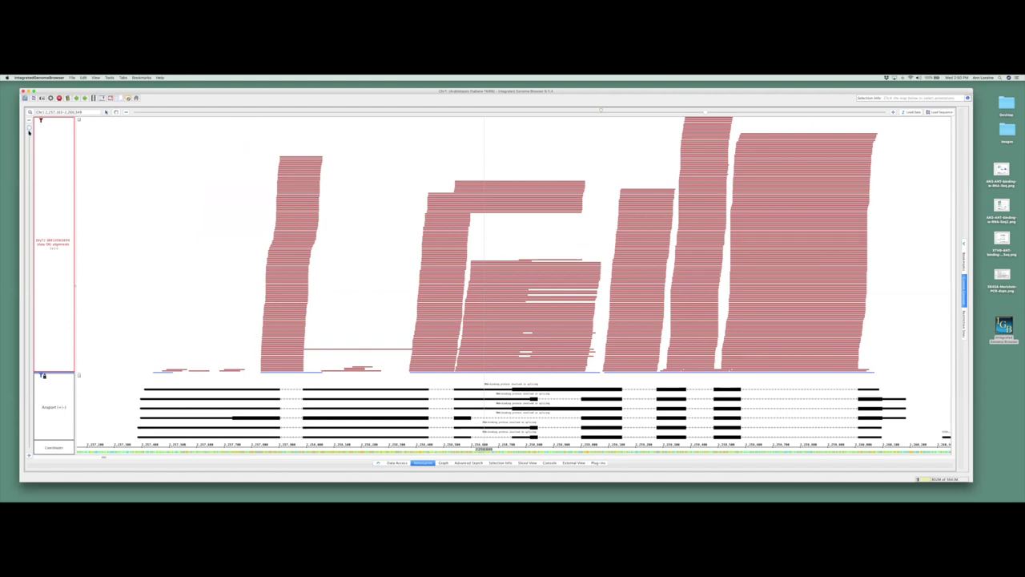
Step: Enlarge the alternative exon region, and select individual red gapped reads that span its introns to inspect their splice junctions
{"action": "left_click_drag", "start_coordinate": [26, 149], "coordinate": [26, 185]}
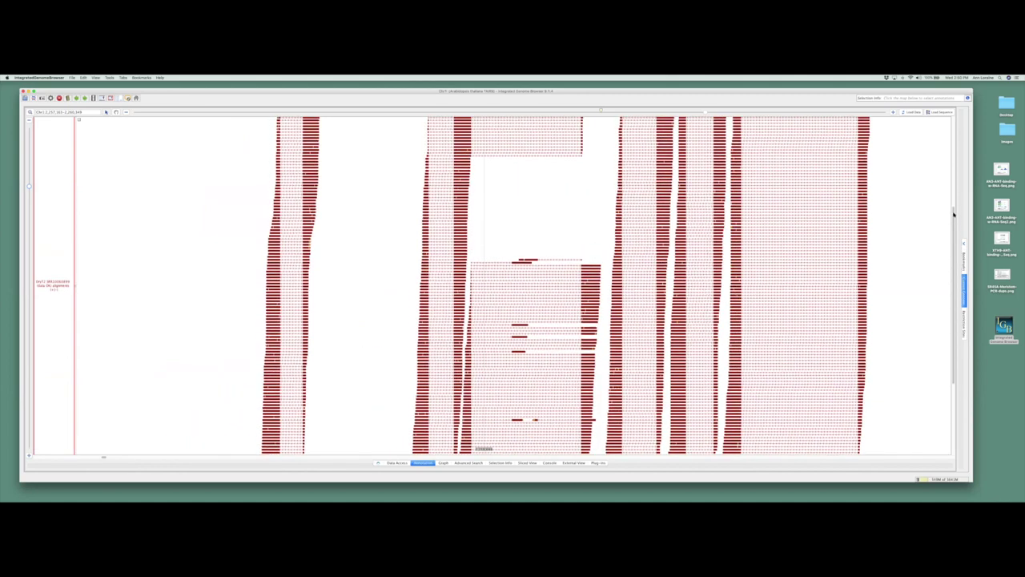
{"action": "scroll", "coordinate": [718, 326], "scroll_direction": "down", "scroll_amount": 5}
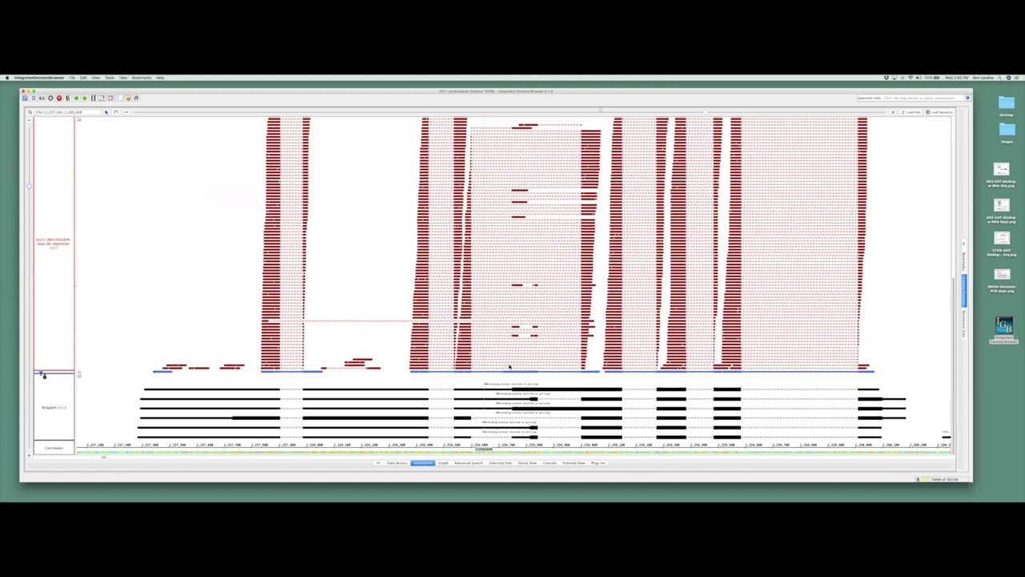
{"action": "left_click_drag", "start_coordinate": [441, 449], "coordinate": [627, 445]}
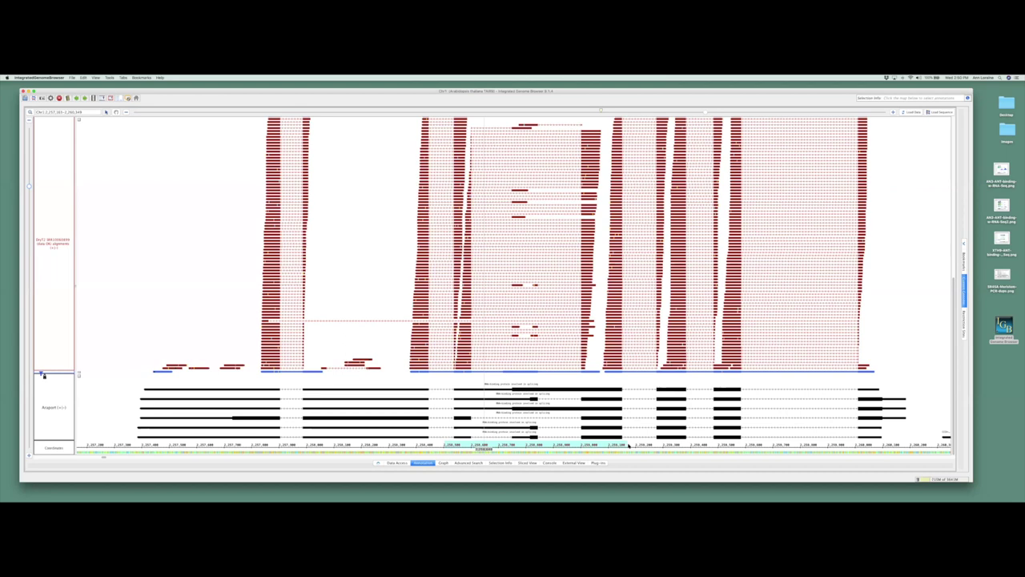
{"action": "left_click_drag", "start_coordinate": [628, 446], "coordinate": [629, 446]}
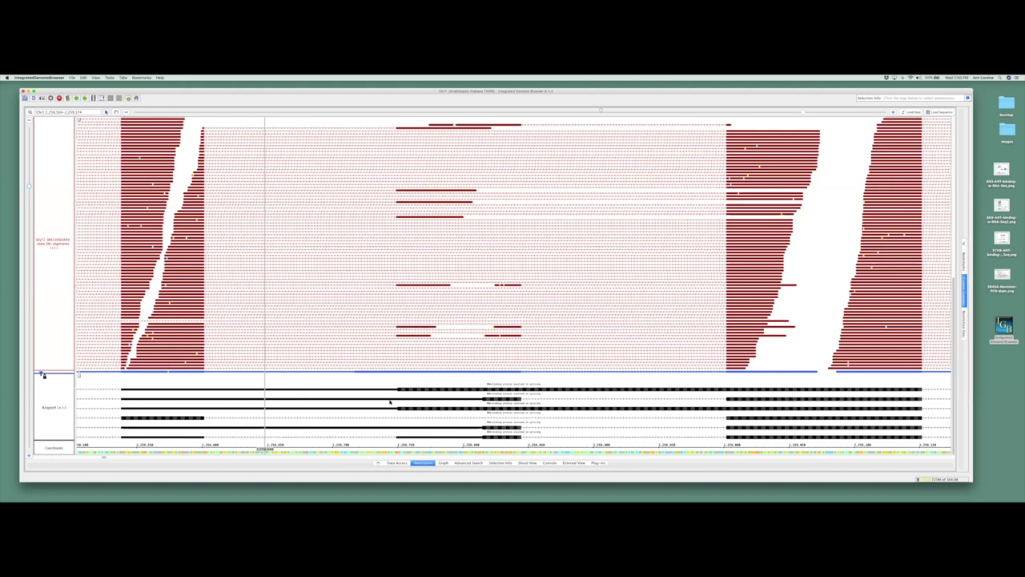
{"action": "left_click", "coordinate": [340, 307]}
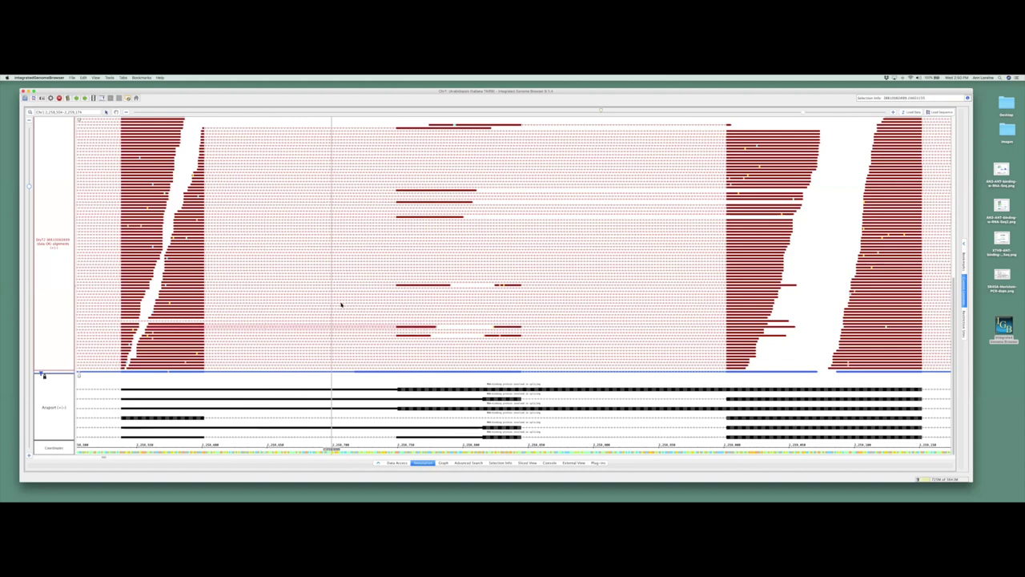
{"action": "left_click", "coordinate": [362, 240]}
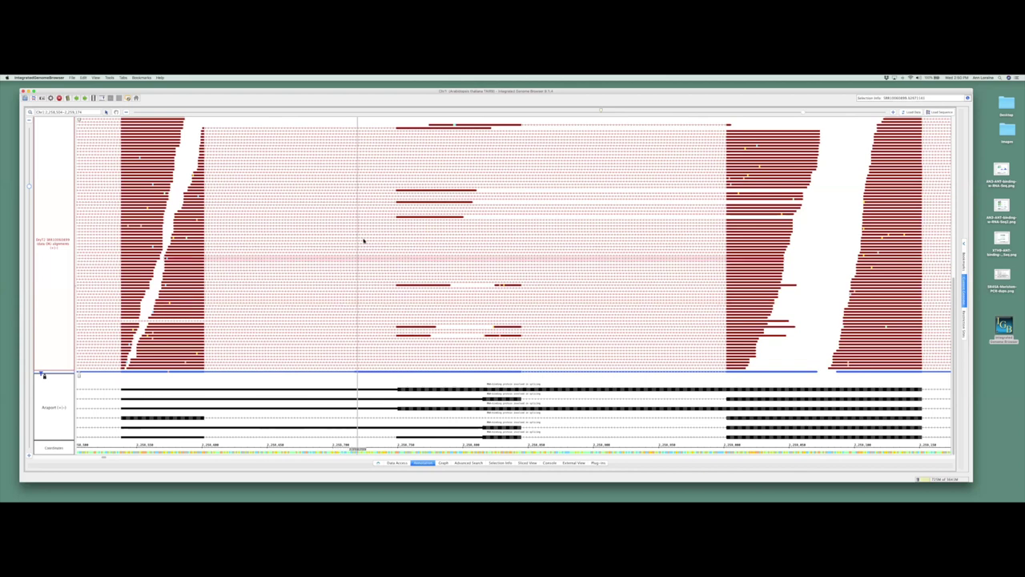
{"action": "left_click", "coordinate": [407, 174]}
{"action": "left_click", "coordinate": [536, 244]}
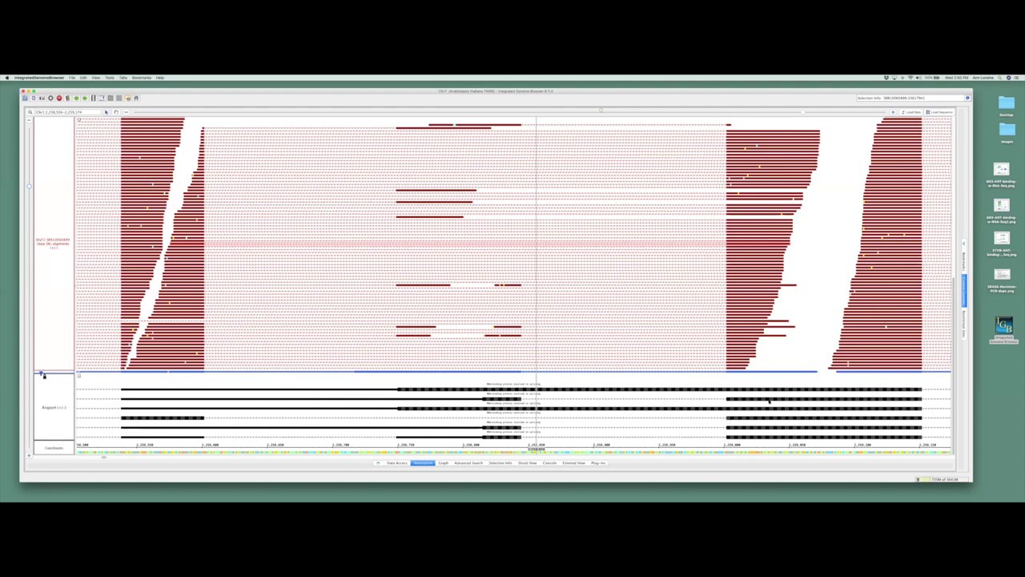
Step: Compare the red reads around the alternative exon with the fourth and lowest SR45A gene models, selecting each in turn
{"action": "mouse_move", "coordinate": [954, 338]}
{"action": "left_mouse_down"}
{"action": "mouse_move", "coordinate": [962, 262]}
{"action": "mouse_move", "coordinate": [950, 165]}
{"action": "mouse_move", "coordinate": [945, 388]}
{"action": "left_mouse_up"}
{"action": "left_click", "coordinate": [501, 418]}
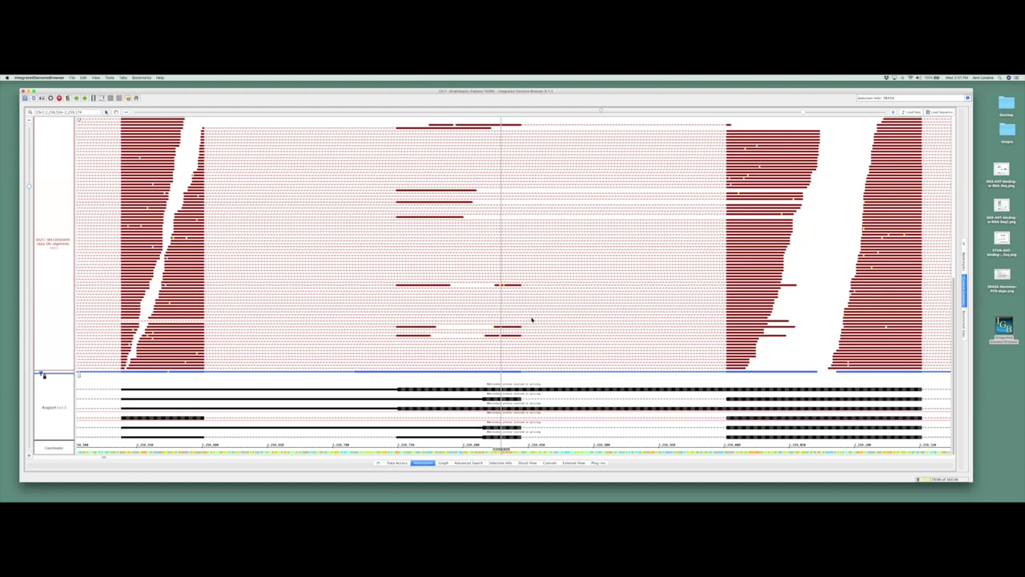
{"action": "left_click", "coordinate": [476, 438]}
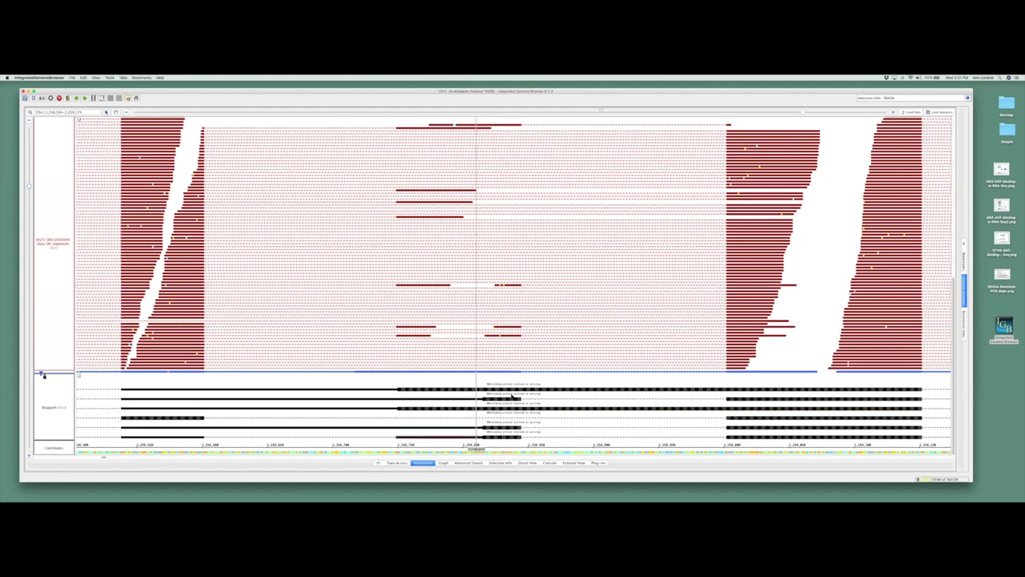
{"action": "left_click", "coordinate": [481, 248]}
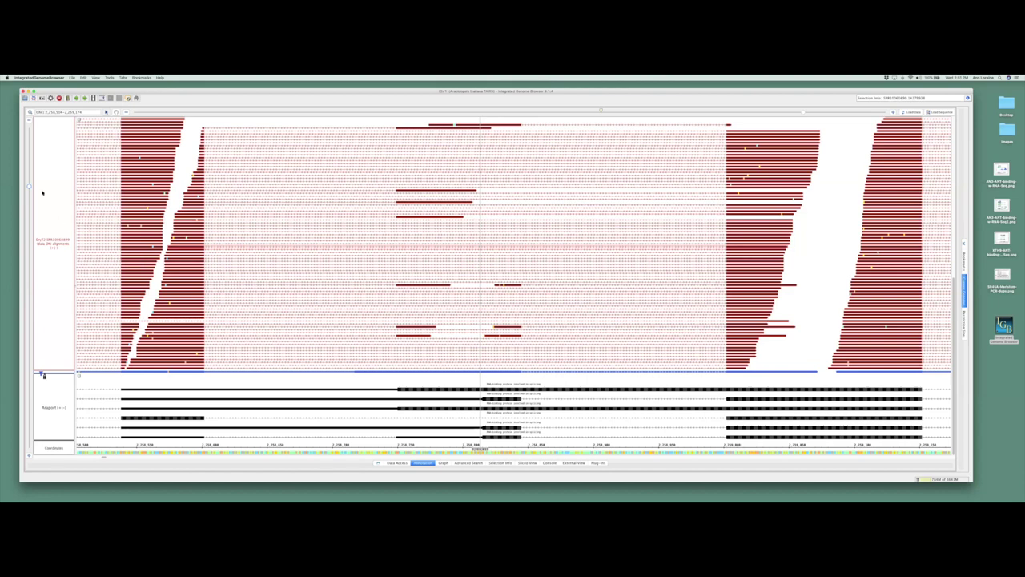
Step: Review the image export settings for the enlarged red reads, and close the dialog without saving
{"action": "left_click_drag", "start_coordinate": [31, 184], "coordinate": [41, 98]}
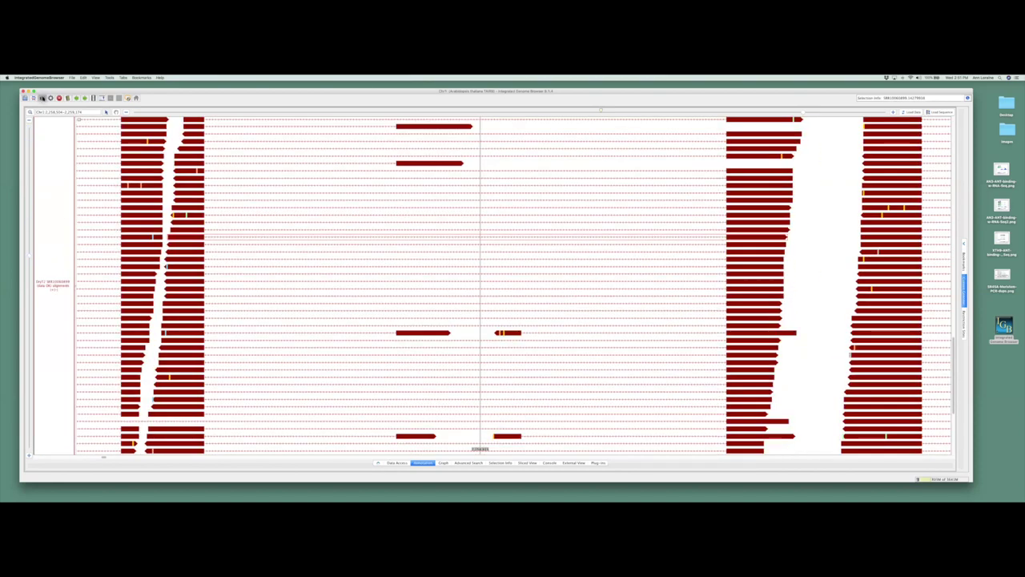
{"action": "left_click", "coordinate": [42, 98]}
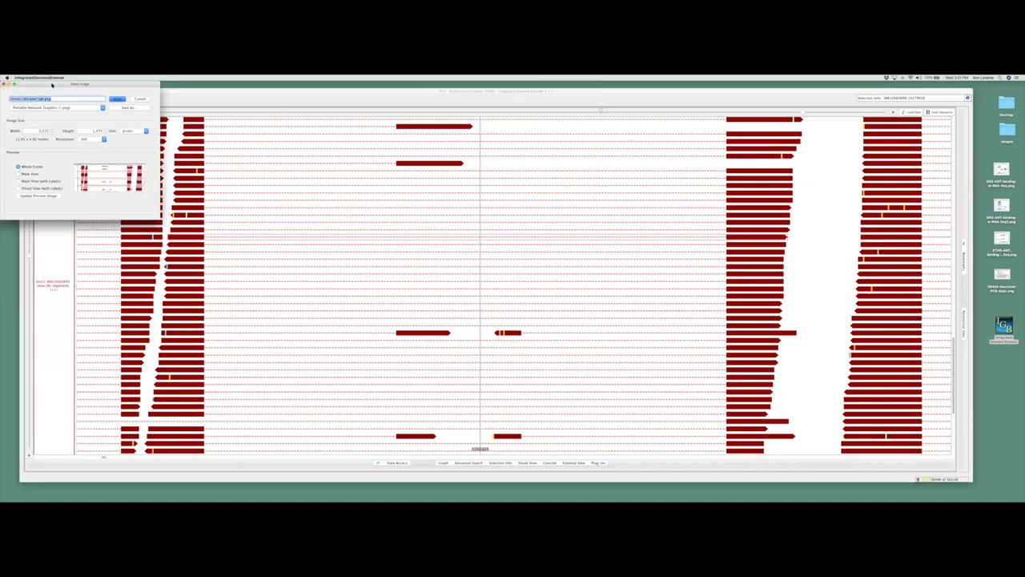
{"action": "left_click_drag", "start_coordinate": [54, 78], "coordinate": [248, 226]}
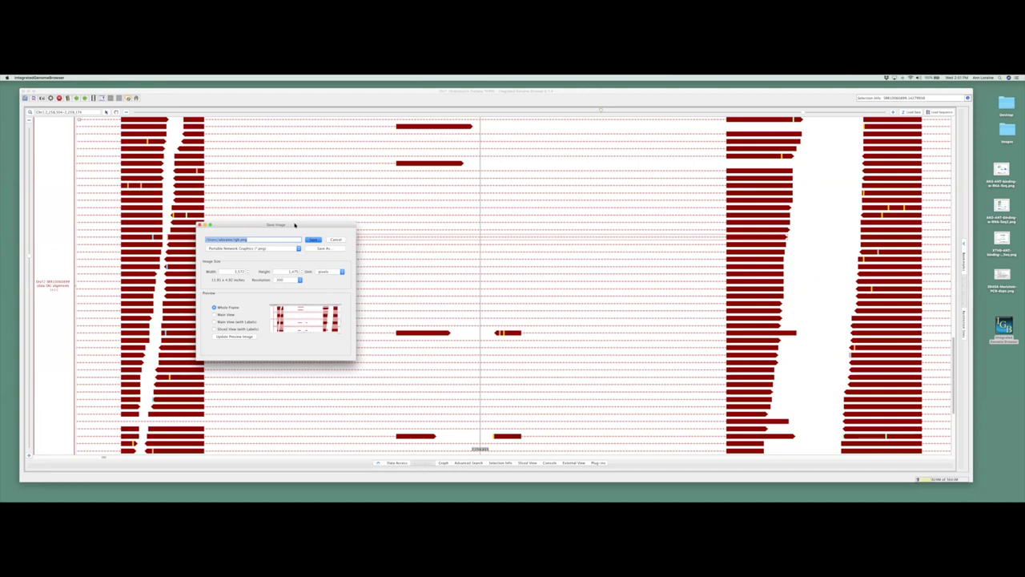
{"action": "left_click_drag", "start_coordinate": [288, 223], "coordinate": [282, 230]}
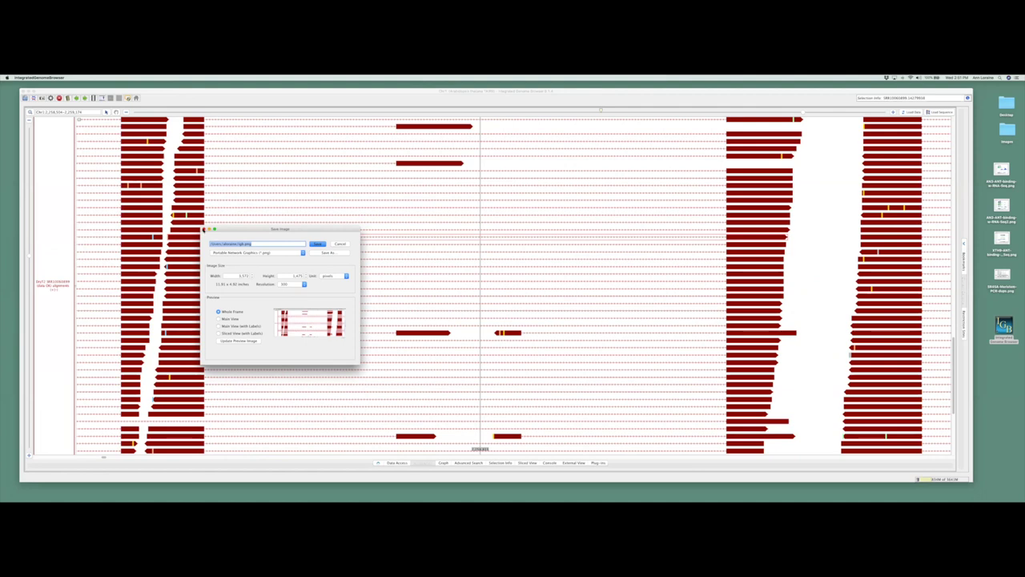
{"action": "left_click", "coordinate": [206, 230]}
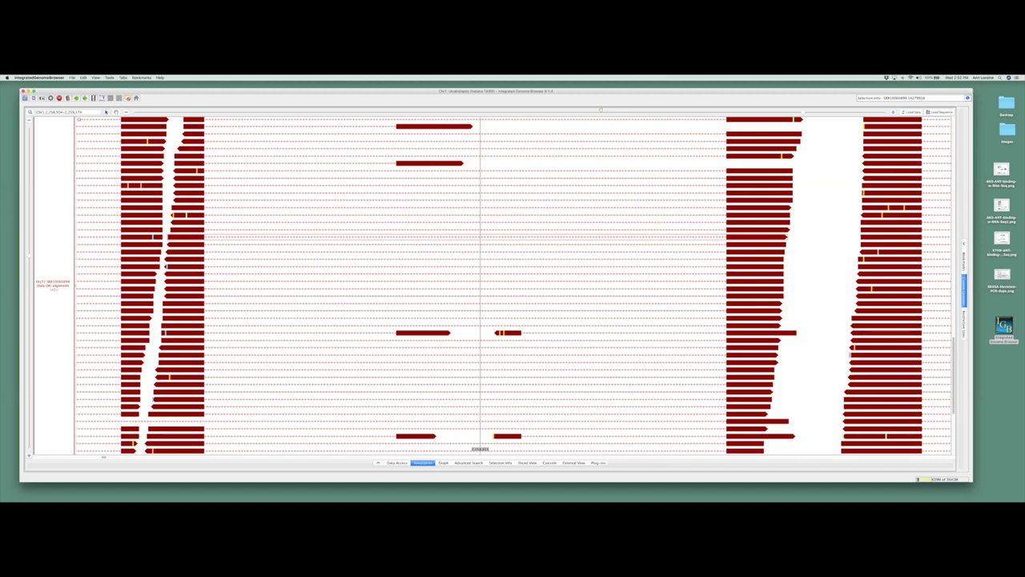
Step: Examine the red gapped reads against the gene models at the alternative exon, selecting individual reads at different stack heights
{"action": "left_click", "coordinate": [333, 307]}
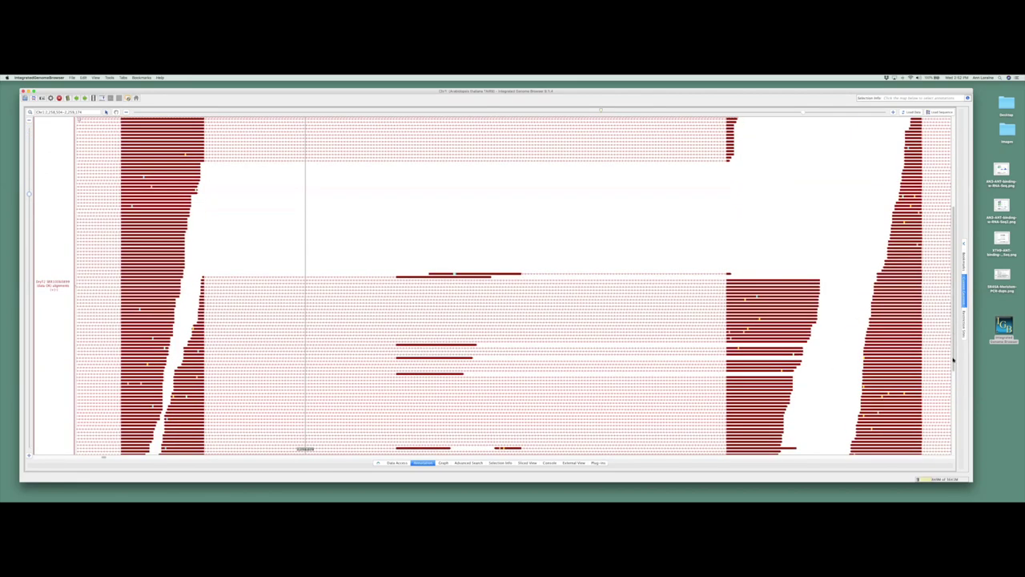
{"action": "left_click_drag", "start_coordinate": [39, 405], "coordinate": [39, 371]}
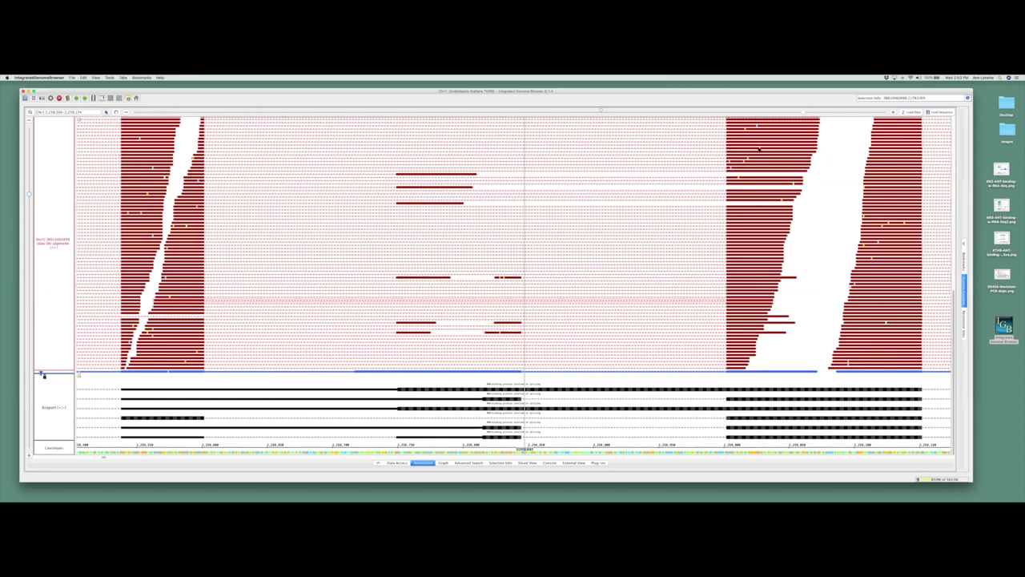
{"action": "left_click", "coordinate": [184, 228]}
{"action": "left_click", "coordinate": [190, 228]}
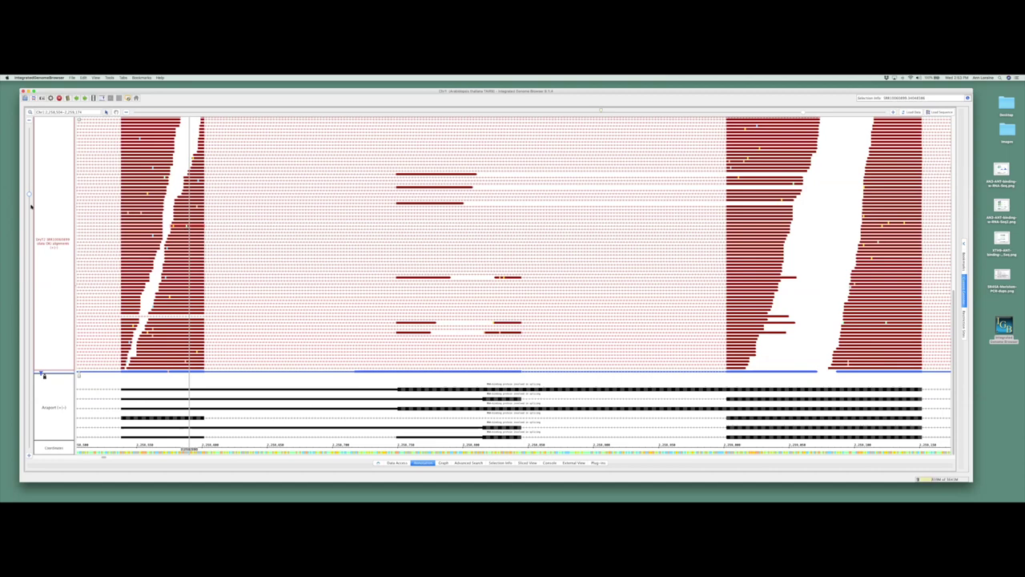
{"action": "left_click_drag", "start_coordinate": [30, 200], "coordinate": [29, 218]}
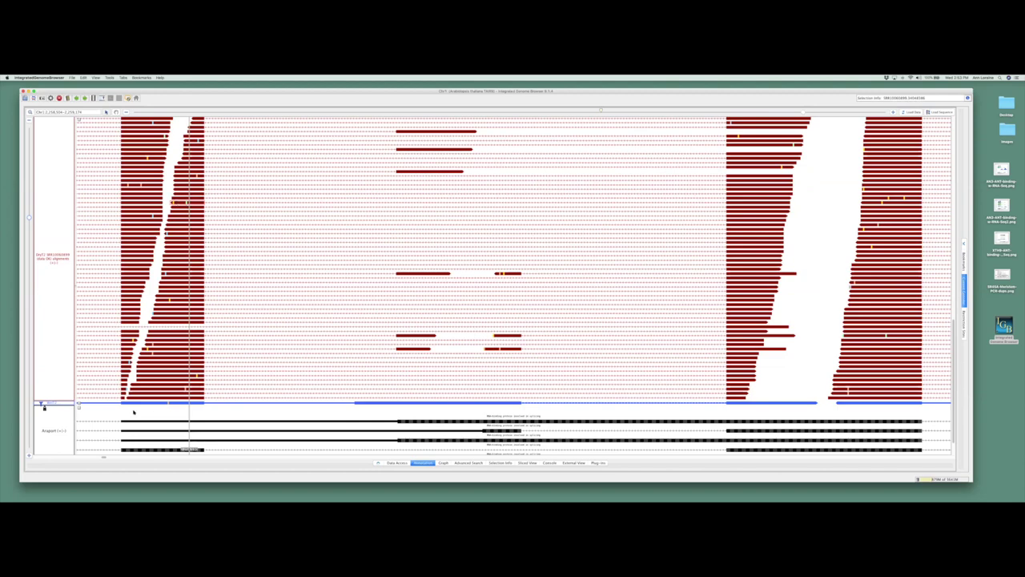
{"action": "left_click_drag", "start_coordinate": [44, 406], "coordinate": [44, 397]}
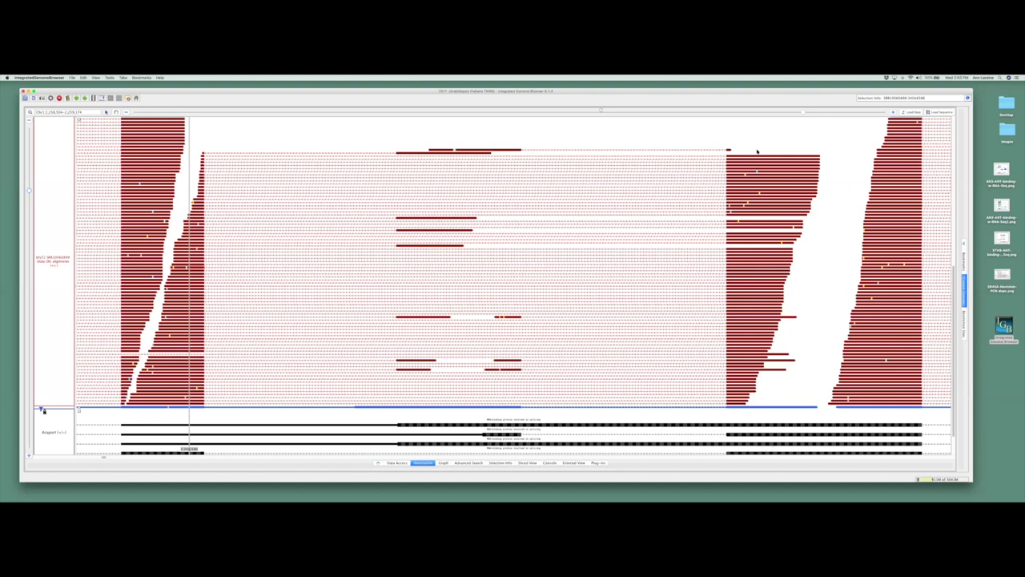
{"action": "left_click", "coordinate": [637, 130]}
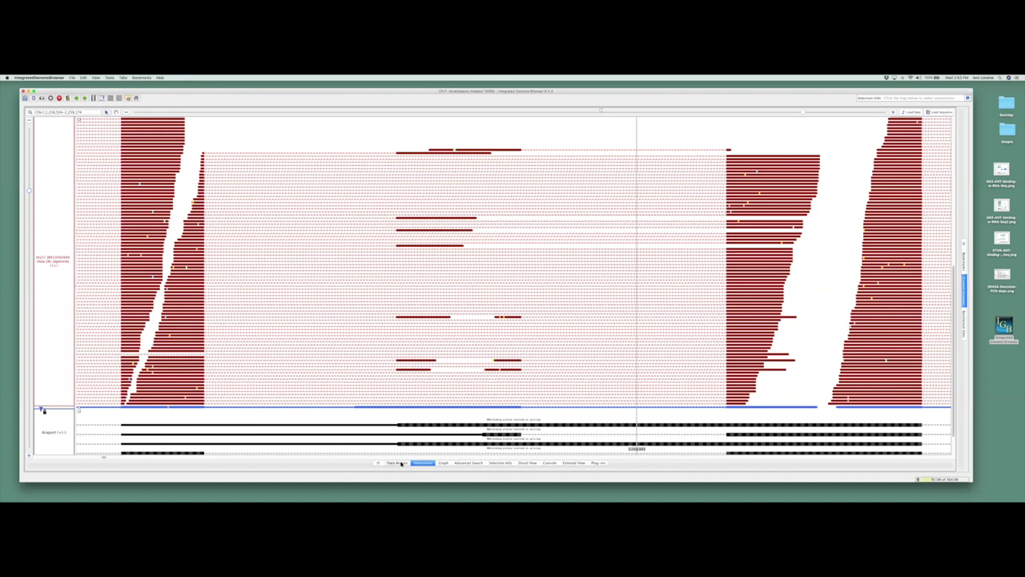
Step: Show the data management table, and delete the red alignment track, confirming its removal
{"action": "left_click", "coordinate": [396, 463]}
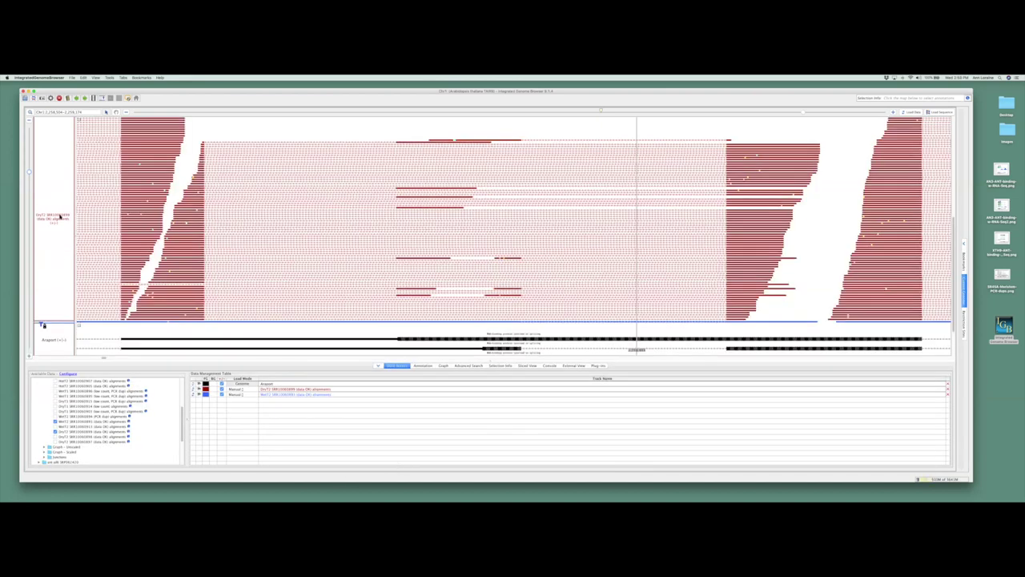
{"action": "left_click", "coordinate": [59, 216]}
{"action": "right_click", "coordinate": [56, 173]}
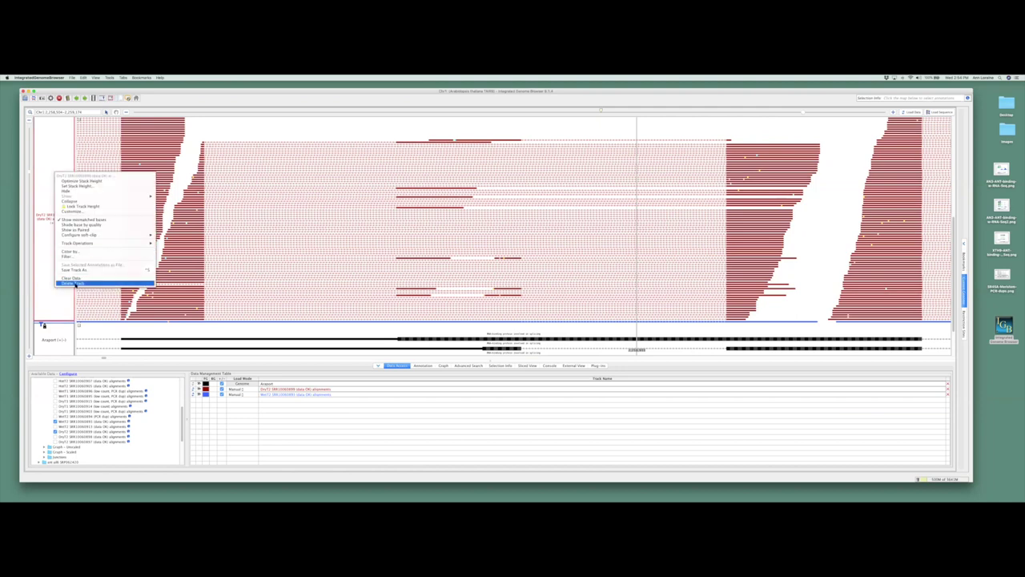
{"action": "left_click", "coordinate": [72, 283]}
{"action": "left_click", "coordinate": [576, 300]}
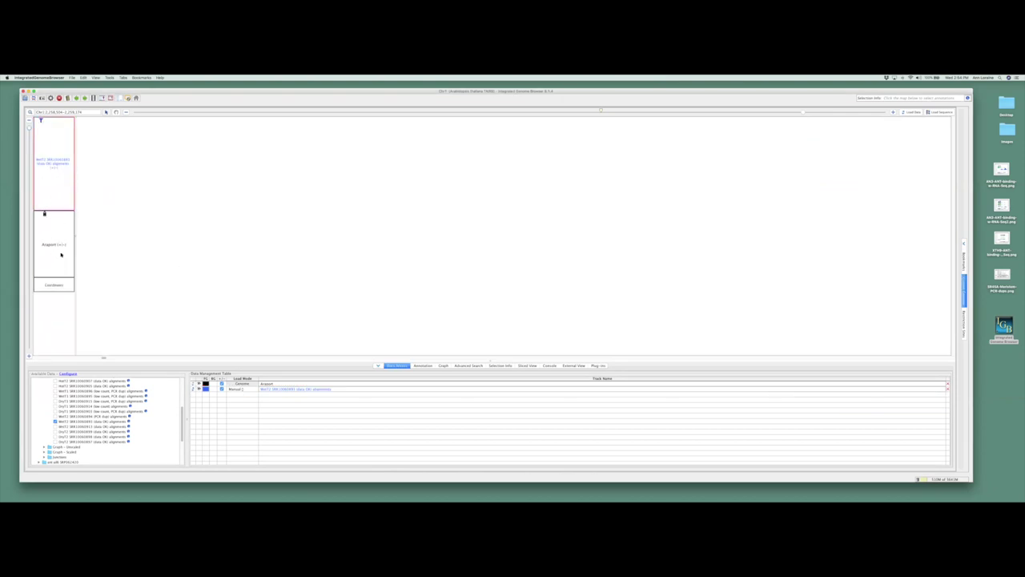
Step: Delete the remaining blue RNA-Seq alignment track, confirming its removal
{"action": "right_click", "coordinate": [51, 164]}
{"action": "left_click", "coordinate": [39, 229]}
{"action": "left_click", "coordinate": [52, 169]}
{"action": "right_click", "coordinate": [55, 157]}
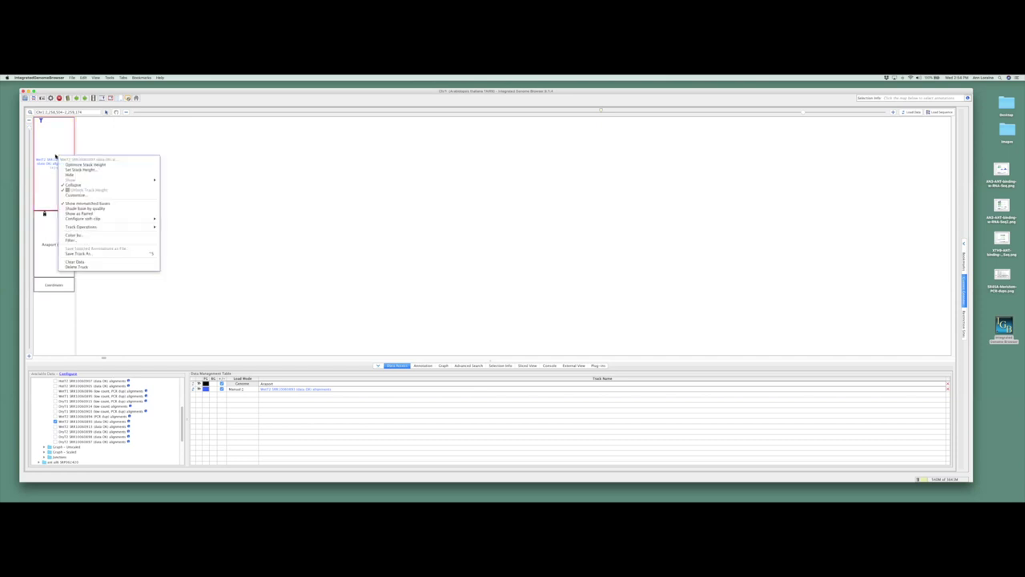
{"action": "left_click", "coordinate": [75, 266]}
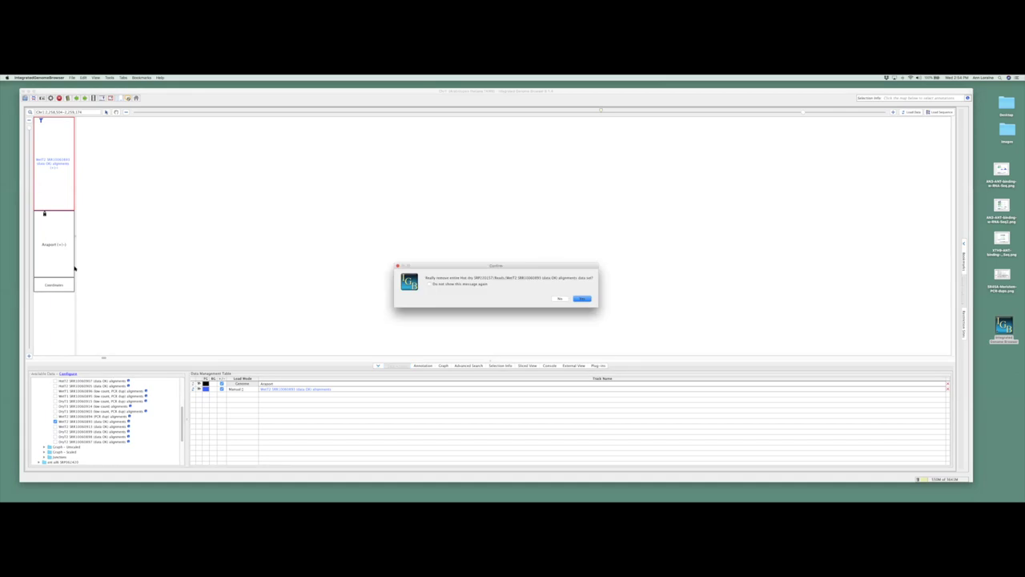
{"action": "left_click", "coordinate": [583, 299]}
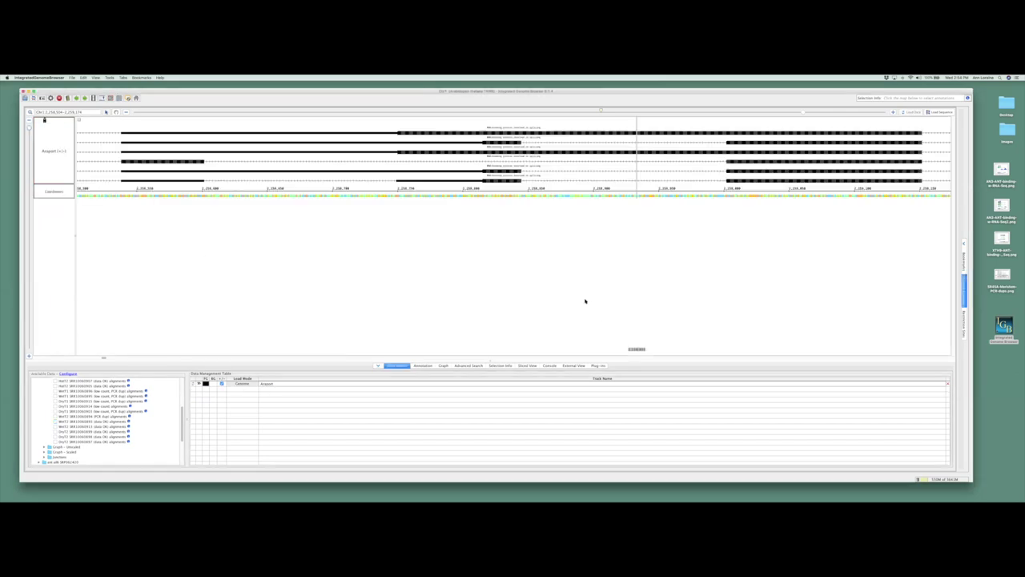
Step: Move the Araport gene model track below the coordinates track, and return it to its place above
{"action": "left_click", "coordinate": [61, 151]}
{"action": "left_click_drag", "start_coordinate": [60, 151], "coordinate": [69, 310]}
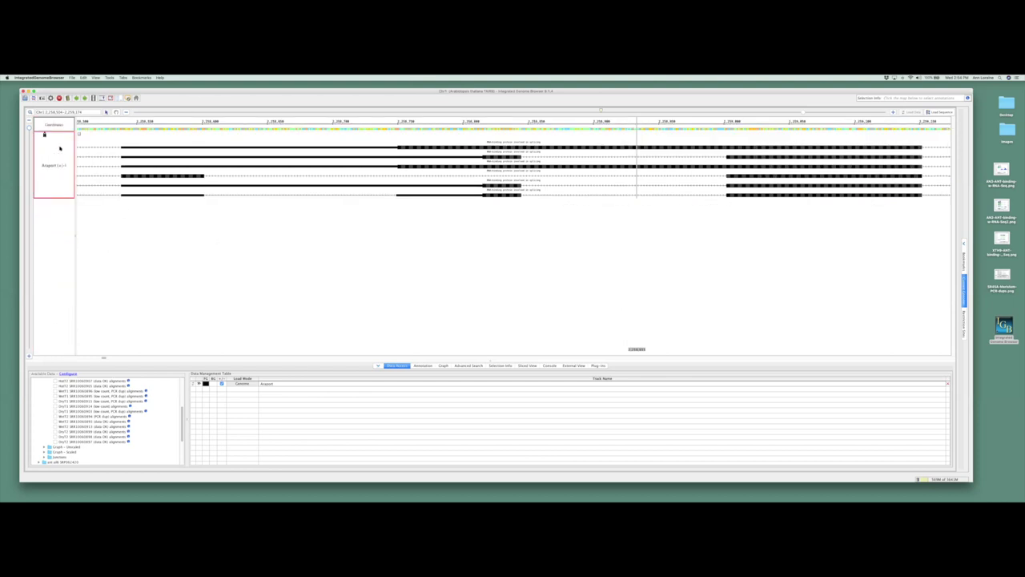
{"action": "left_click_drag", "start_coordinate": [64, 165], "coordinate": [71, 212]}
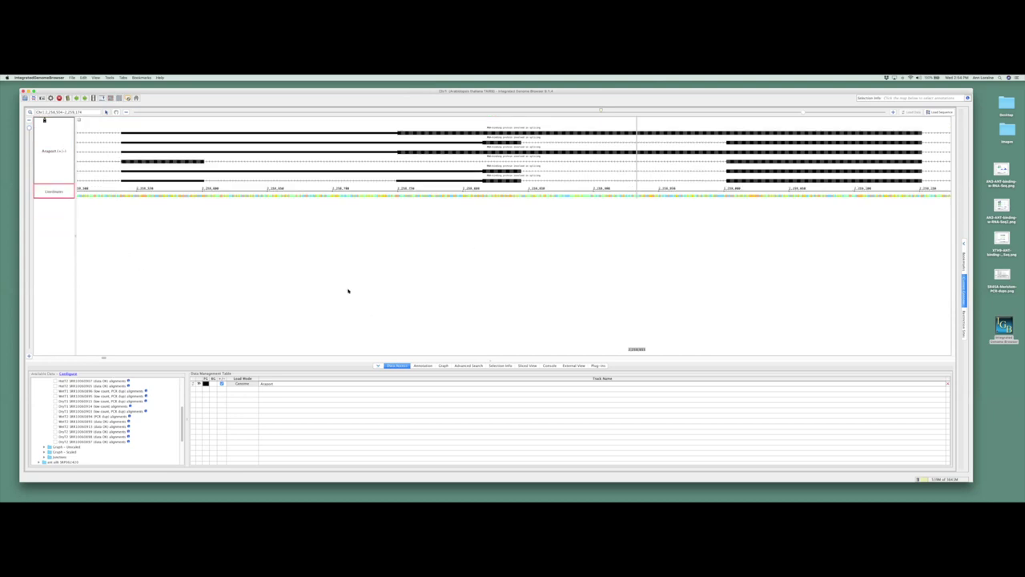
Step: Review the alignment files in the Reads folder of the open RNA-Seq dataset, and collapse the dataset
{"action": "left_click_drag", "start_coordinate": [182, 411], "coordinate": [170, 387]}
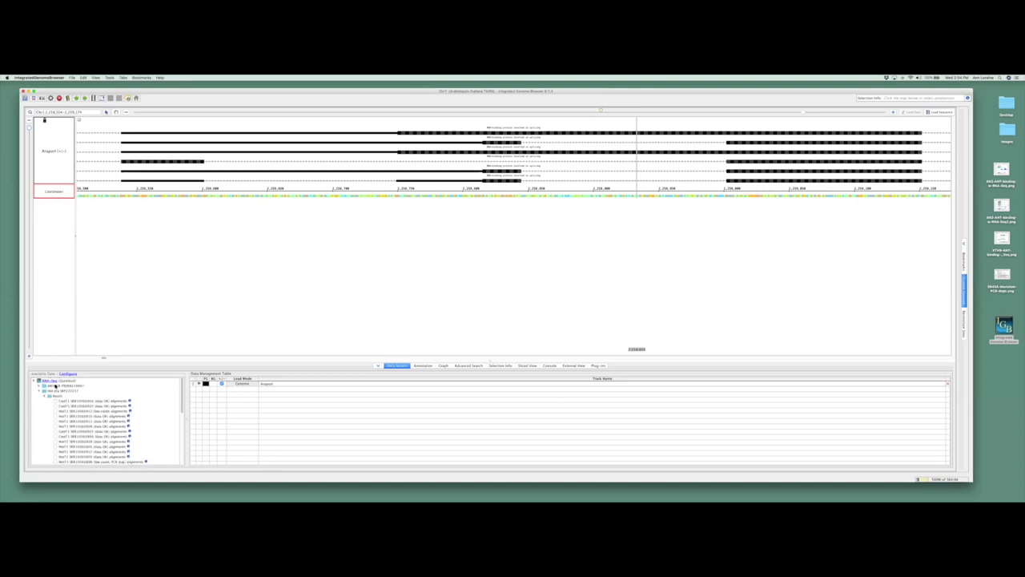
{"action": "left_click", "coordinate": [44, 396]}
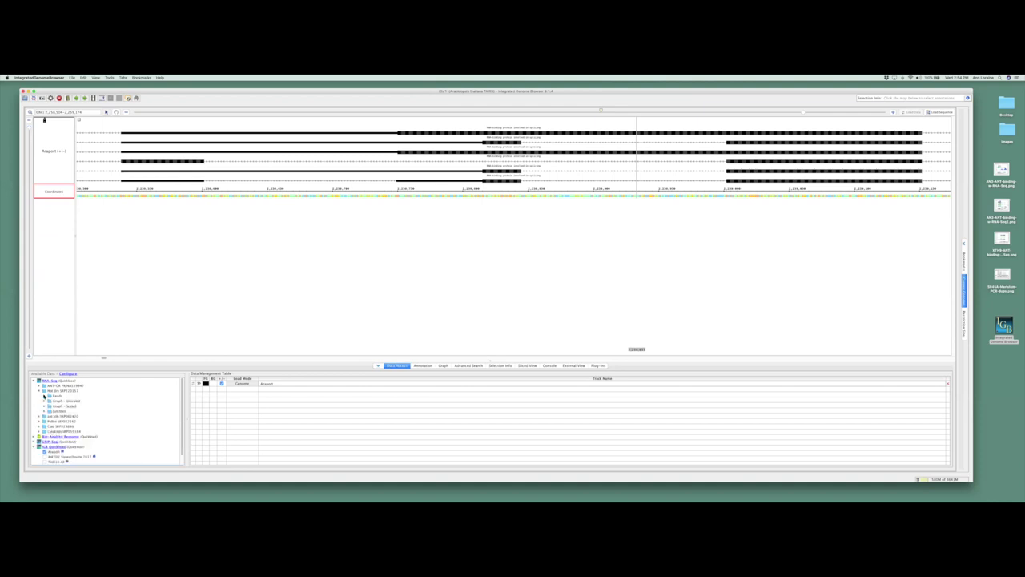
{"action": "left_click", "coordinate": [39, 390]}
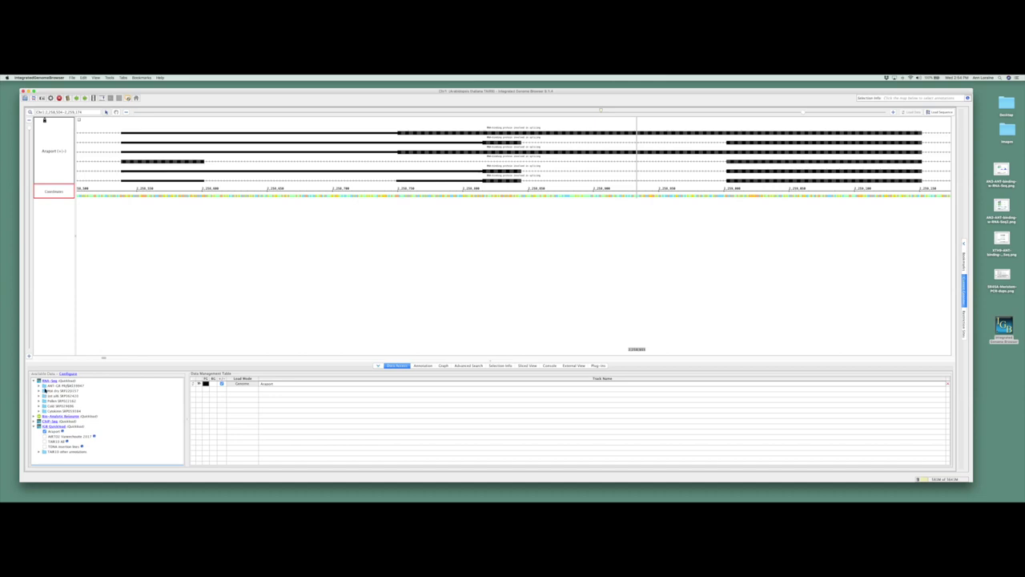
{"action": "left_click", "coordinate": [39, 391]}
{"action": "left_click", "coordinate": [44, 395]}
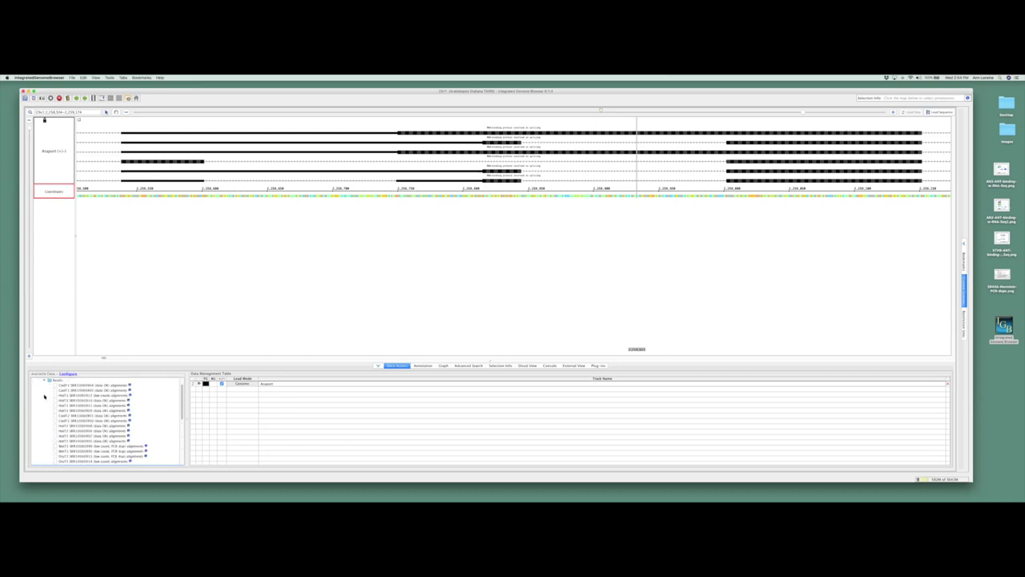
{"action": "left_click", "coordinate": [128, 385]}
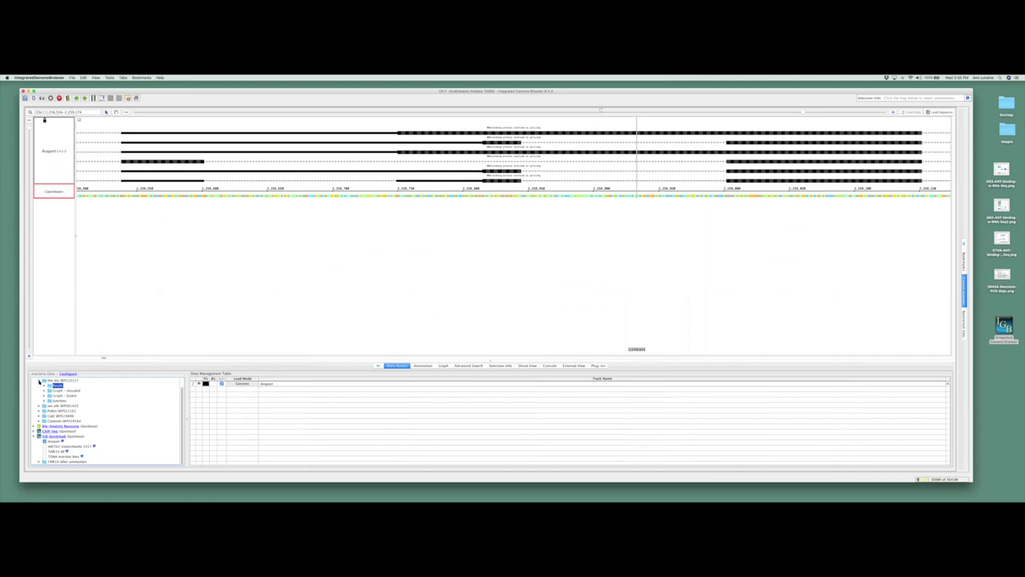
{"action": "left_click", "coordinate": [41, 382]}
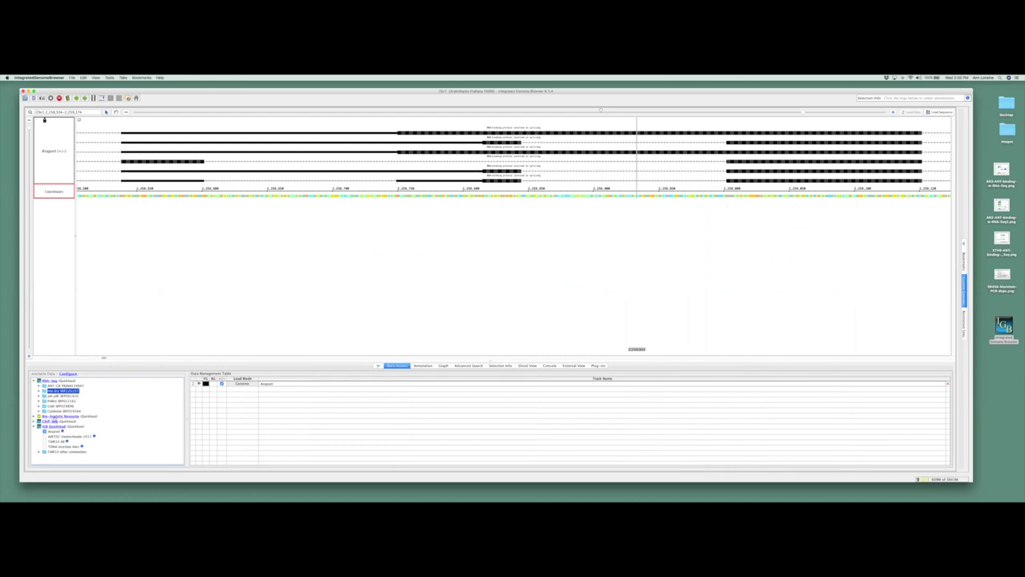
Step: Expand the Bio-Analytic Resource source, look through its Araport 11 RNA-seq data folder, and collapse that folder
{"action": "left_click", "coordinate": [33, 417]}
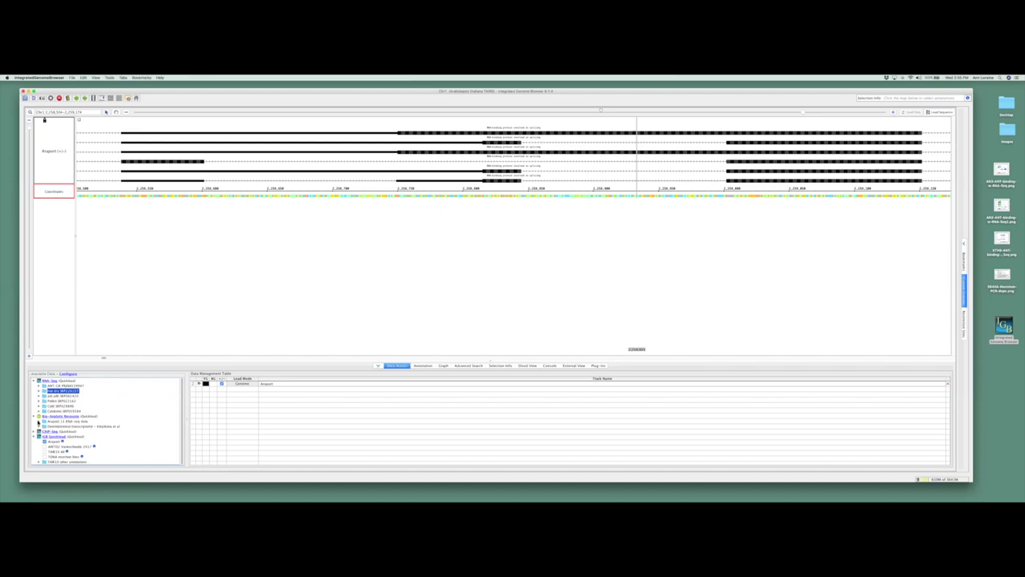
{"action": "left_click", "coordinate": [38, 421]}
{"action": "mouse_move", "coordinate": [181, 403]}
{"action": "left_mouse_down"}
{"action": "mouse_move", "coordinate": [181, 439]}
{"action": "mouse_move", "coordinate": [186, 390]}
{"action": "left_mouse_up"}
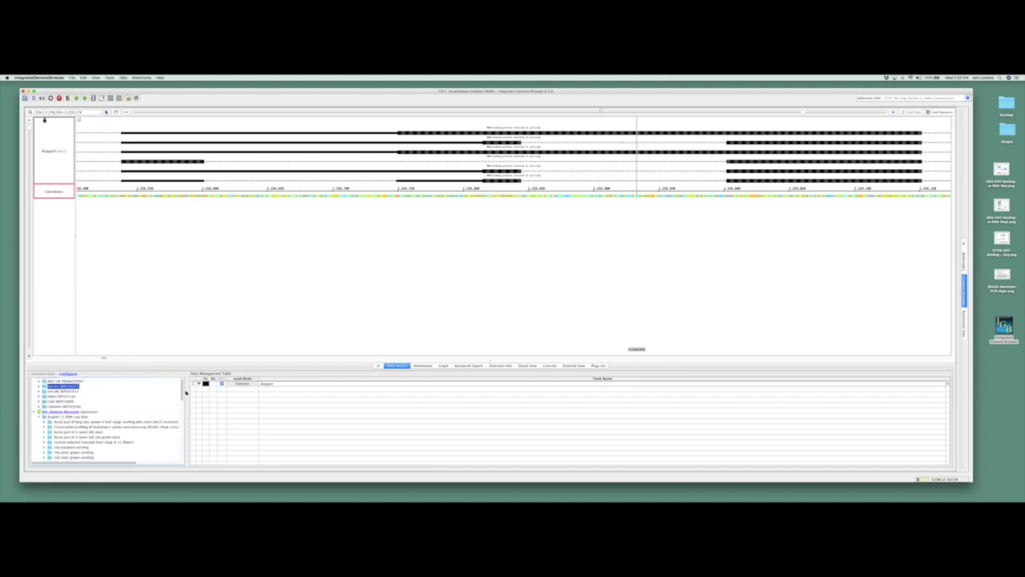
{"action": "left_click", "coordinate": [38, 416]}
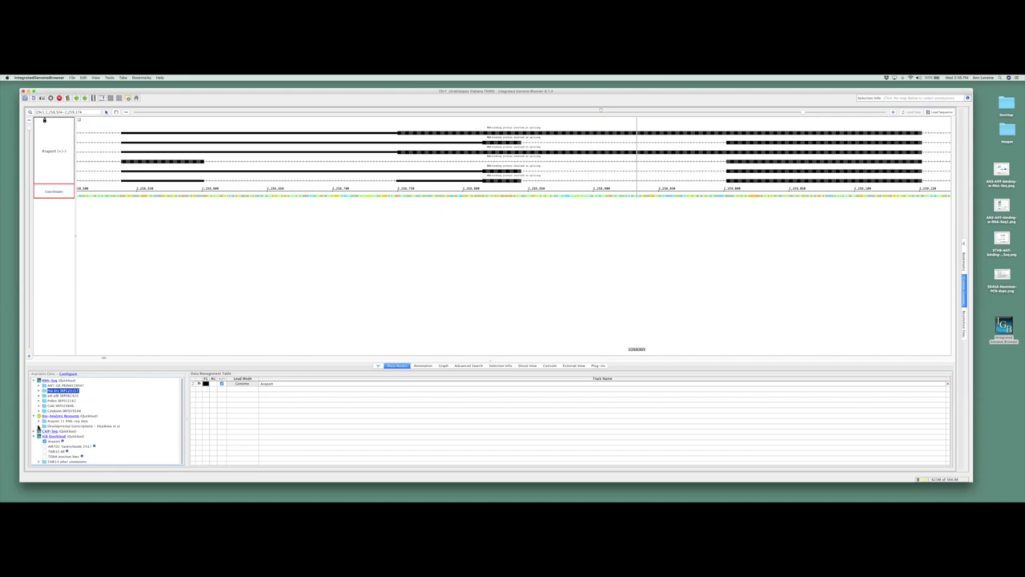
Step: Look through the tissue and developmental-stage samples in the Developmental transcriptome dataset, and collapse its folder
{"action": "left_click", "coordinate": [39, 426]}
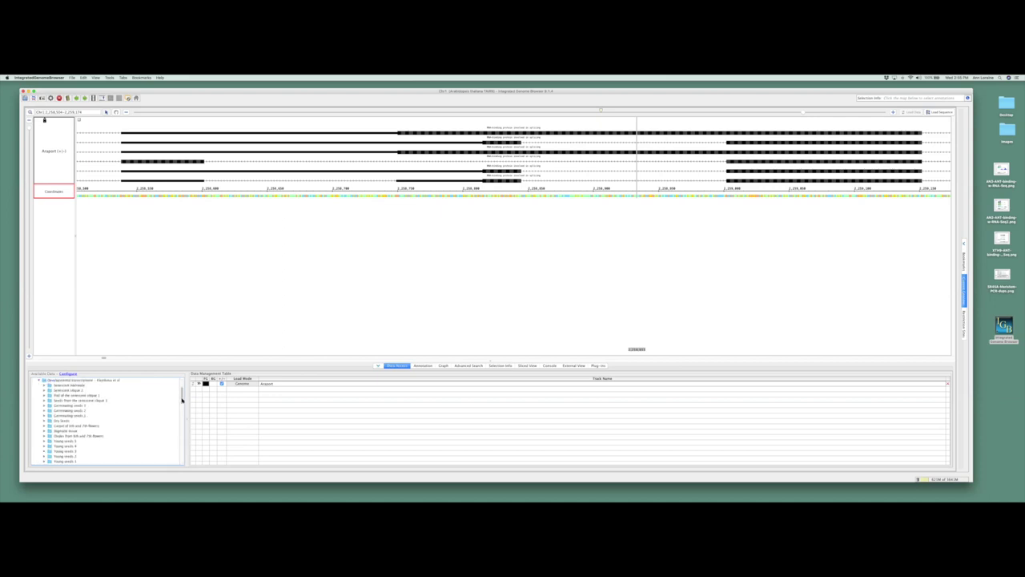
{"action": "scroll", "coordinate": [72, 388], "scroll_direction": "up", "scroll_amount": 3}
{"action": "scroll", "coordinate": [181, 393], "scroll_direction": "down", "scroll_amount": 2}
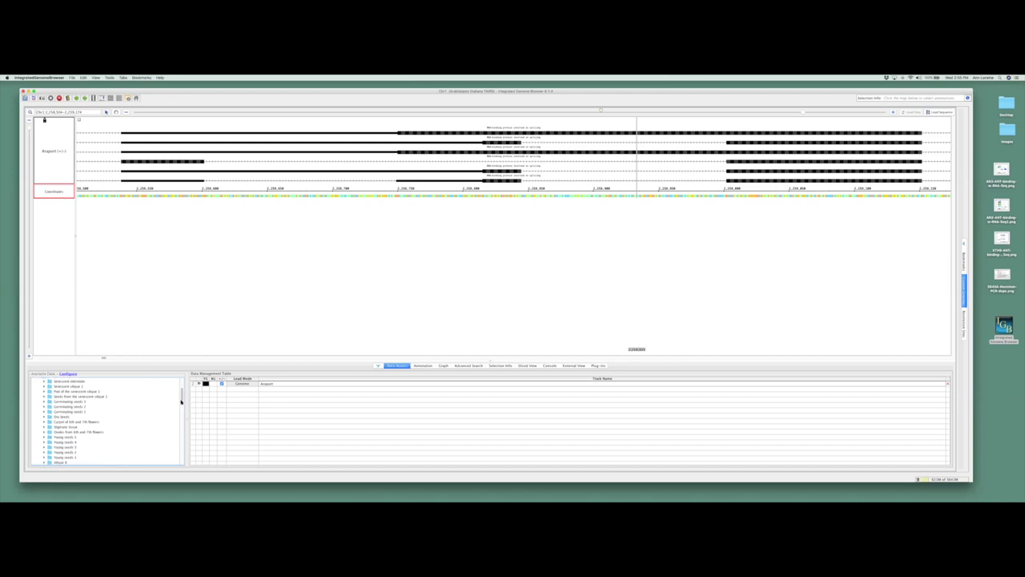
{"action": "scroll", "coordinate": [180, 415], "scroll_direction": "down", "scroll_amount": 10}
{"action": "scroll", "coordinate": [180, 419], "scroll_direction": "down", "scroll_amount": 10}
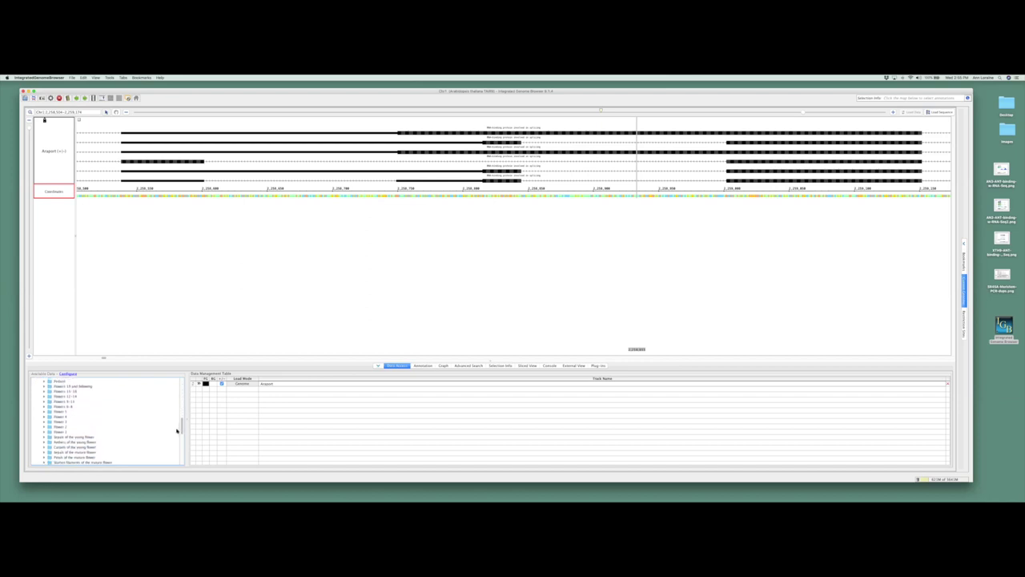
{"action": "scroll", "coordinate": [177, 431], "scroll_direction": "up", "scroll_amount": 3}
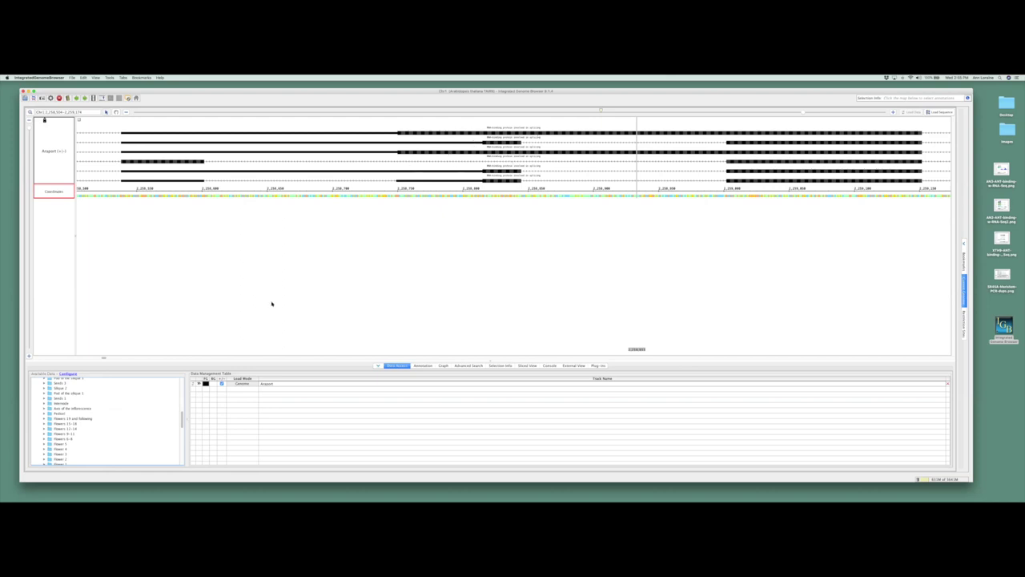
{"action": "mouse_move", "coordinate": [181, 419]}
{"action": "left_mouse_down"}
{"action": "mouse_move", "coordinate": [183, 390]}
{"action": "mouse_move", "coordinate": [178, 405]}
{"action": "left_mouse_up"}
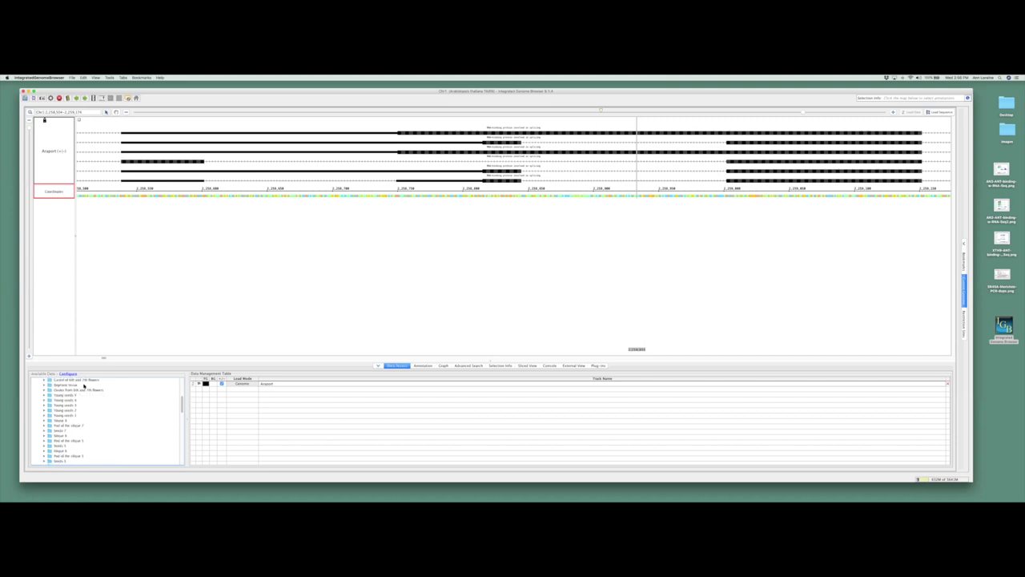
{"action": "left_click_drag", "start_coordinate": [181, 407], "coordinate": [179, 419]}
{"action": "scroll", "coordinate": [59, 430], "scroll_direction": "up", "scroll_amount": 5}
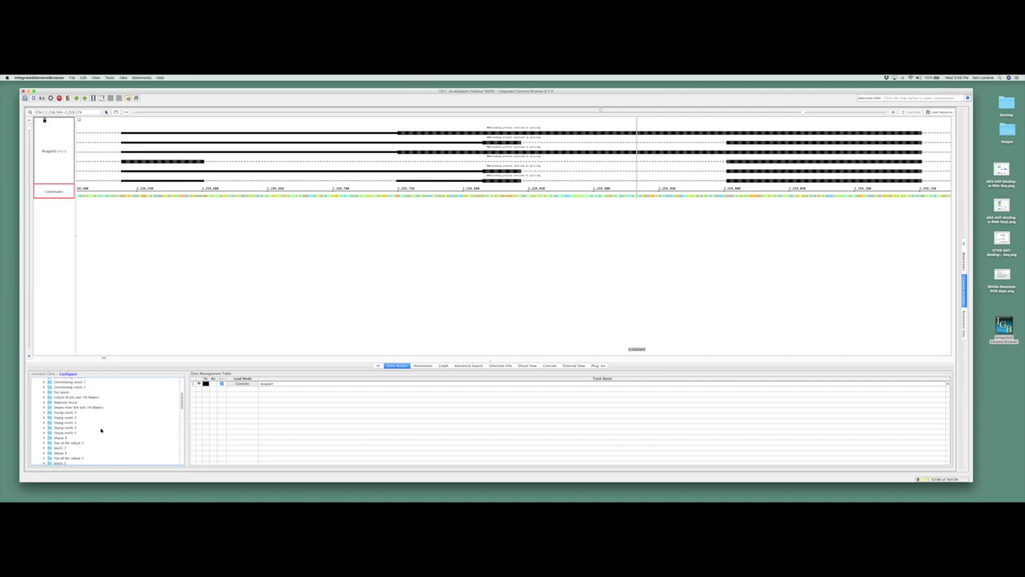
{"action": "left_click_drag", "start_coordinate": [182, 405], "coordinate": [183, 397]}
{"action": "scroll", "coordinate": [183, 394], "scroll_direction": "up", "scroll_amount": 1}
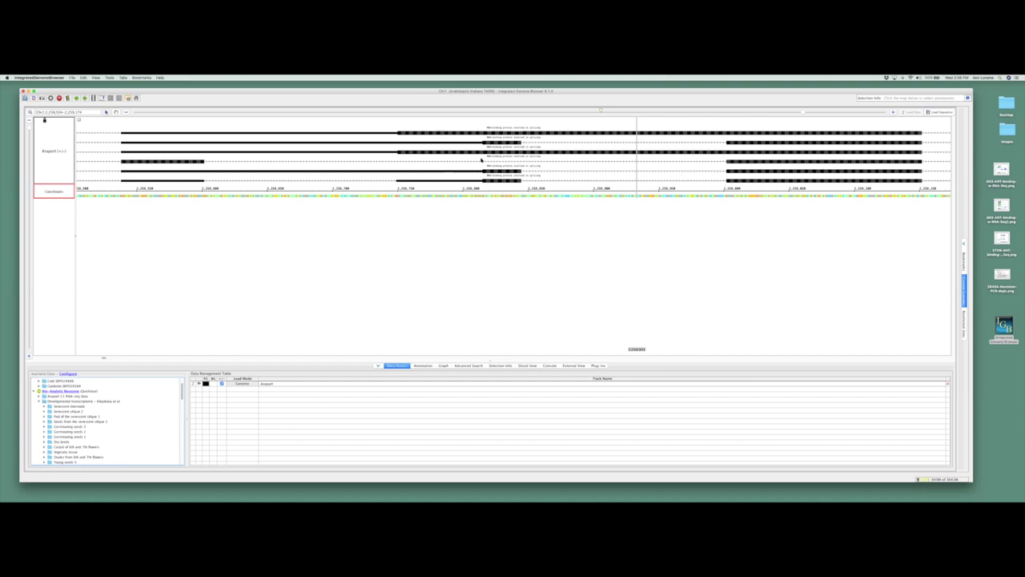
{"action": "scroll", "coordinate": [182, 395], "scroll_direction": "up", "scroll_amount": 3}
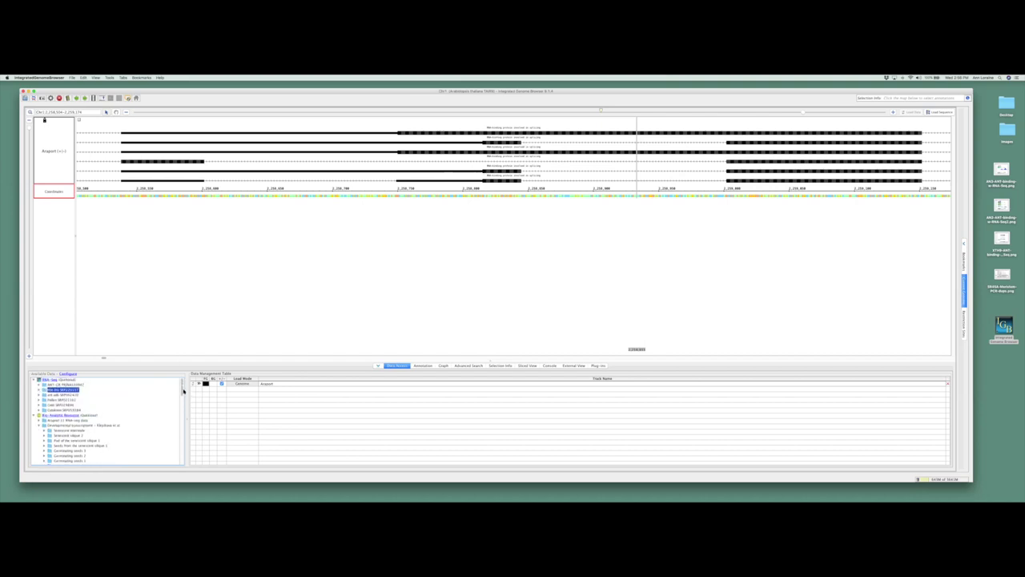
{"action": "left_click", "coordinate": [38, 425]}
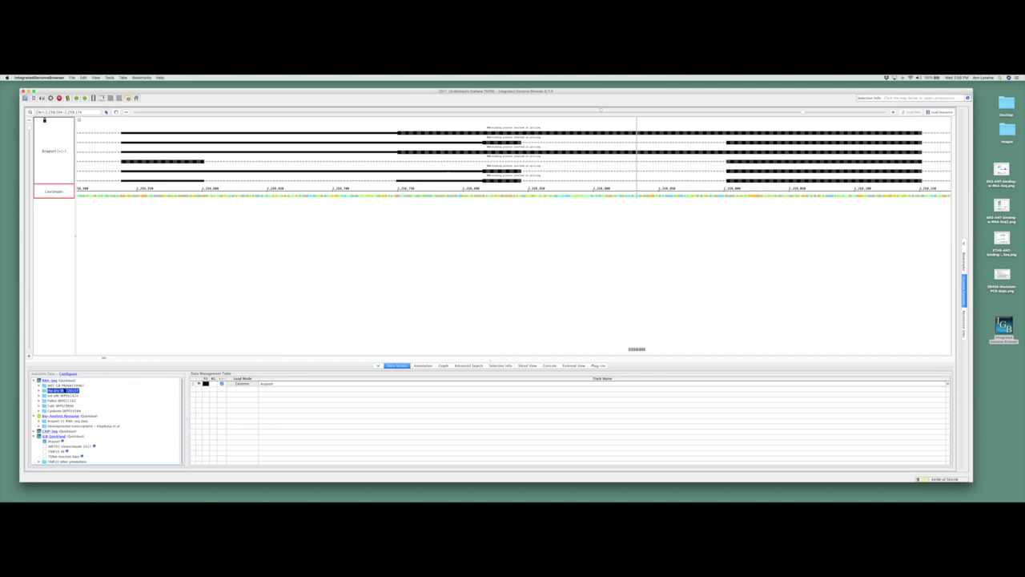
Step: Collapse the RNA-Seq source, and expand the Graphs folder of the ANT dataset in the ChIP-seq source
{"action": "left_click", "coordinate": [33, 380]}
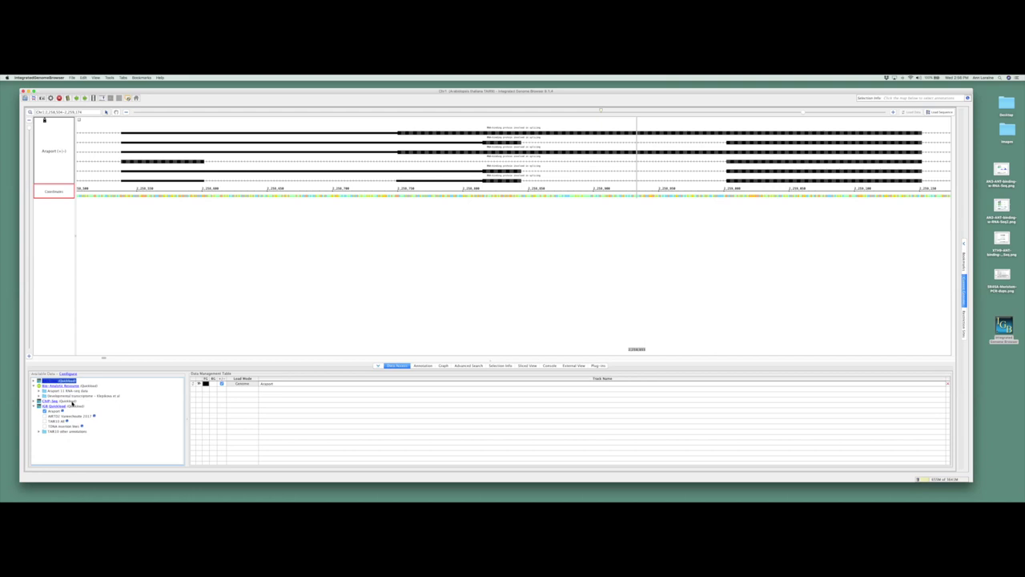
{"action": "left_click", "coordinate": [78, 395]}
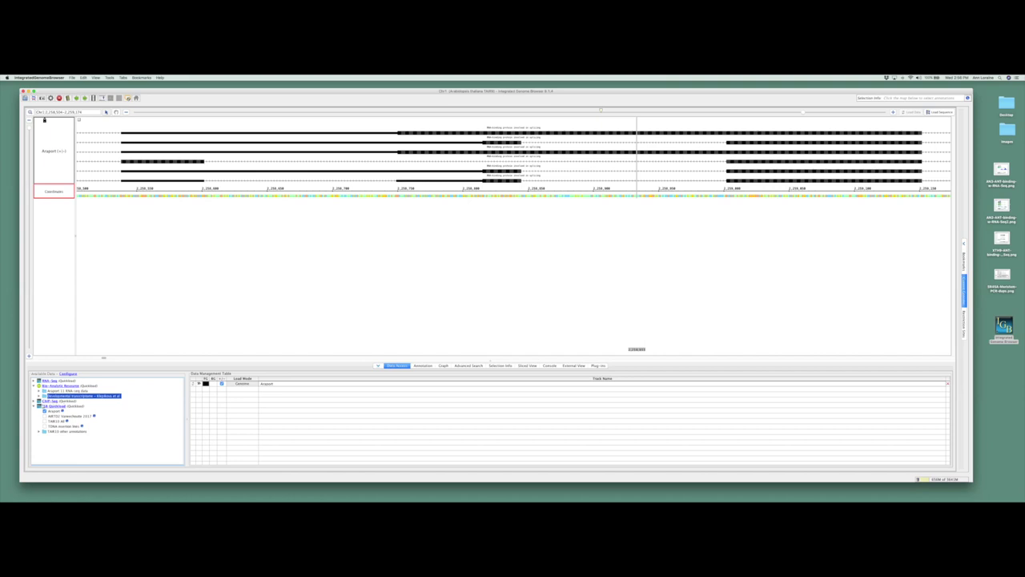
{"action": "left_click", "coordinate": [34, 400]}
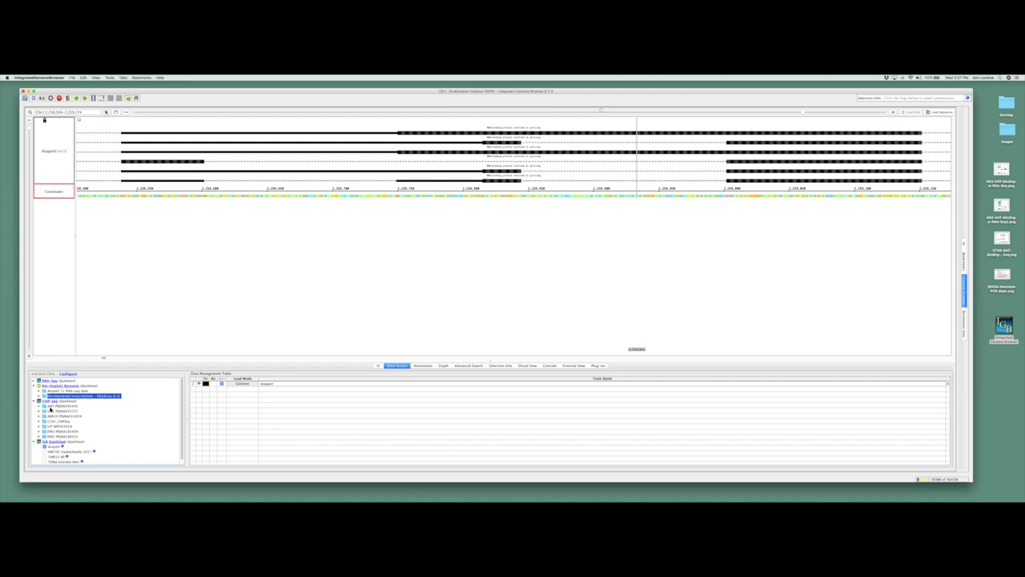
{"action": "left_click", "coordinate": [38, 406]}
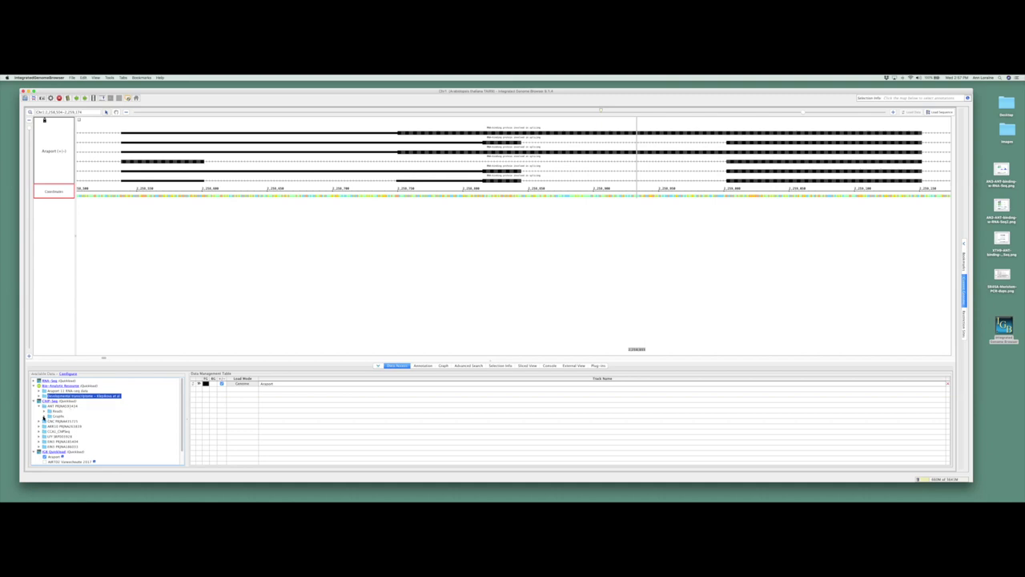
{"action": "left_click", "coordinate": [44, 416]}
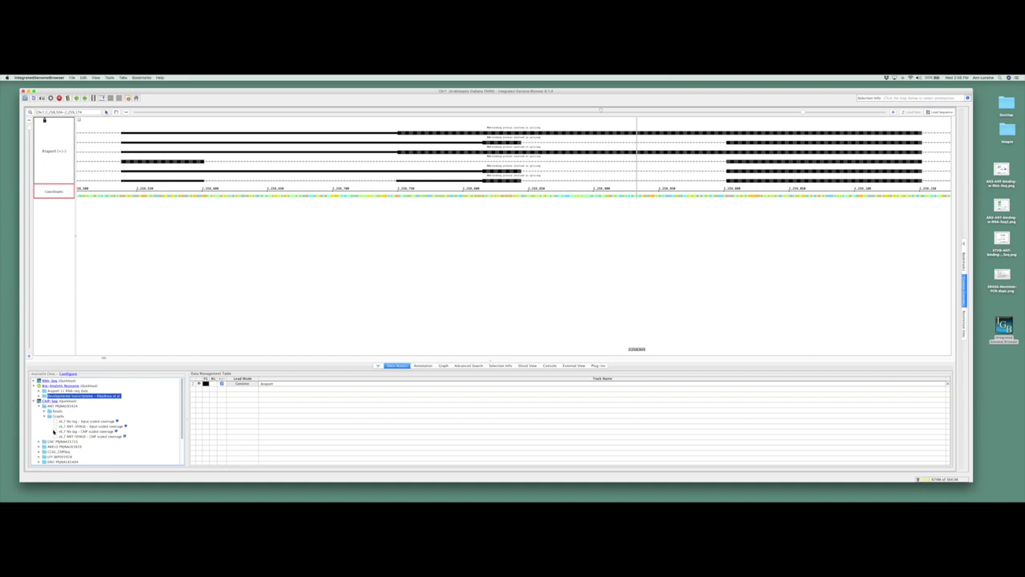
Step: Add the No tag and ANT-VENUS ChIP scaled coverage graphs, and load their data across the whole chromosome
{"action": "left_click", "coordinate": [55, 430]}
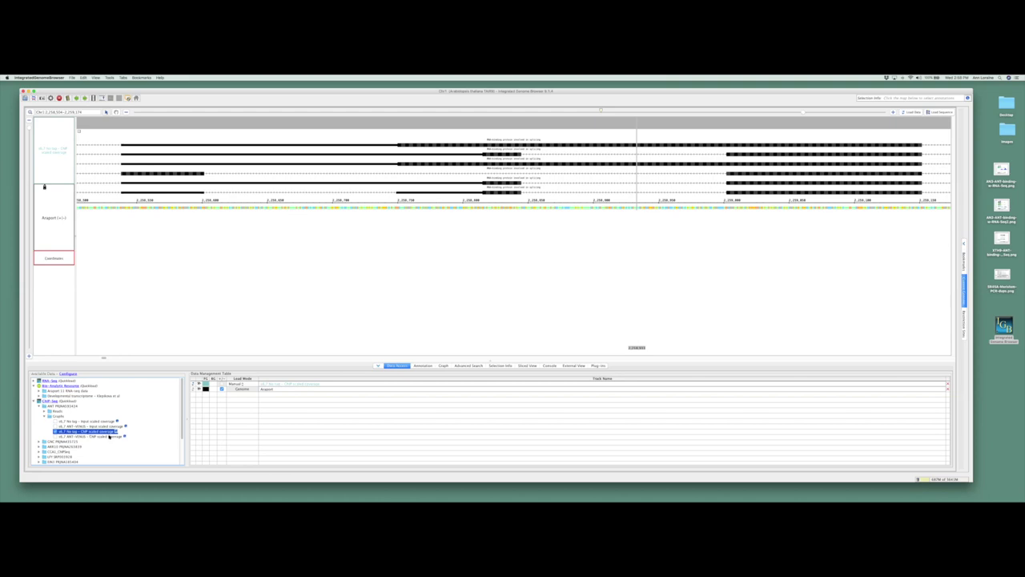
{"action": "left_click", "coordinate": [55, 435]}
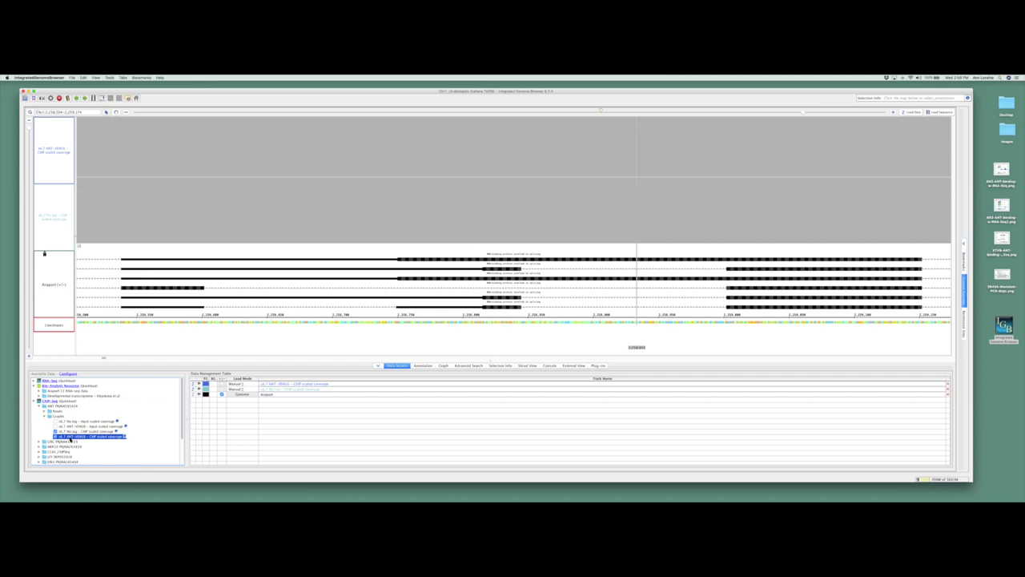
{"action": "left_click", "coordinate": [582, 113]}
{"action": "left_click_drag", "start_coordinate": [662, 112], "coordinate": [122, 124]}
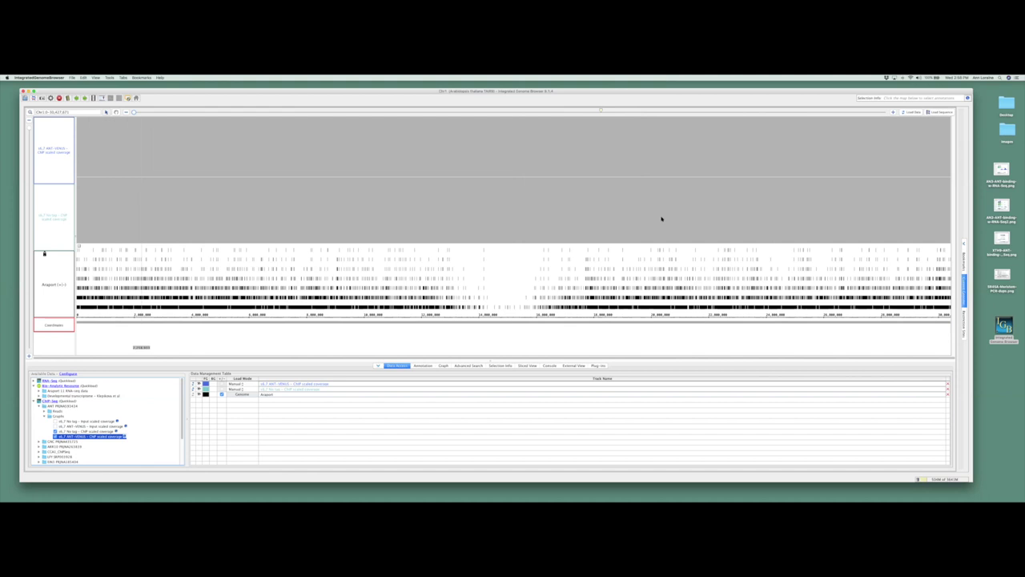
{"action": "left_click", "coordinate": [919, 113]}
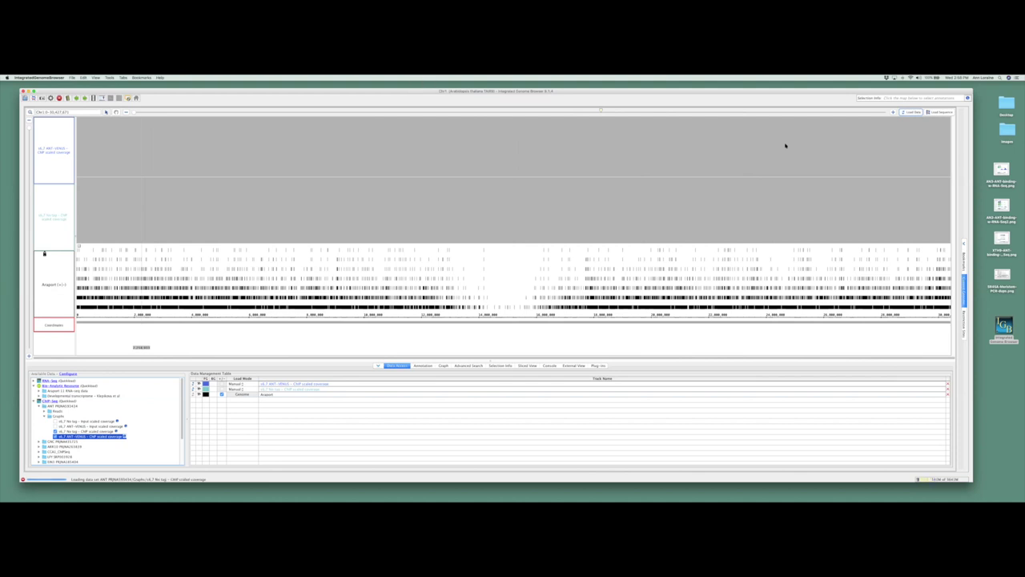
{"action": "left_click_drag", "start_coordinate": [716, 93], "coordinate": [720, 98]}
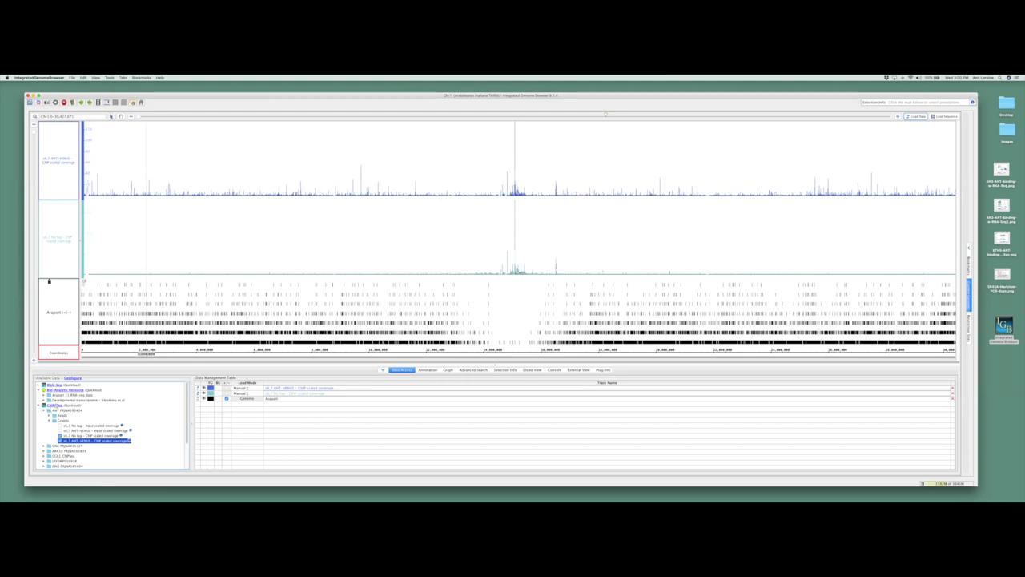
Step: Check the Developmental transcriptome sample list again, and collapse its folder
{"action": "left_click", "coordinate": [44, 401]}
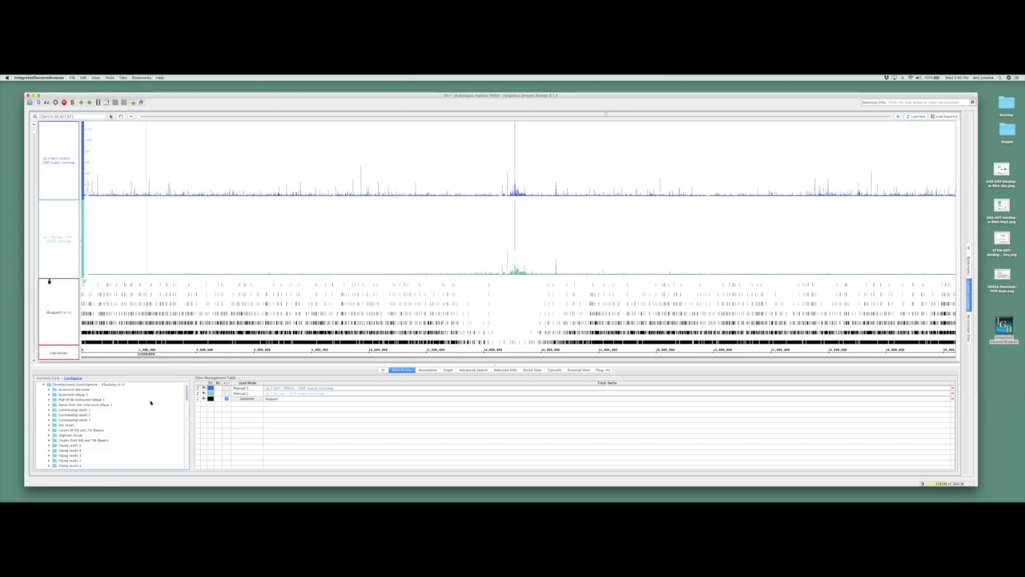
{"action": "scroll", "coordinate": [72, 394], "scroll_direction": "up", "scroll_amount": 3}
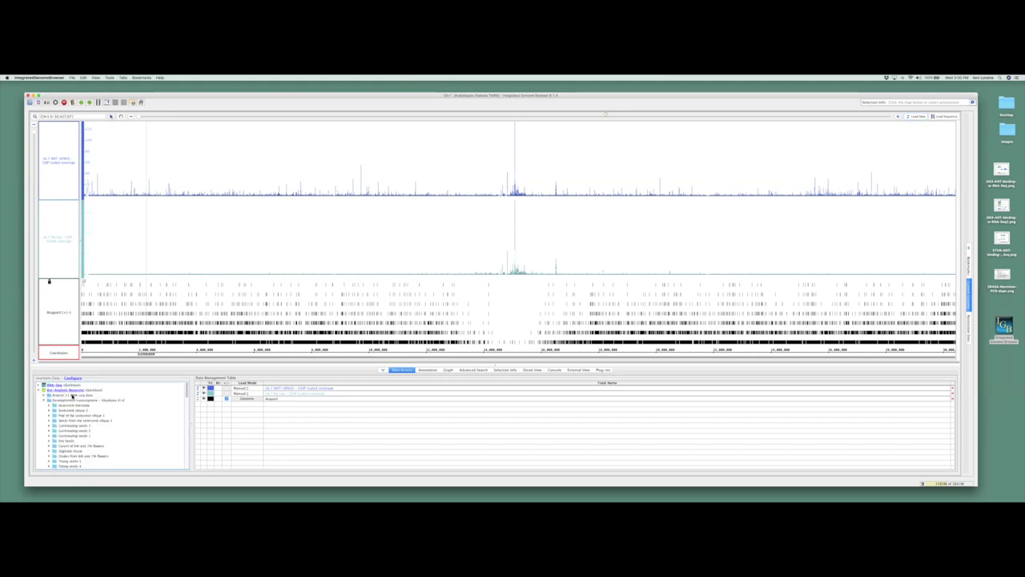
{"action": "left_click", "coordinate": [45, 401]}
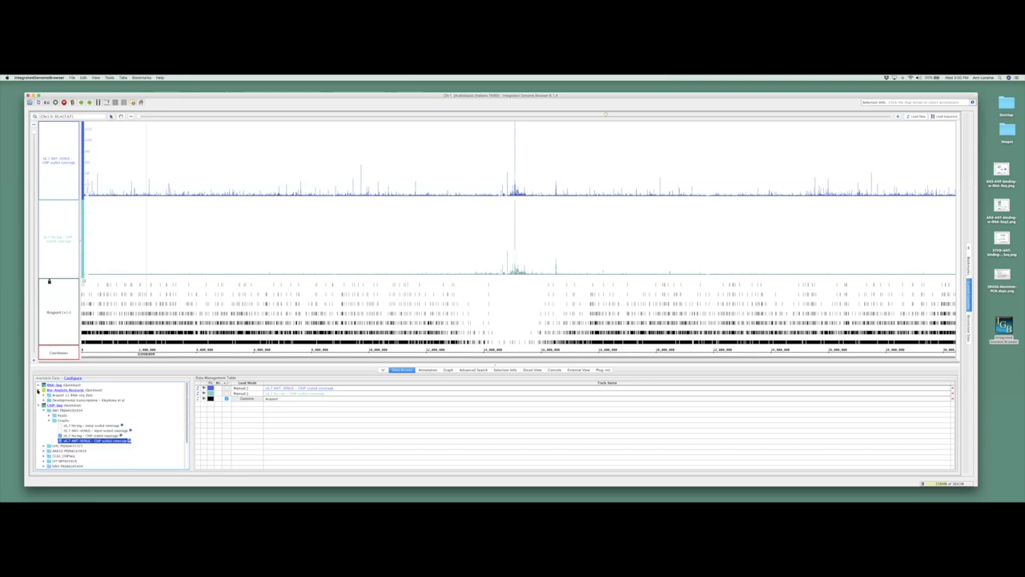